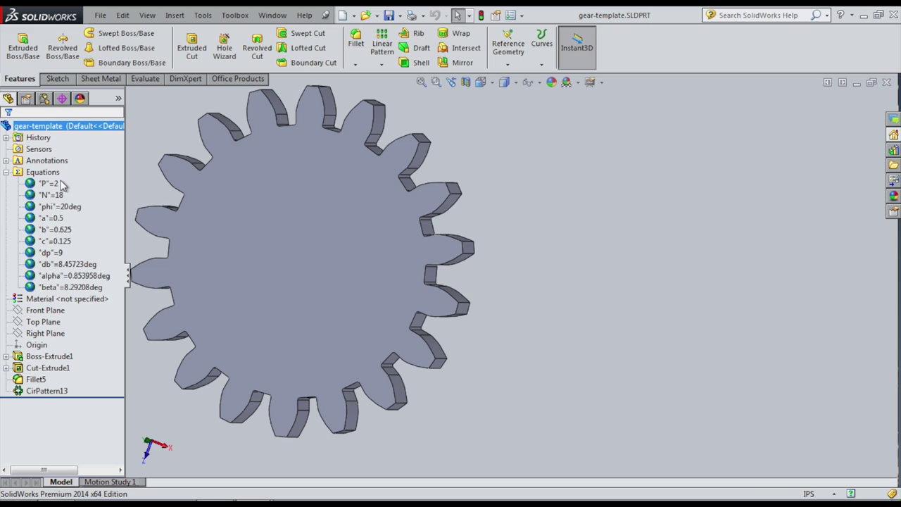
- Examine the gear template's global variables, covering diametral pitch, pressure angle, addendum and dedendum
{"action": "left_click", "coordinate": [49, 183]}
{"action": "left_click", "coordinate": [59, 207]}
{"action": "left_click", "coordinate": [57, 218]}
{"action": "left_click", "coordinate": [60, 230]}
{"action": "left_click", "coordinate": [60, 220]}
{"action": "left_click", "coordinate": [55, 230]}
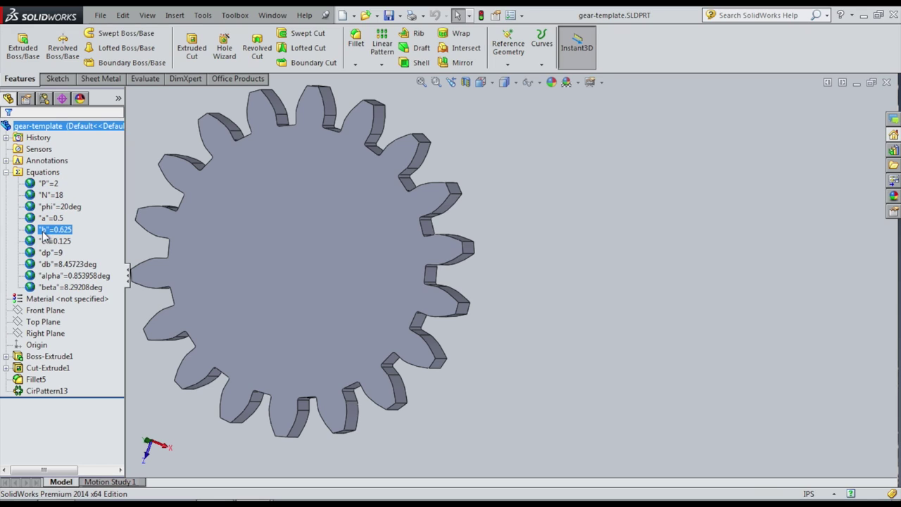
{"action": "left_click", "coordinate": [57, 220]}
{"action": "left_click", "coordinate": [62, 231]}
{"action": "left_click", "coordinate": [83, 231]}
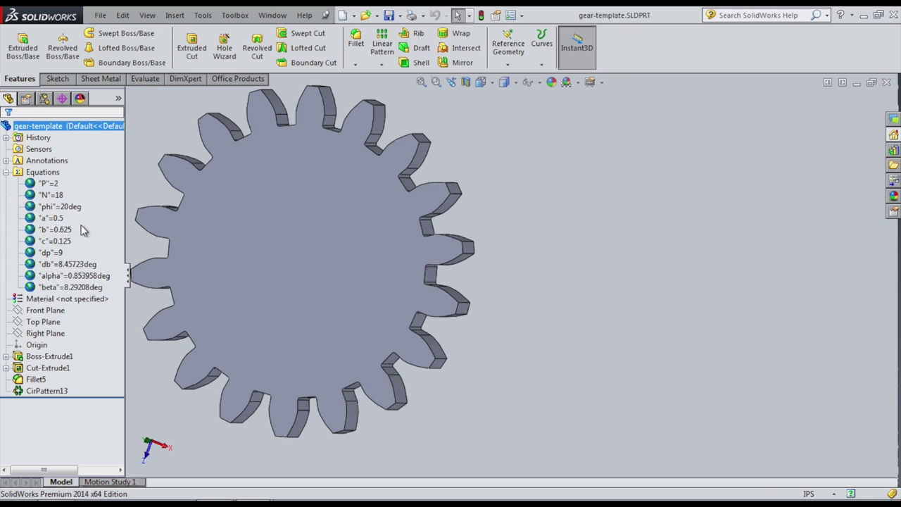
{"action": "left_click", "coordinate": [70, 233]}
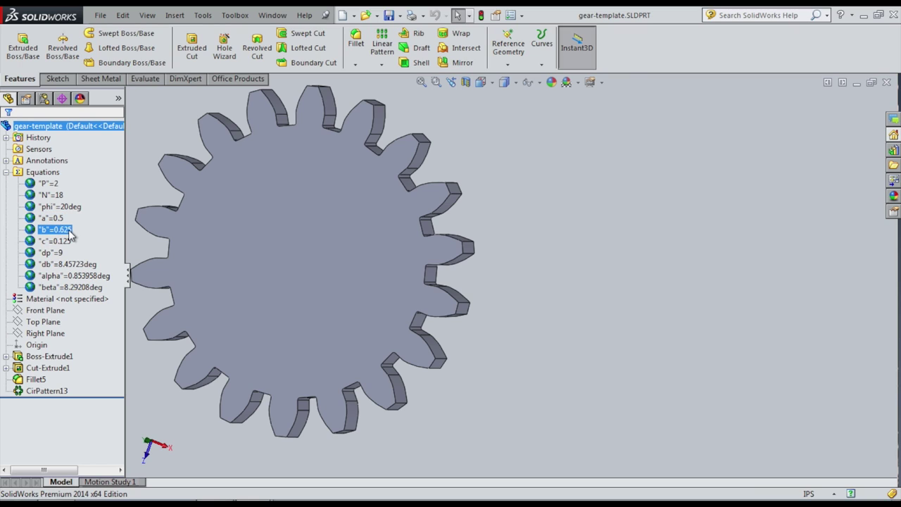
{"action": "key", "text": "Up"}
{"action": "key", "text": "Up"}
{"action": "key", "text": "Up"}
{"action": "key", "text": "Up"}
{"action": "key", "text": "Escape"}
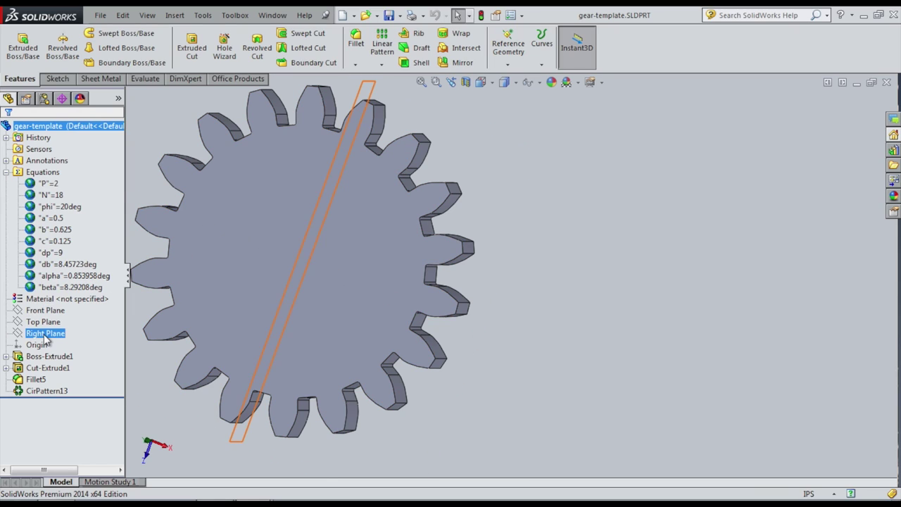
- Examine the circular pattern's definition, including its angle, linked instance count and patterned features, and close it unchanged
{"action": "left_click", "coordinate": [37, 380]}
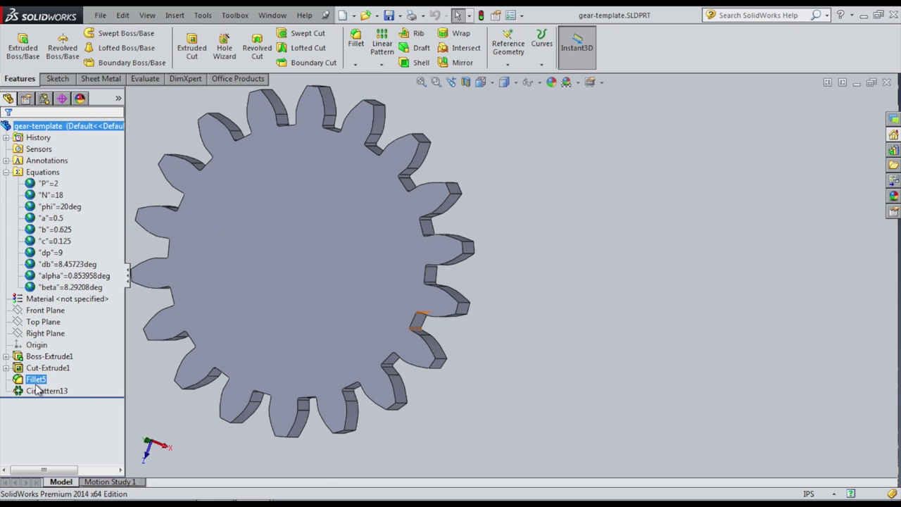
{"action": "left_click", "coordinate": [40, 391]}
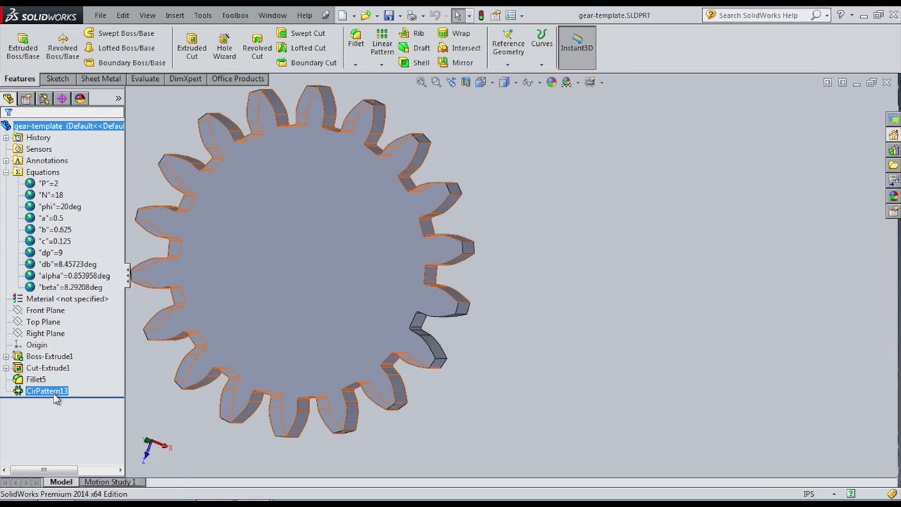
{"action": "right_click", "coordinate": [56, 397]}
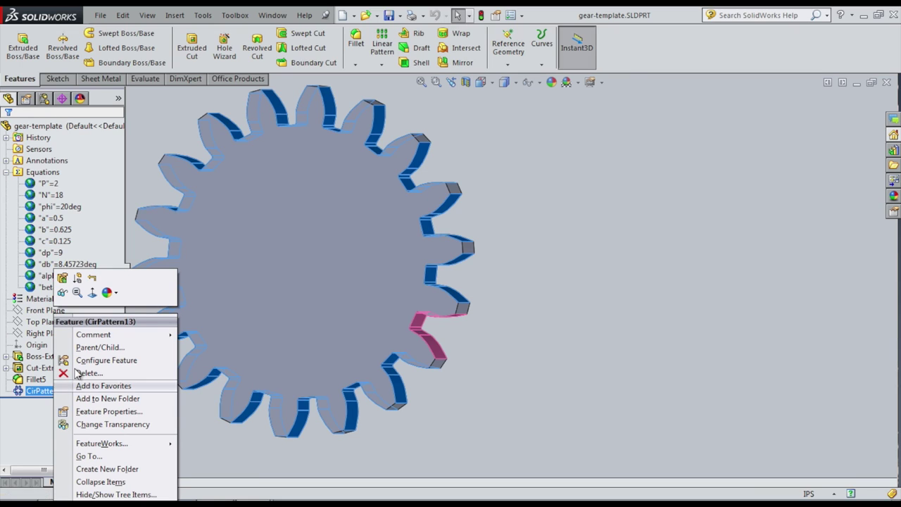
{"action": "left_click", "coordinate": [63, 277]}
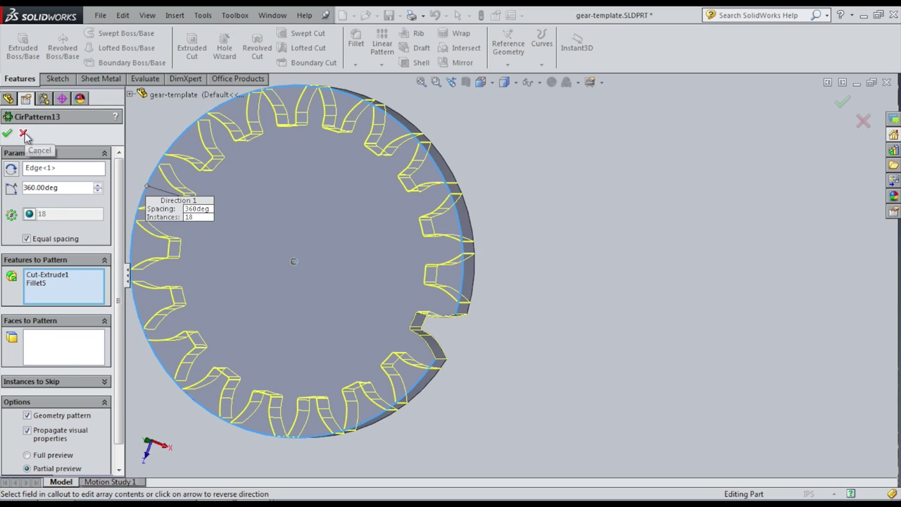
{"action": "key", "text": "Return"}
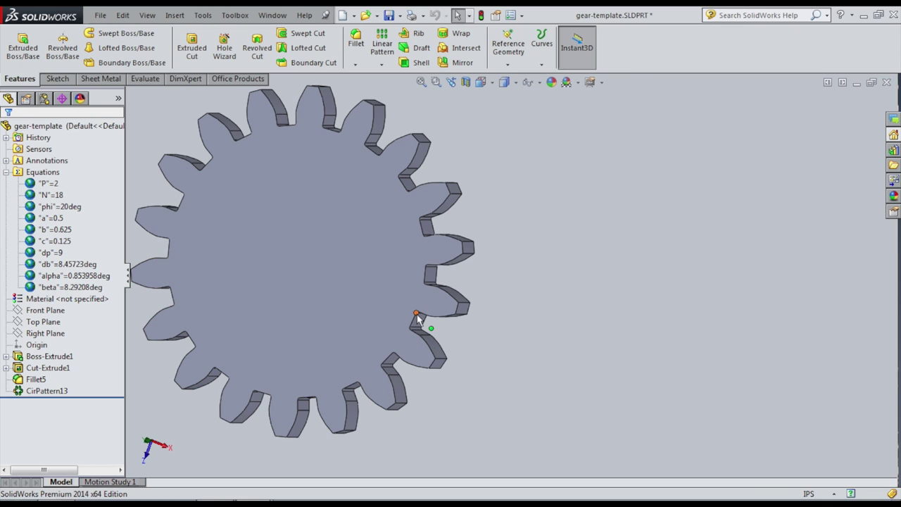
- Examine the tooth-root fillet's definition and its equation-driven radius, and close it unchanged
{"action": "left_click", "coordinate": [37, 379]}
{"action": "right_click", "coordinate": [42, 383]}
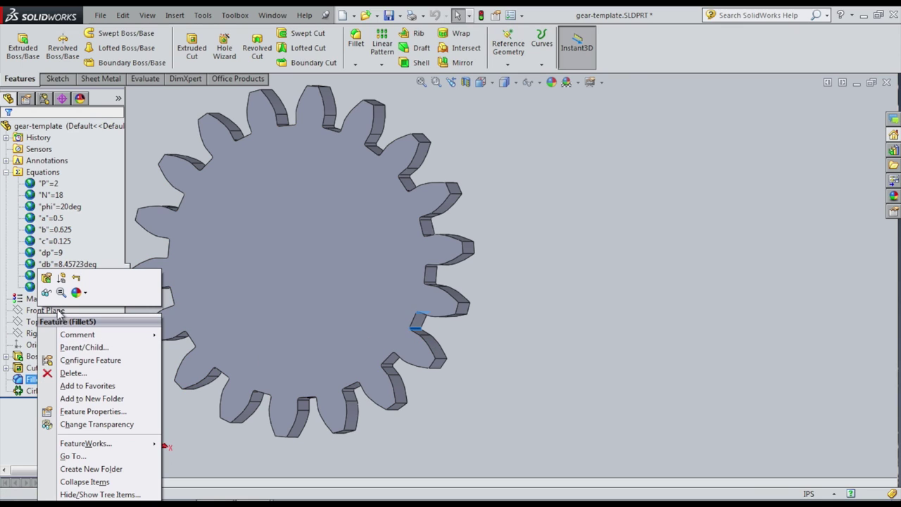
{"action": "left_click", "coordinate": [46, 278]}
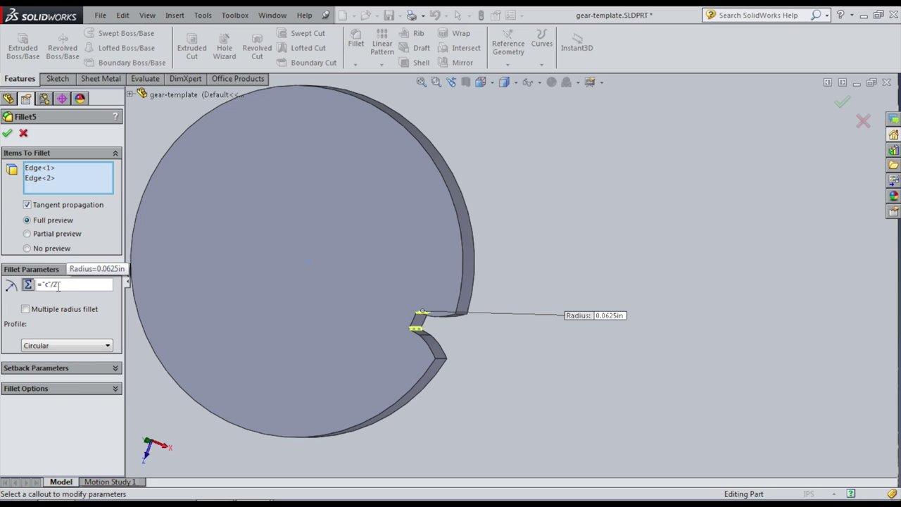
{"action": "left_click", "coordinate": [8, 133]}
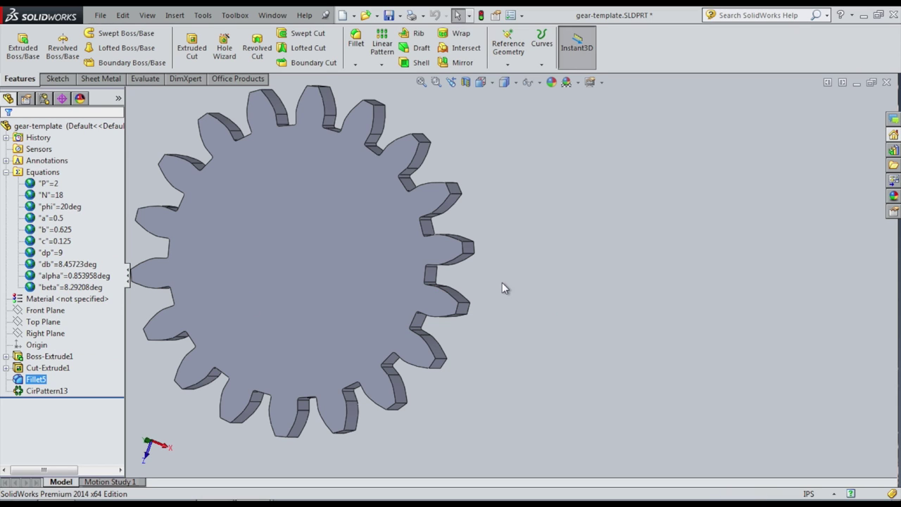
{"action": "mouse_move", "coordinate": [507, 283]}
{"action": "middle_mouse_down"}
{"action": "mouse_move", "coordinate": [579, 269]}
{"action": "mouse_move", "coordinate": [410, 316]}
{"action": "mouse_move", "coordinate": [505, 281]}
{"action": "mouse_move", "coordinate": [499, 285]}
{"action": "middle_mouse_up"}
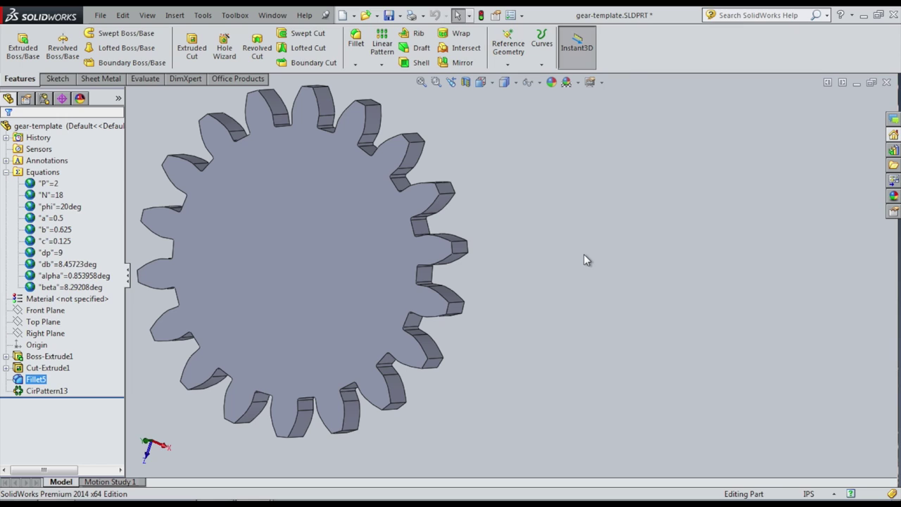
- Close the gear-template part without saving its changes
{"action": "left_click", "coordinate": [45, 310]}
{"action": "left_click", "coordinate": [483, 204]}
{"action": "left_click", "coordinate": [886, 83]}
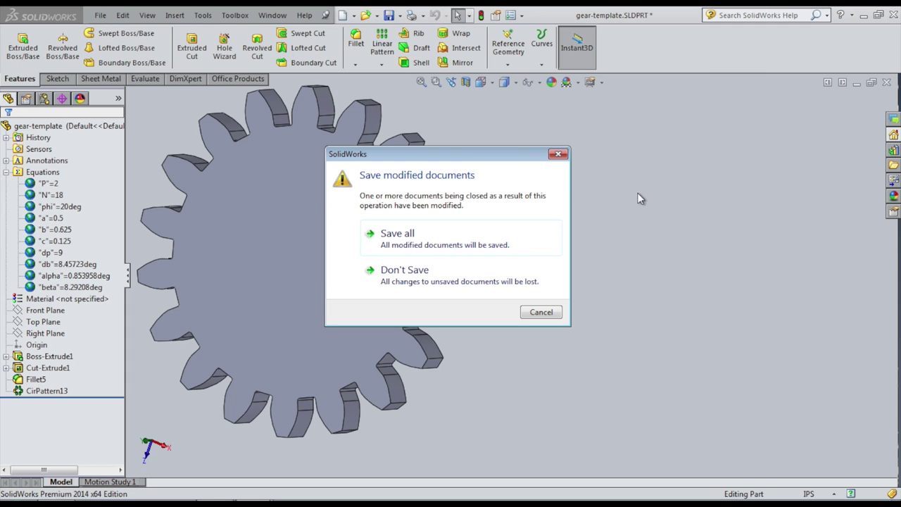
{"action": "left_click", "coordinate": [456, 284]}
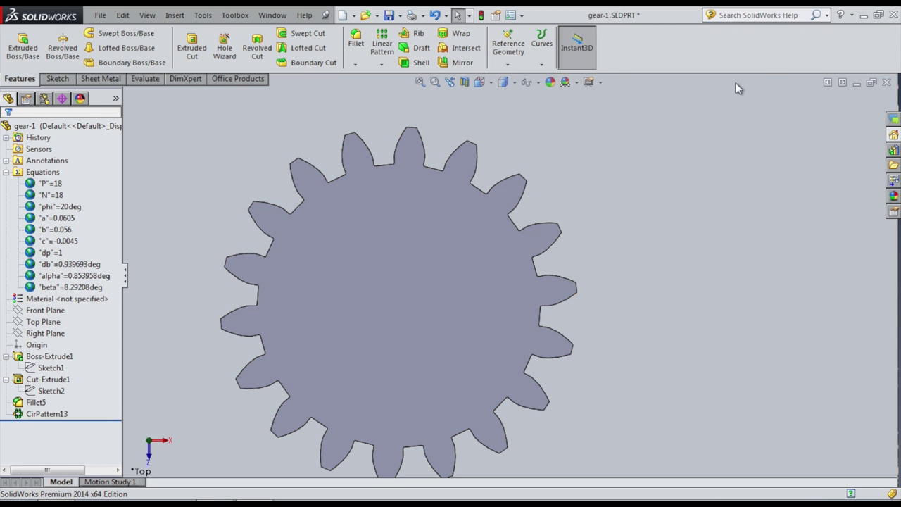
- Switch to the Monroe F Parts folder, view the scanned gear in gear.jpg, and return to SolidWorks
{"action": "left_click", "coordinate": [864, 16]}
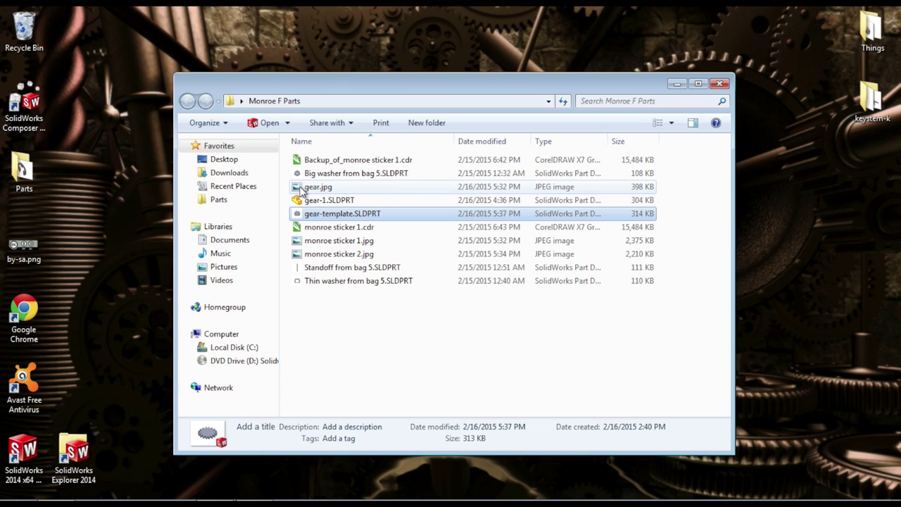
{"action": "double_click", "coordinate": [300, 187]}
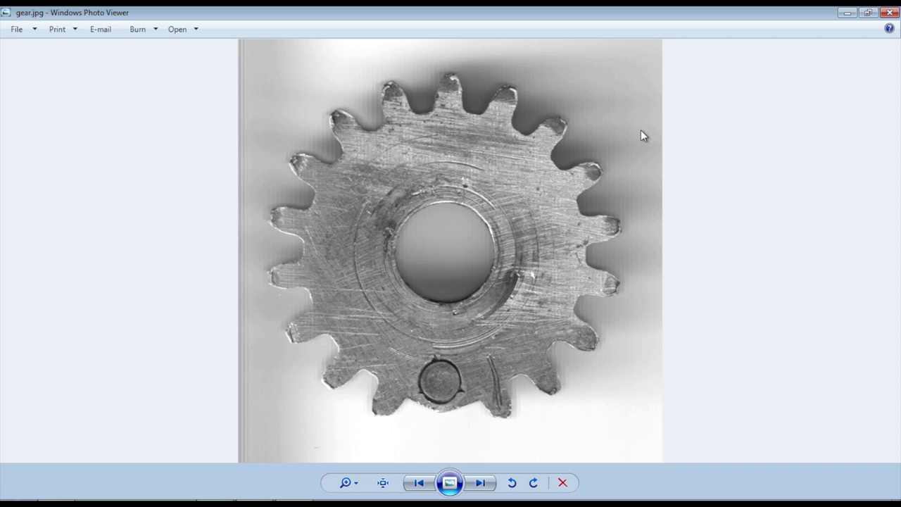
{"action": "left_click", "coordinate": [845, 13]}
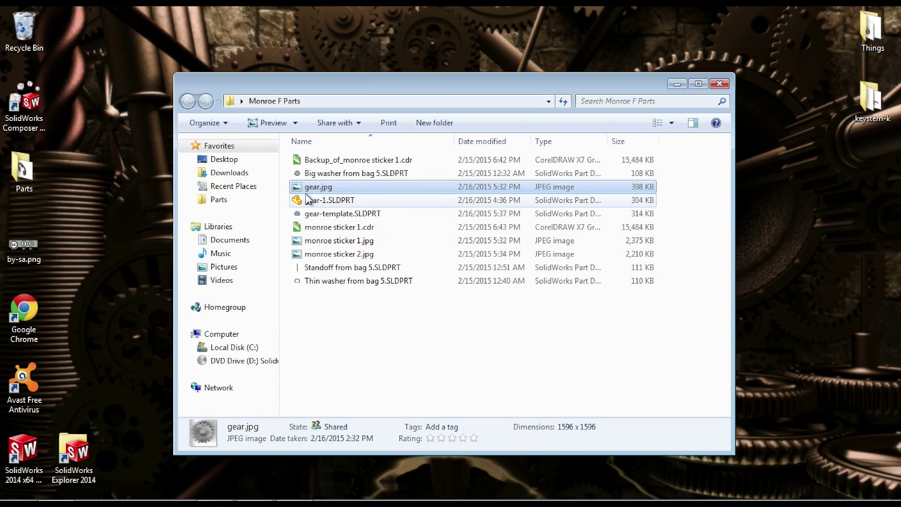
{"action": "left_click", "coordinate": [314, 215]}
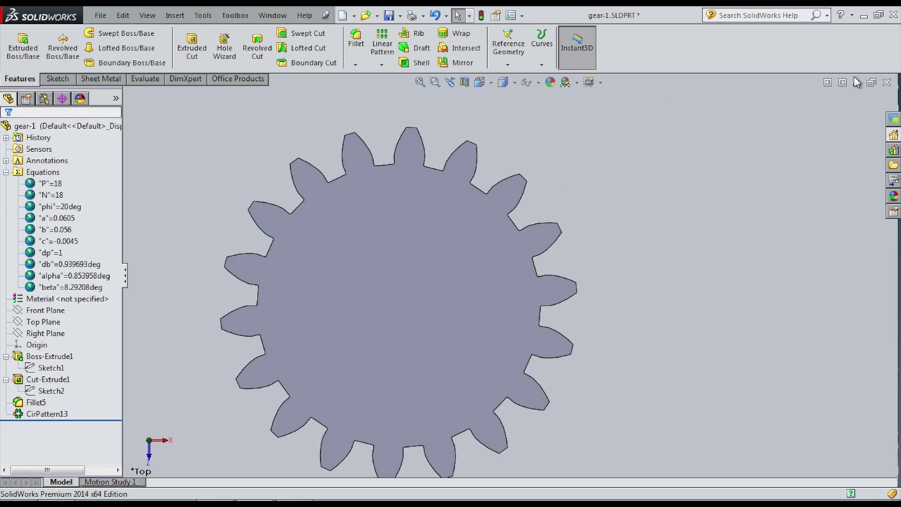
- Close the gear-1 part without saving and reopen the recent part gear-template.SLDPRT
{"action": "left_click", "coordinate": [886, 82]}
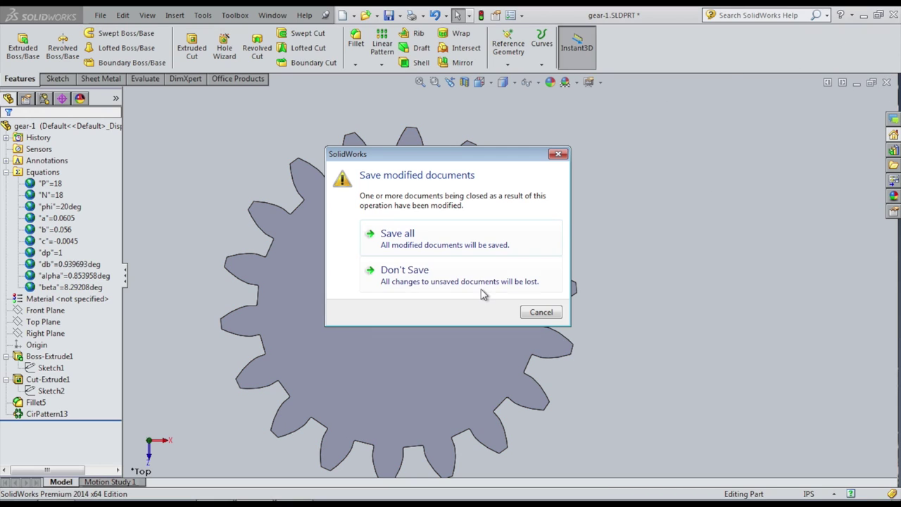
{"action": "left_click", "coordinate": [421, 276]}
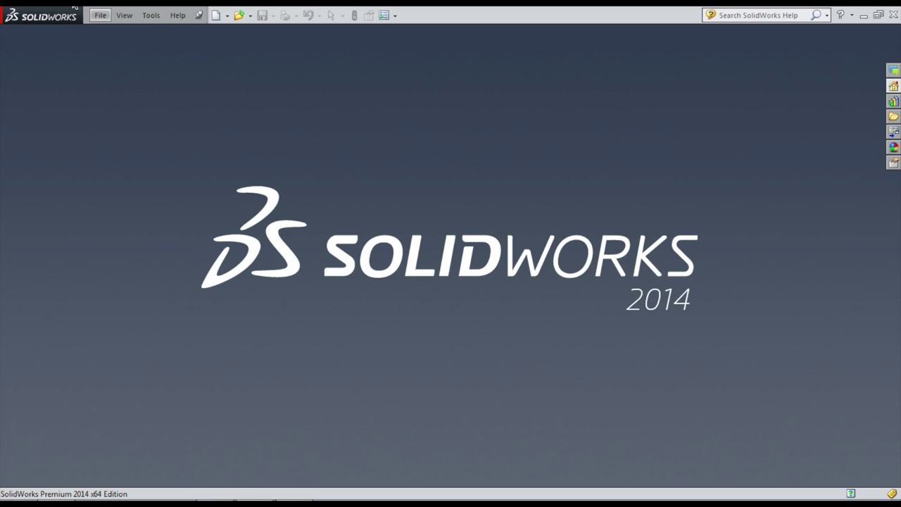
{"action": "left_click", "coordinate": [100, 15]}
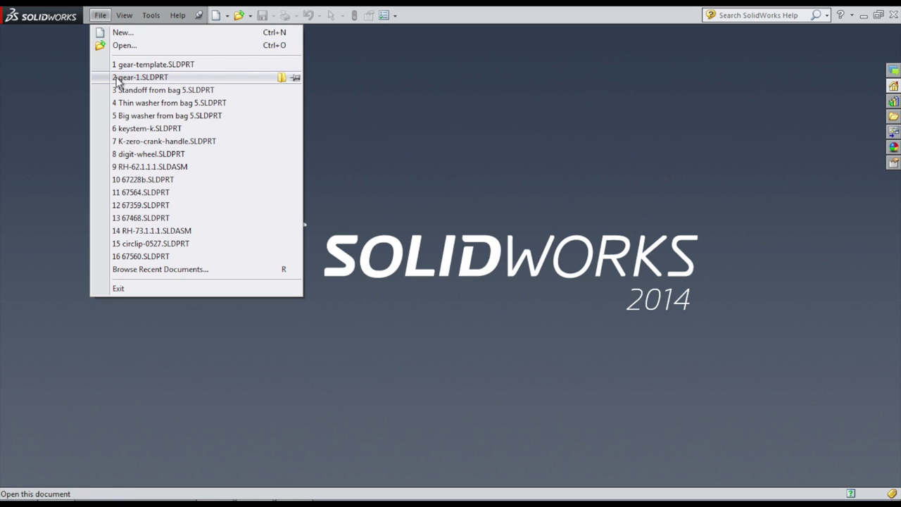
{"action": "left_click", "coordinate": [121, 64]}
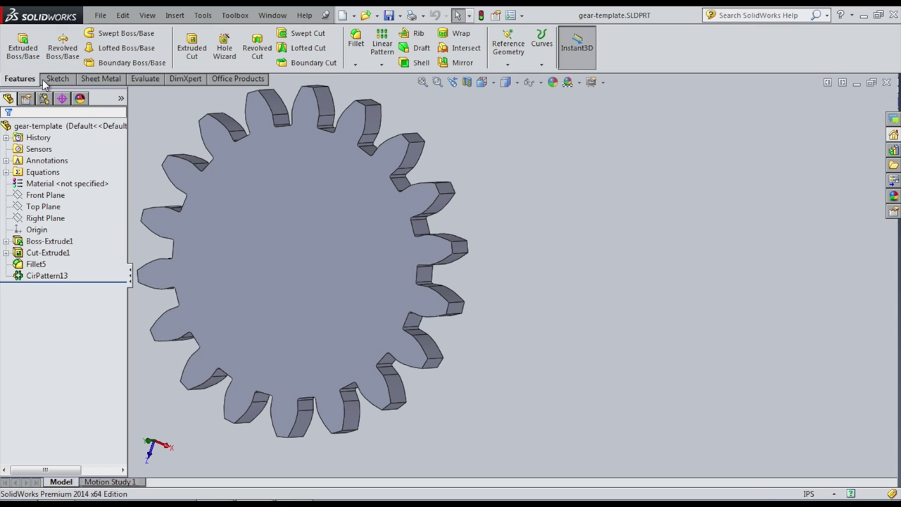
- Save the gear template as a new part named "gear from bag 5.SLDPRT" in the Monroe F Parts folder
{"action": "left_click", "coordinate": [99, 15]}
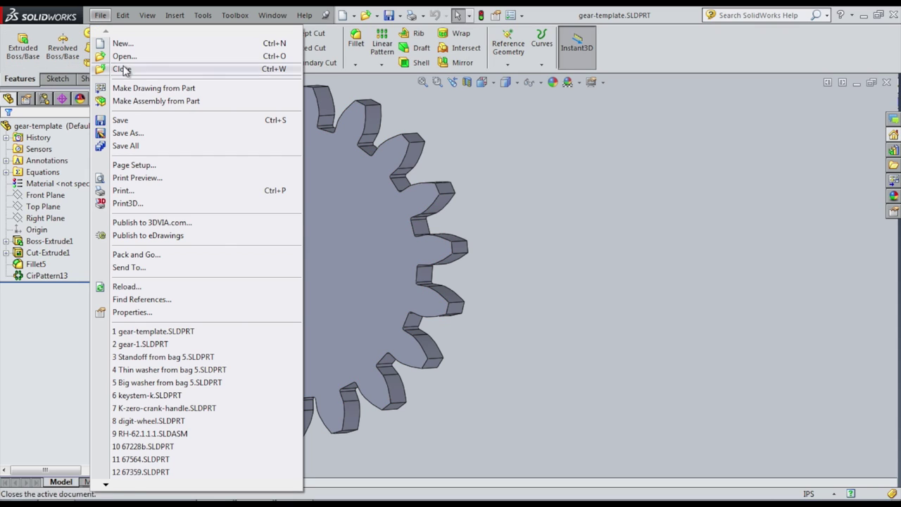
{"action": "left_click", "coordinate": [137, 131]}
{"action": "left_click", "coordinate": [303, 328]}
{"action": "left_click_drag", "start_coordinate": [303, 328], "coordinate": [258, 323]}
{"action": "left_click", "coordinate": [311, 328]}
{"action": "type", "text": "gear from a.SLDPRT"}
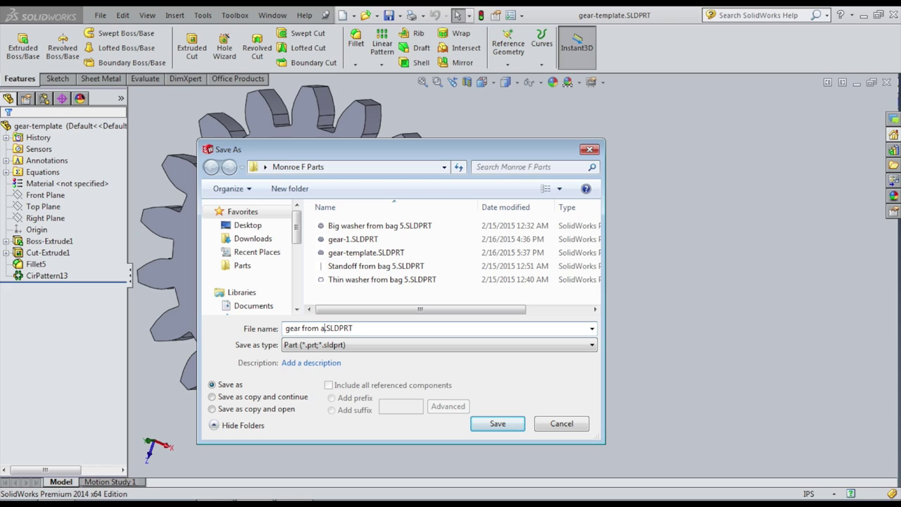
{"action": "key", "text": "BackSpace"}
{"action": "type", "text": "bag 5"}
{"action": "key", "text": "Return"}
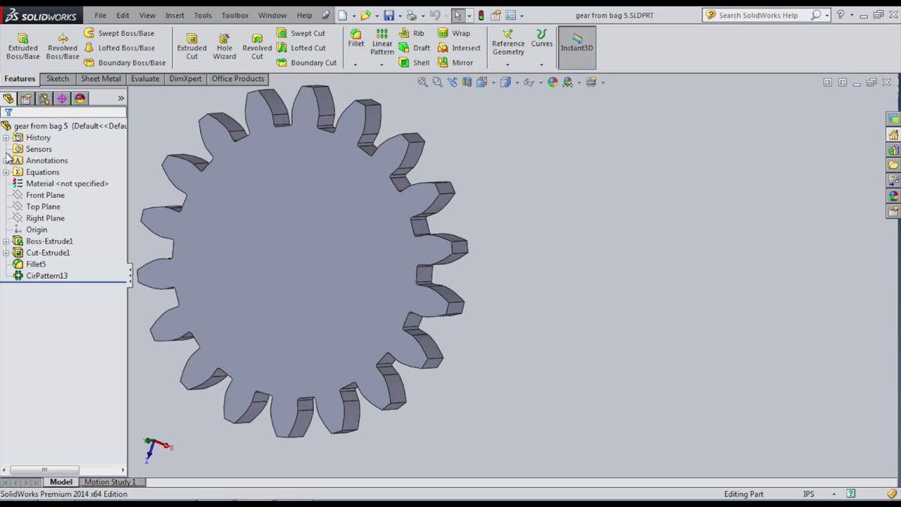
- Set the diametral pitch global variable "P" to 18 in the part's equations
{"action": "right_click", "coordinate": [21, 174]}
{"action": "left_click", "coordinate": [60, 180]}
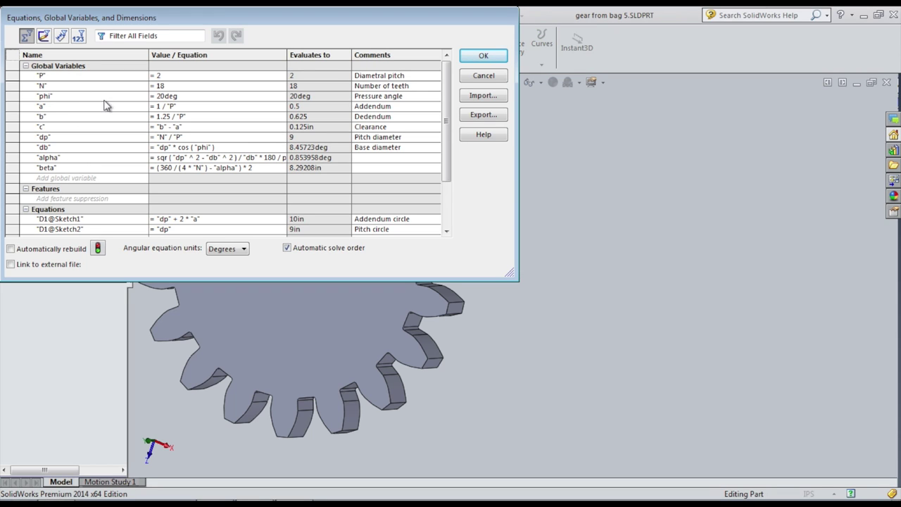
{"action": "left_click", "coordinate": [187, 76]}
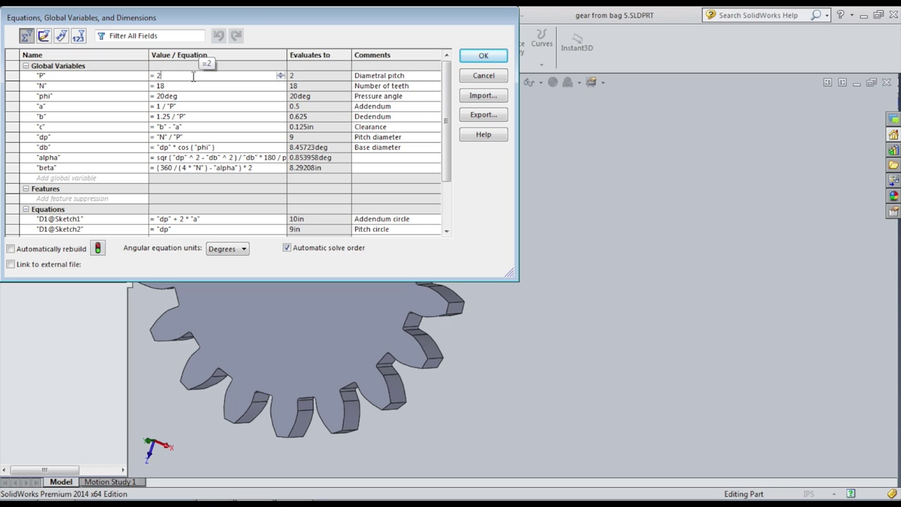
{"action": "key", "text": "BackSpace"}
{"action": "type", "text": "1"}
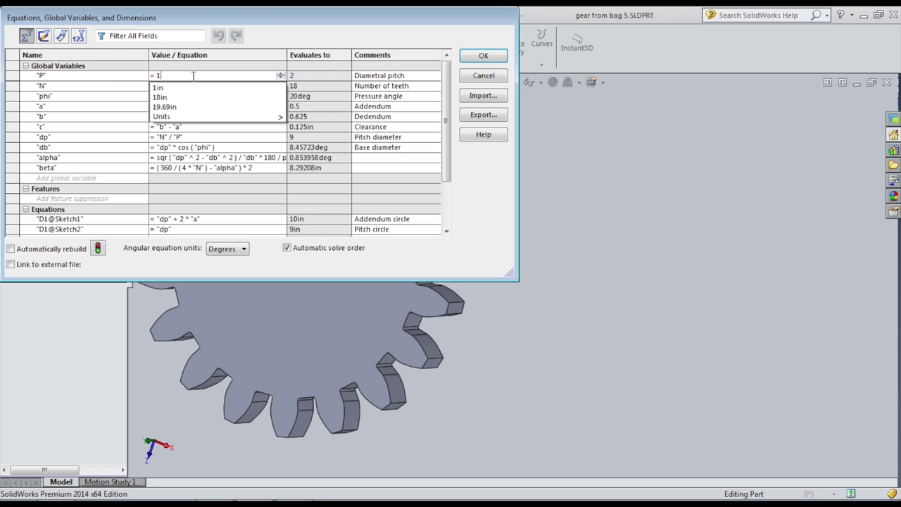
{"action": "type", "text": "8"}
{"action": "key", "text": "Tab"}
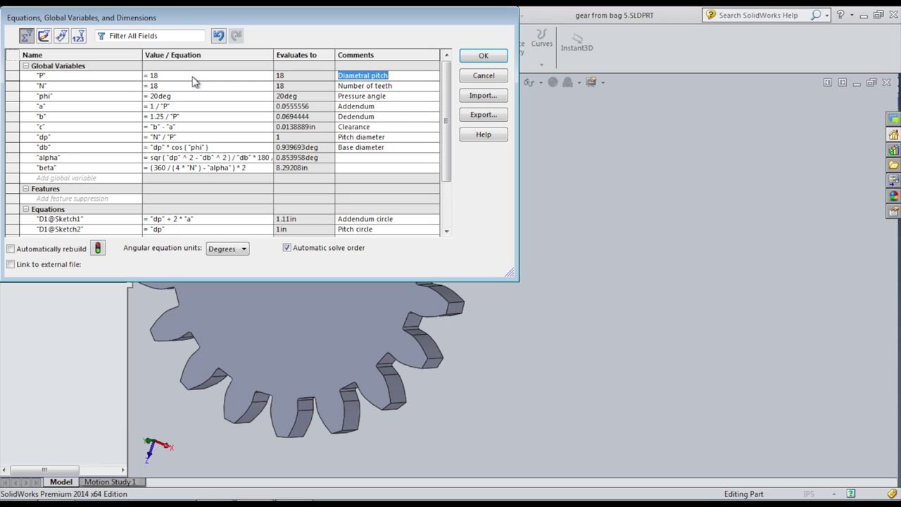
- Set the addendum variable "a" to 1.089 / "P" and open the dedendum "b" equation for editing
{"action": "left_click", "coordinate": [175, 85]}
{"action": "left_click", "coordinate": [180, 96]}
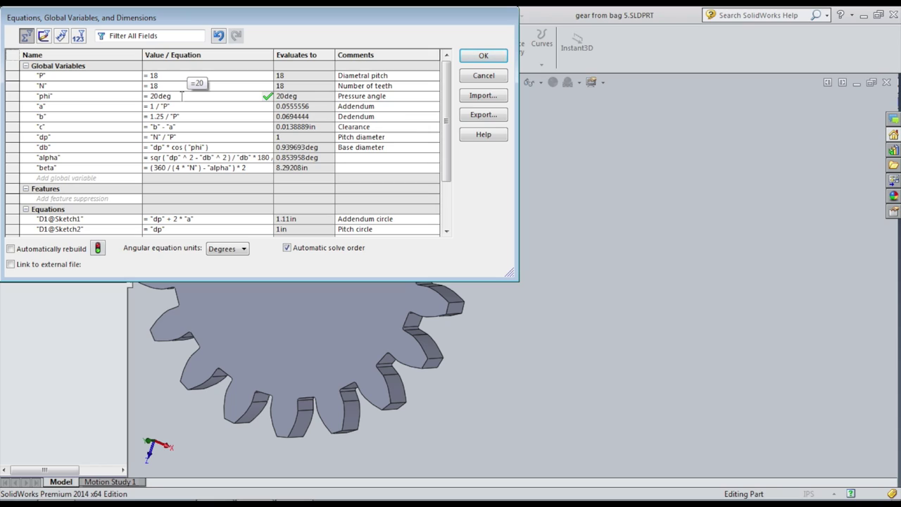
{"action": "left_click", "coordinate": [158, 106]}
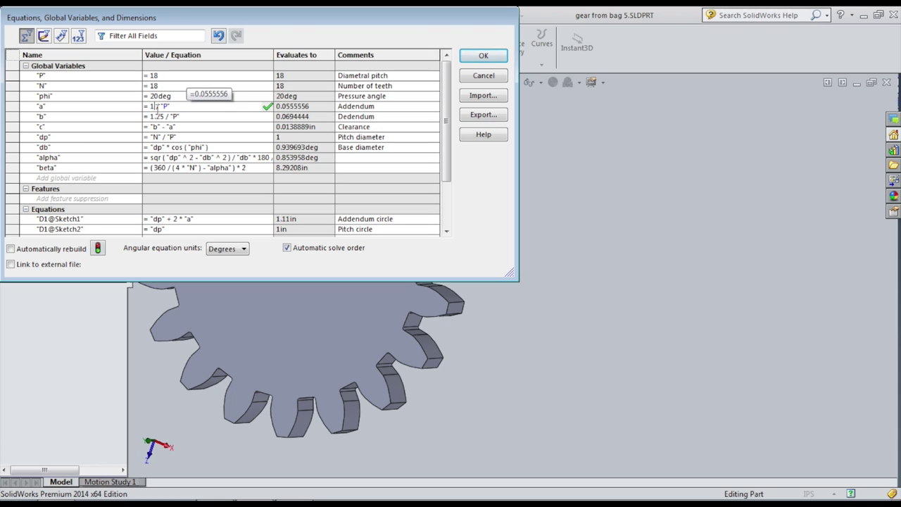
{"action": "key", "text": "BackSpace"}
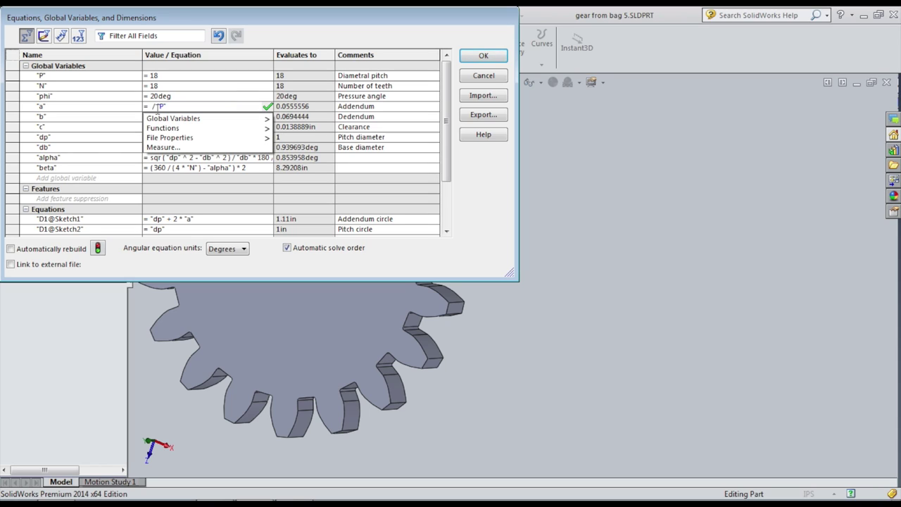
{"action": "type", "text": "1.089"}
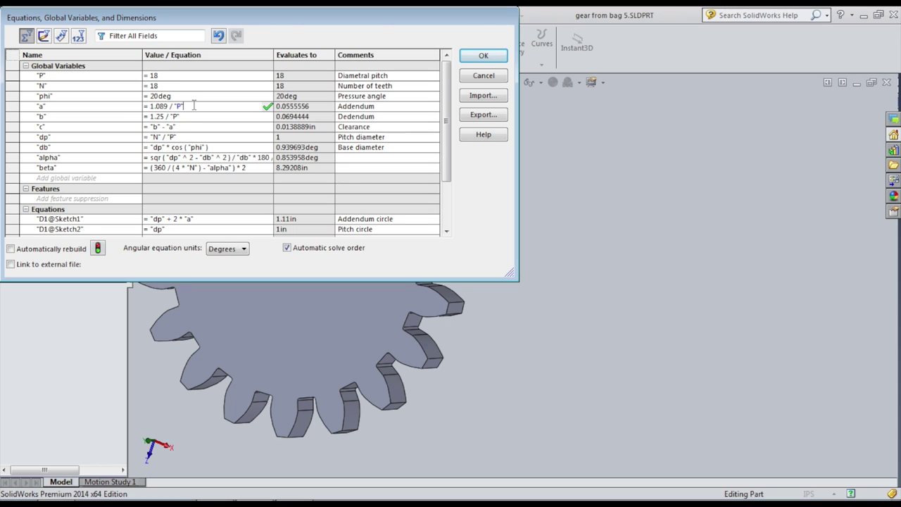
{"action": "left_click", "coordinate": [161, 116]}
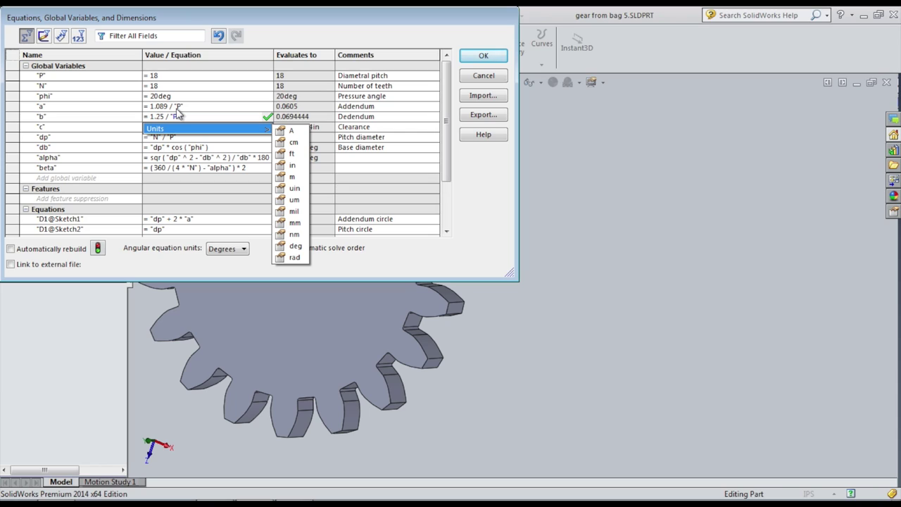
- Set the dedendum variable "b" to 1.008 / "P" and accept the equation changes
{"action": "key", "text": "Right"}
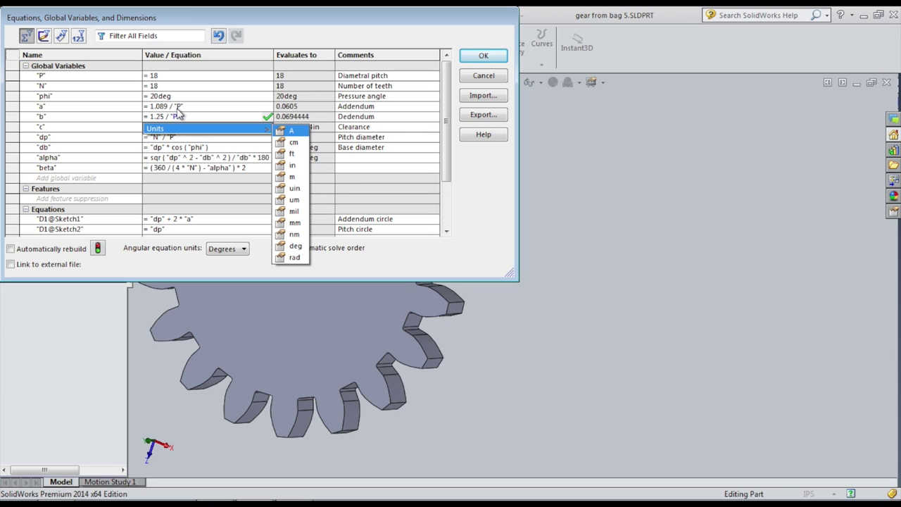
{"action": "key", "text": "Escape"}
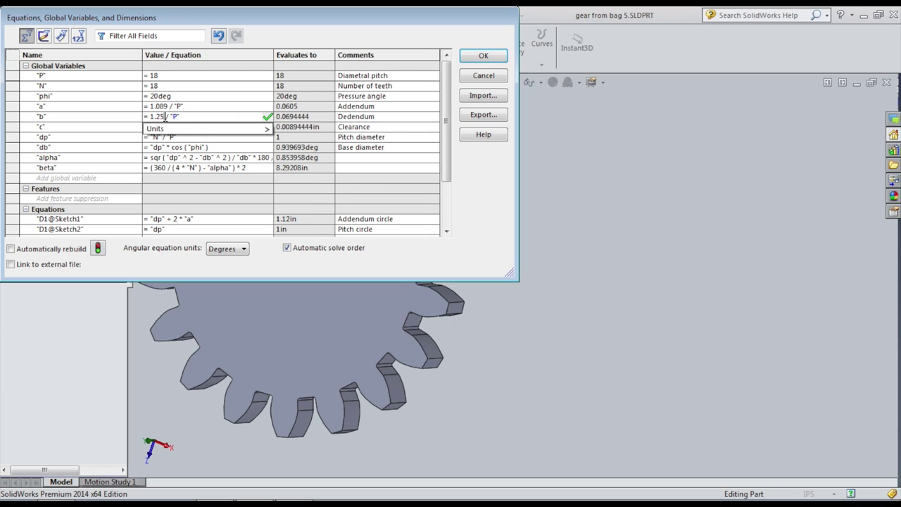
{"action": "key", "text": "BackSpace"}
{"action": "key", "text": "BackSpace"}
{"action": "key", "text": "BackSpace"}
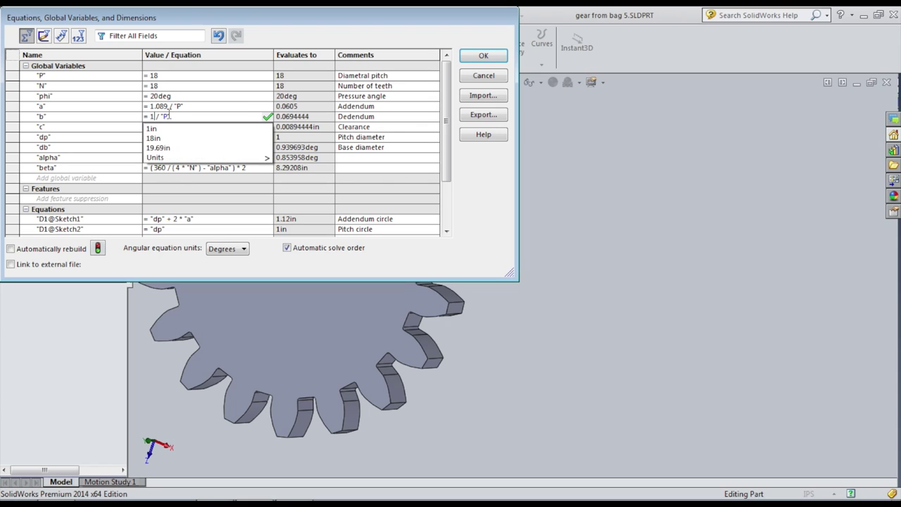
{"action": "type", "text": ".008"}
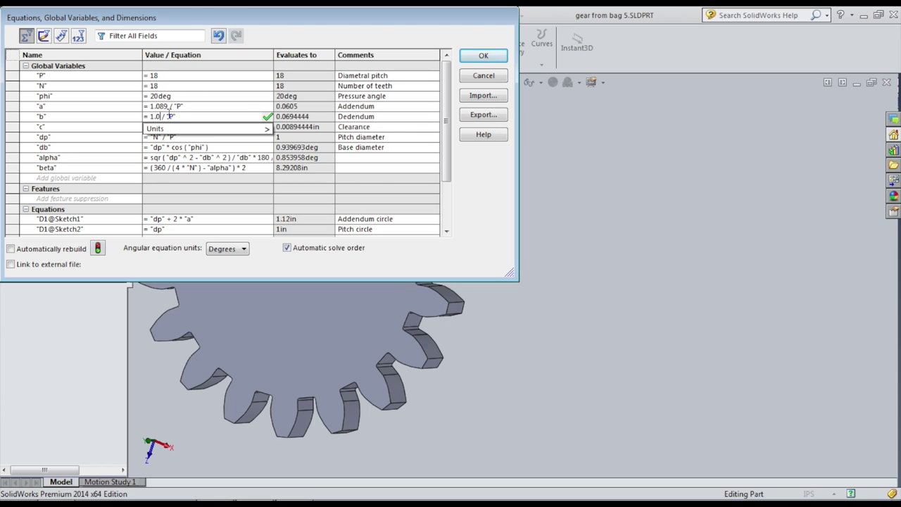
{"action": "key", "text": "Return"}
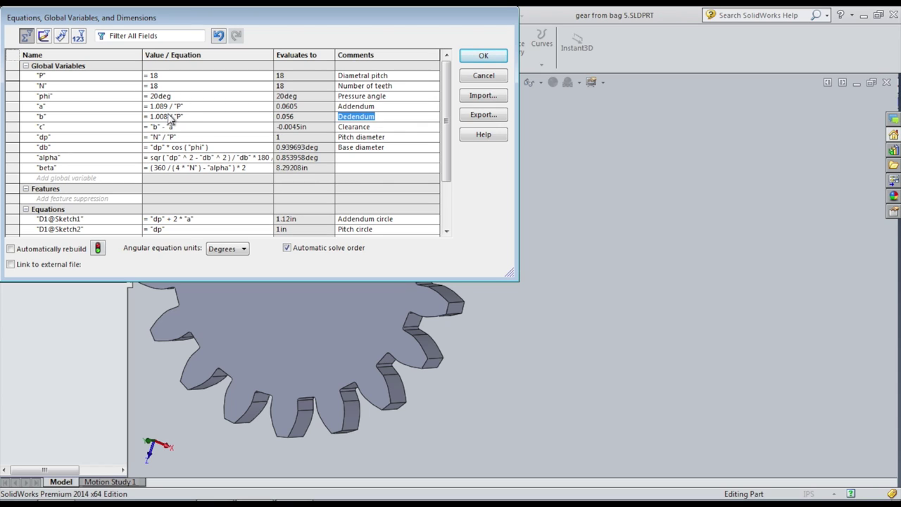
{"action": "left_click", "coordinate": [101, 125]}
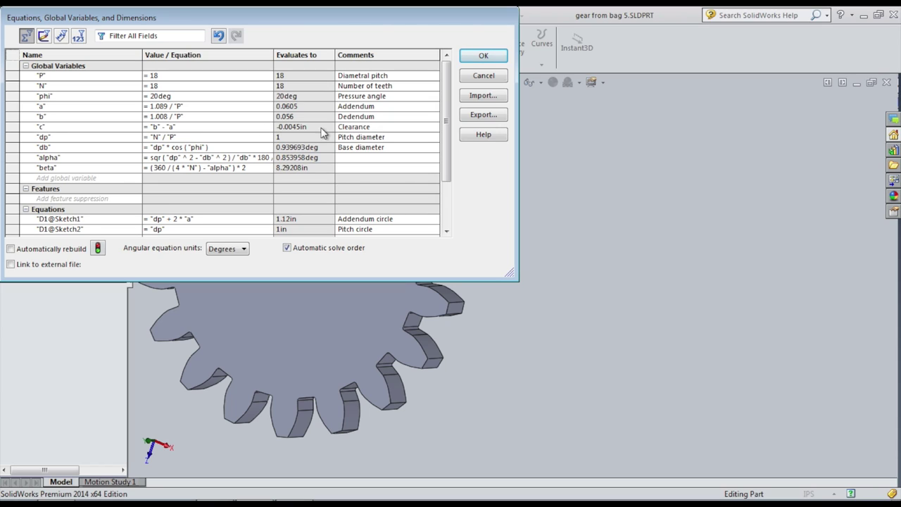
{"action": "mouse_move", "coordinate": [314, 133]}
{"action": "left_click", "coordinate": [477, 55]}
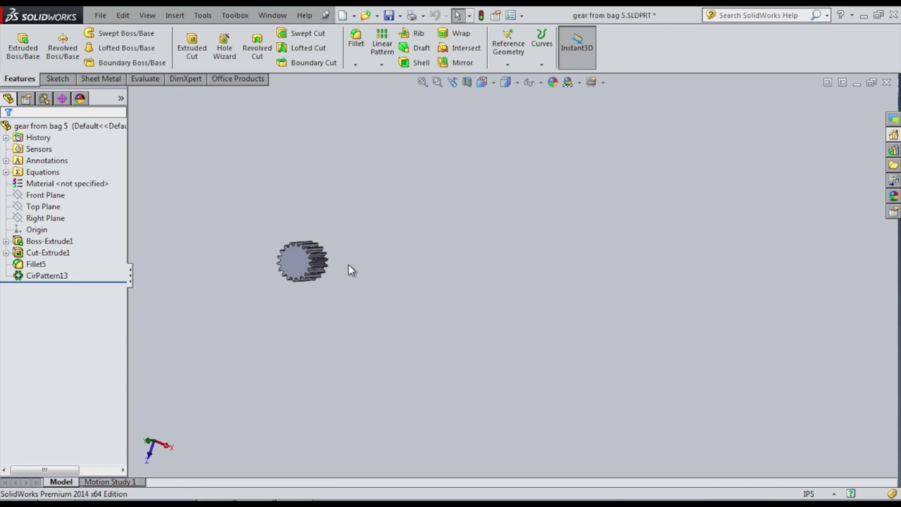
- Set the blind depth of the gear blank's Boss-Extrude1 to 0.157 in
{"action": "scroll", "coordinate": [412, 281], "scroll_direction": "up", "scroll_amount": 2}
{"action": "scroll", "coordinate": [327, 261], "scroll_direction": "down", "scroll_amount": 5}
{"action": "middle_click_drag", "start_coordinate": [326, 261], "coordinate": [88, 233]}
{"action": "left_click", "coordinate": [49, 241]}
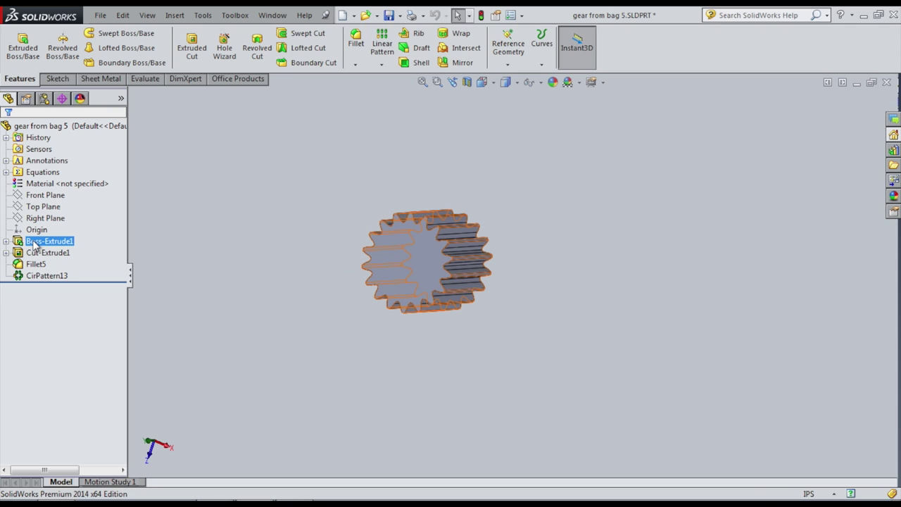
{"action": "key", "text": "Escape"}
{"action": "left_click", "coordinate": [31, 241]}
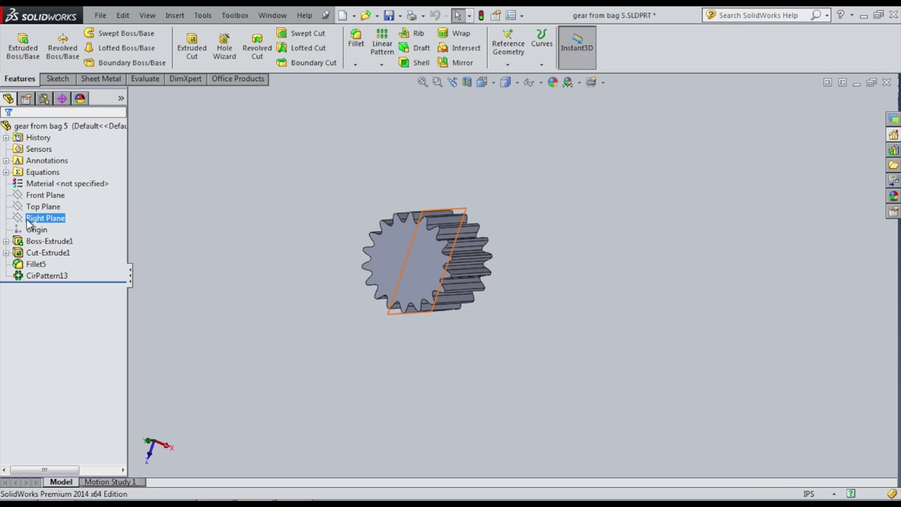
{"action": "right_click", "coordinate": [30, 243]}
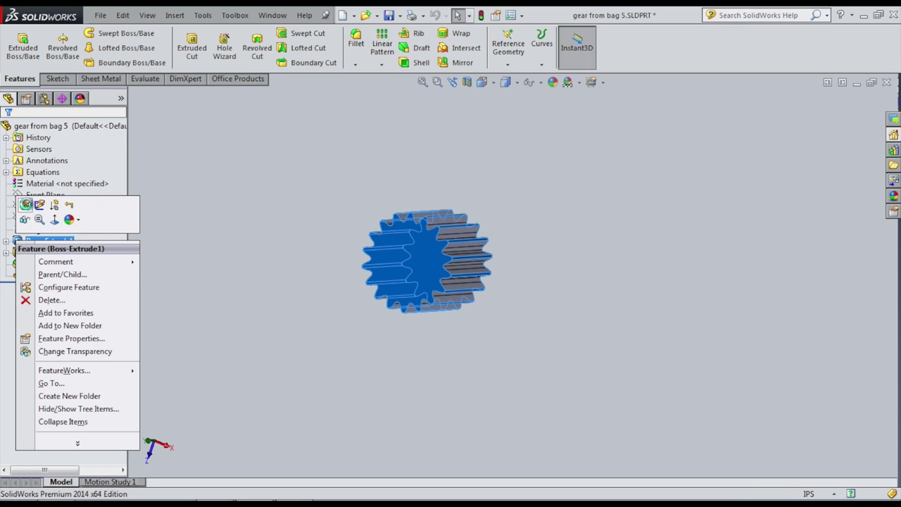
{"action": "left_click", "coordinate": [26, 205]}
{"action": "left_click", "coordinate": [49, 250]}
{"action": "double_click", "coordinate": [49, 250]}
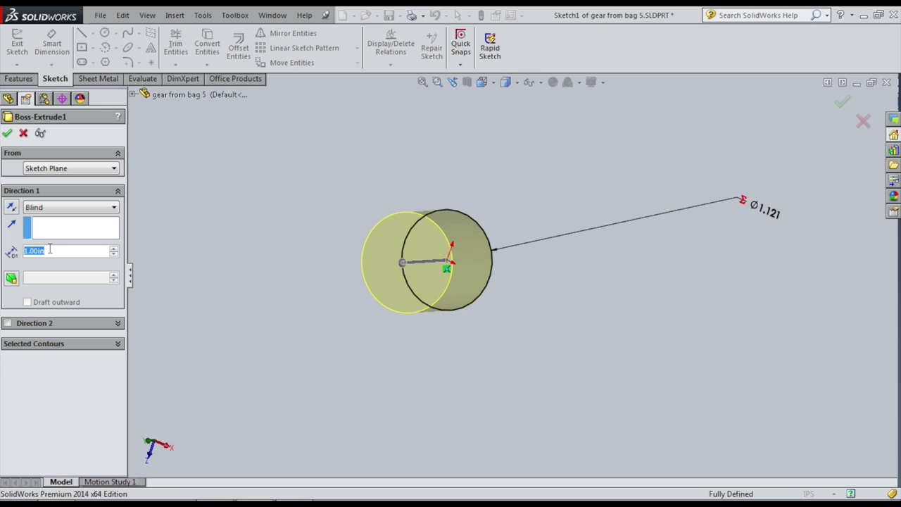
{"action": "type", "text": "0.157"}
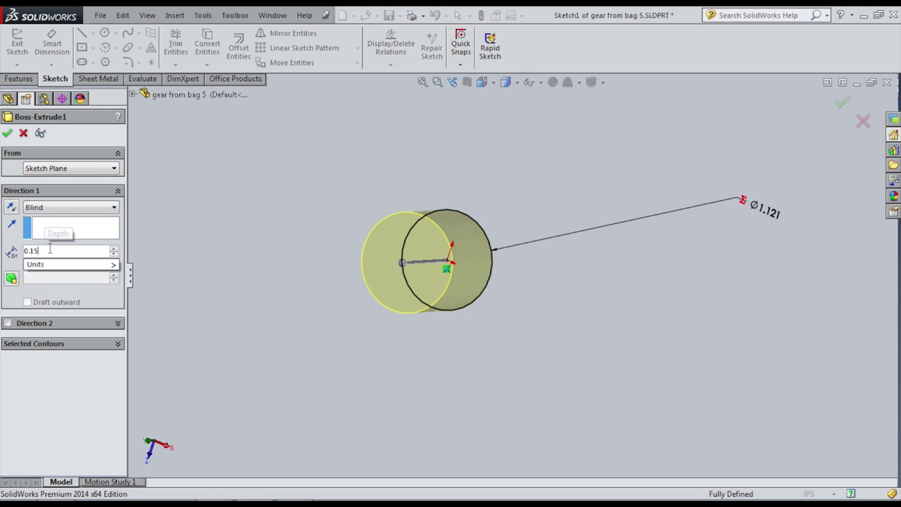
{"action": "key", "text": "Return"}
{"action": "left_click", "coordinate": [7, 133]}
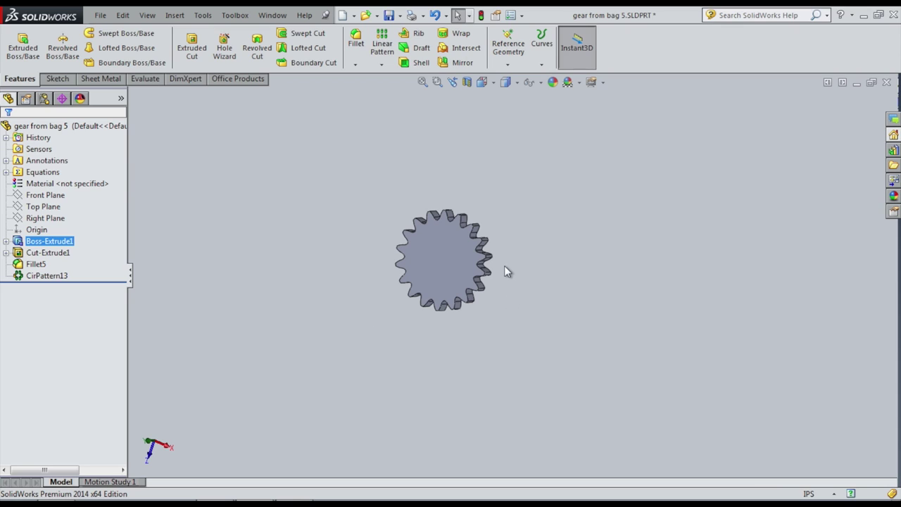
- Rebuild the gear part after the thickness change
{"action": "scroll", "coordinate": [517, 275], "scroll_direction": "up", "scroll_amount": 3}
{"action": "scroll", "coordinate": [512, 279], "scroll_direction": "down", "scroll_amount": 7}
{"action": "middle_click_drag", "start_coordinate": [513, 280], "coordinate": [334, 286]}
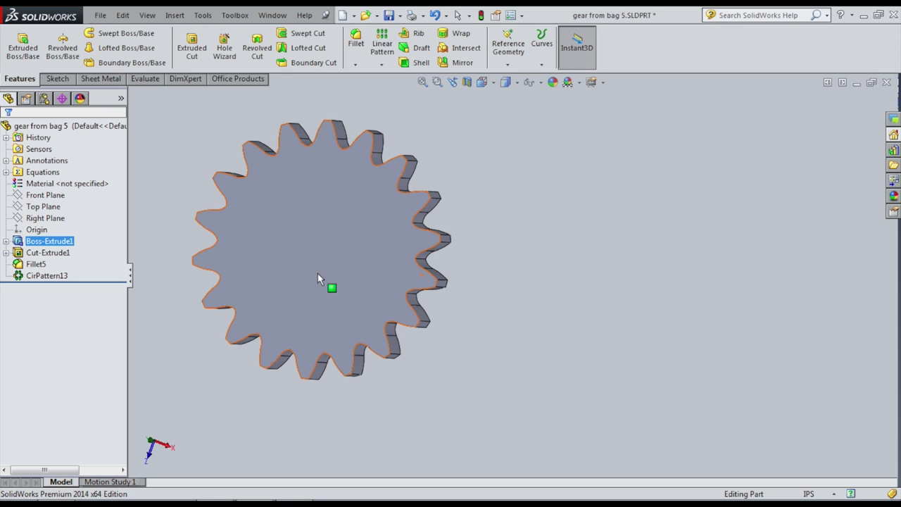
{"action": "left_click", "coordinate": [481, 15]}
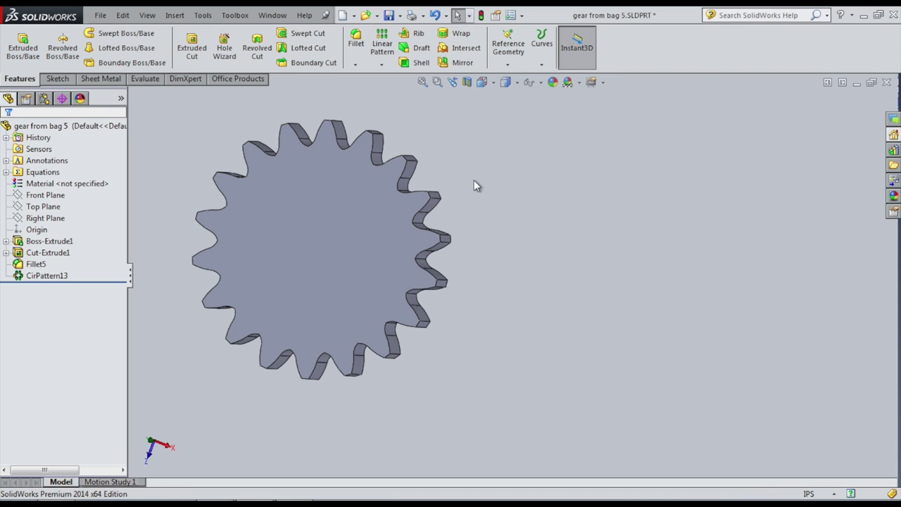
- Examine the tooth-space cut with its sketch and the radius equation of the root fillet Fillet5
{"action": "left_click", "coordinate": [36, 264]}
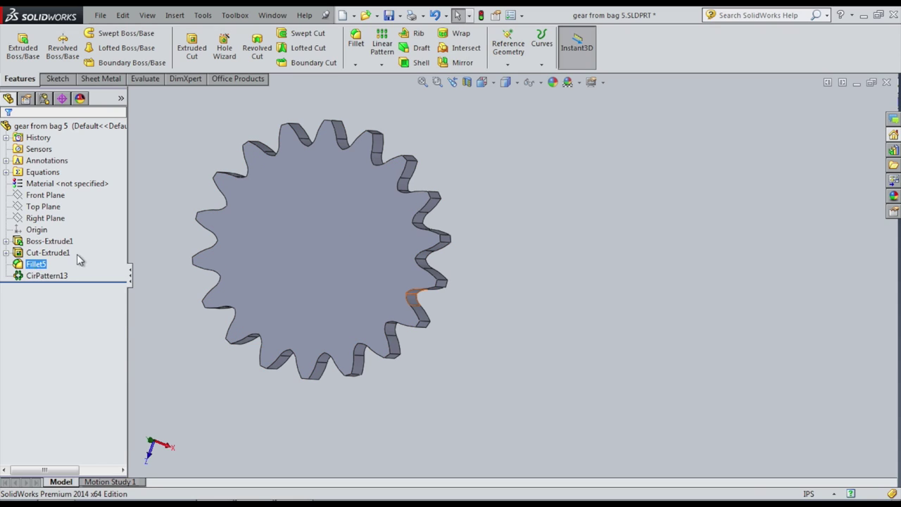
{"action": "left_click", "coordinate": [33, 253]}
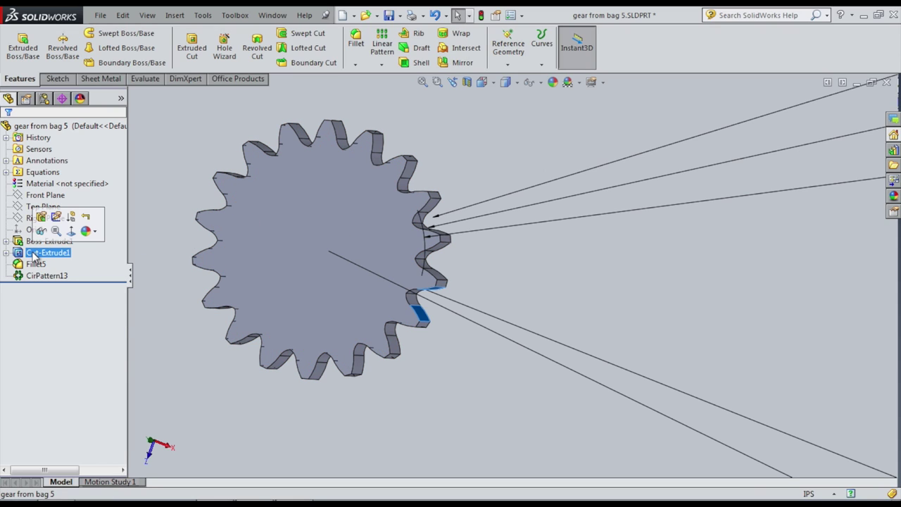
{"action": "left_click", "coordinate": [35, 264], "text": "ctrl"}
{"action": "left_click", "coordinate": [35, 264]}
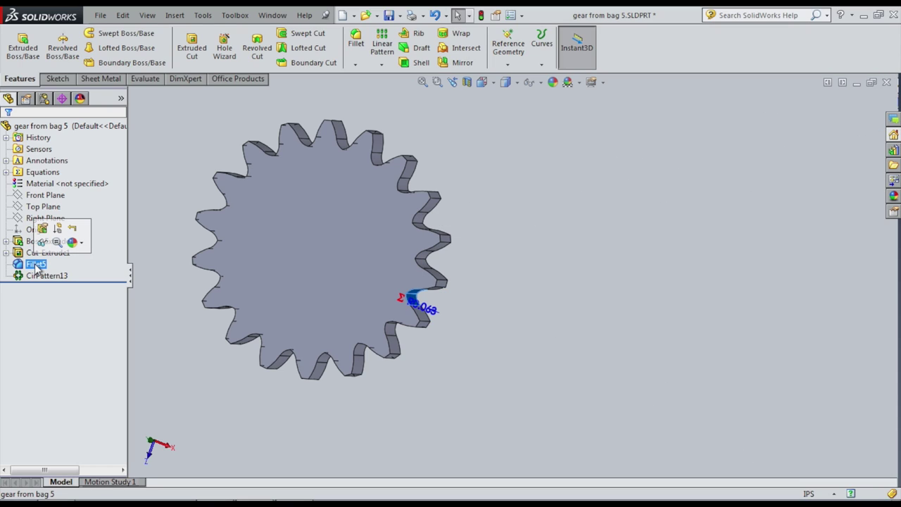
{"action": "left_click", "coordinate": [26, 254]}
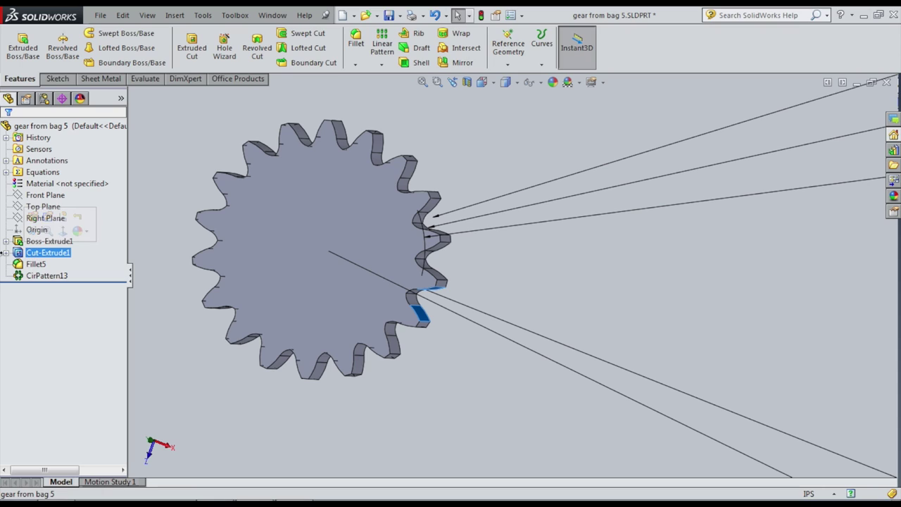
{"action": "left_click", "coordinate": [6, 253]}
{"action": "left_click", "coordinate": [42, 265]}
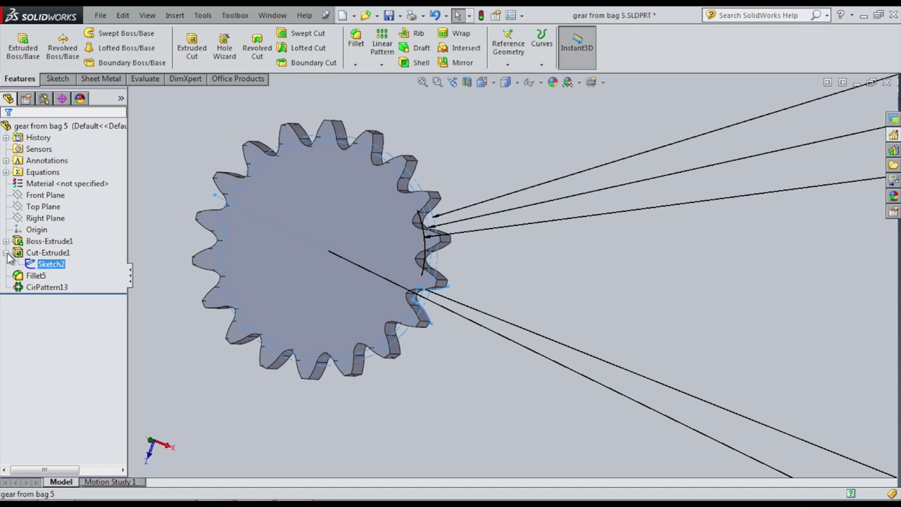
{"action": "left_click", "coordinate": [5, 253]}
{"action": "left_click", "coordinate": [34, 265]}
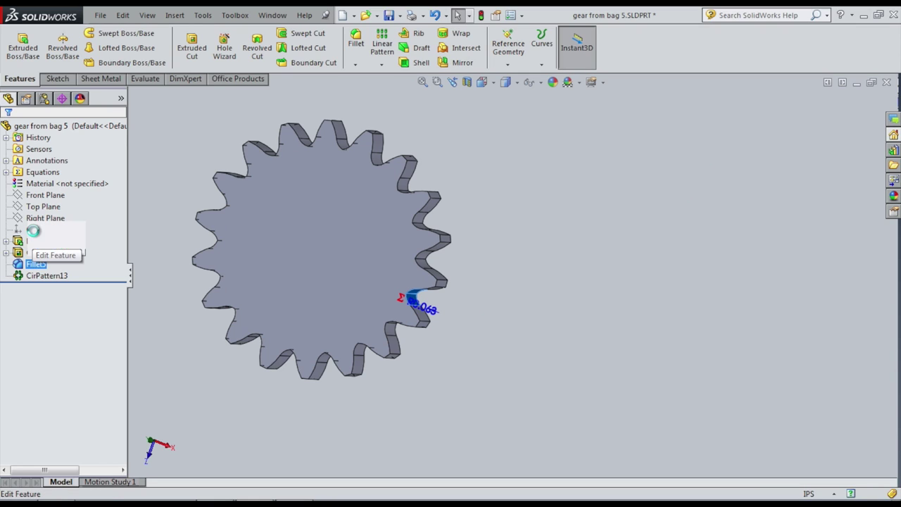
{"action": "left_click", "coordinate": [37, 230]}
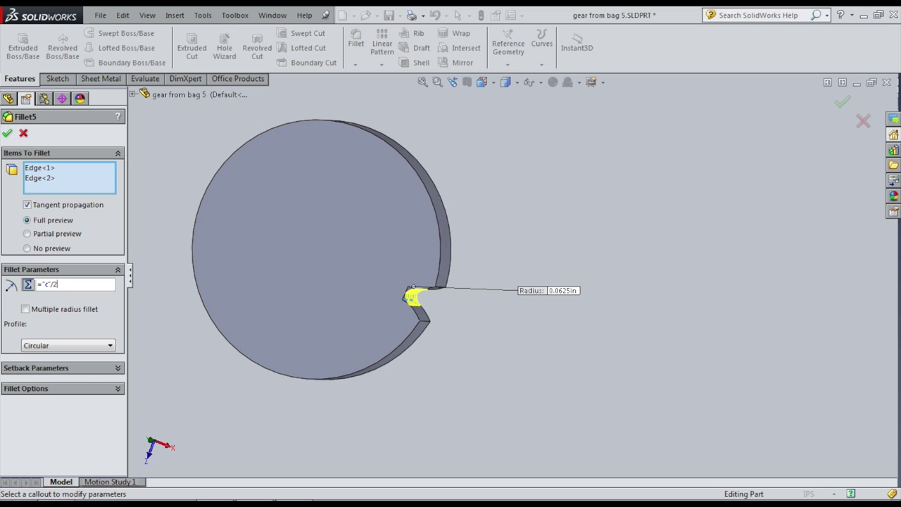
{"action": "left_click", "coordinate": [8, 133]}
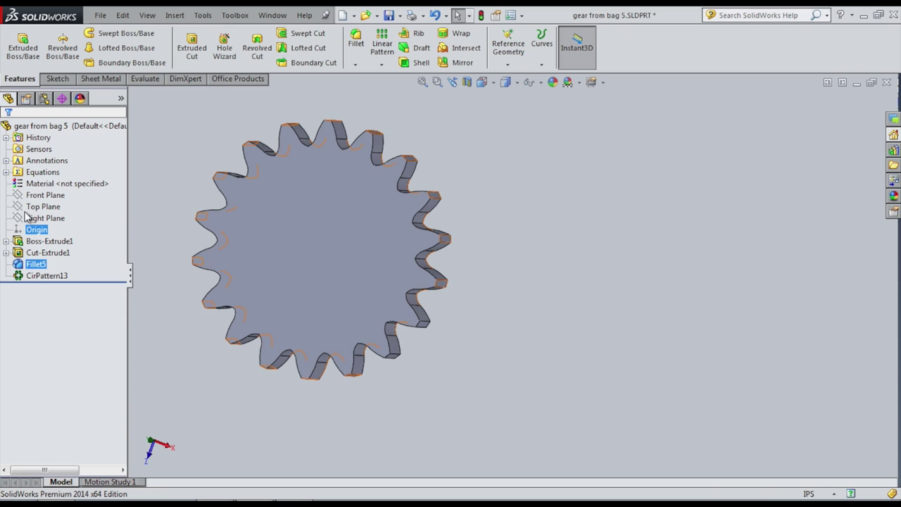
- Check the clearance variable "c" in the part's equations
{"action": "right_click", "coordinate": [19, 176]}
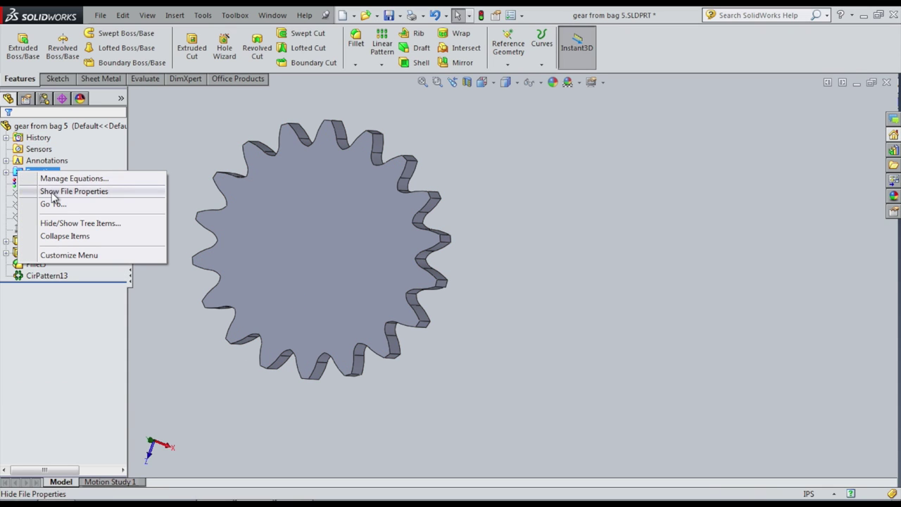
{"action": "left_click", "coordinate": [56, 180]}
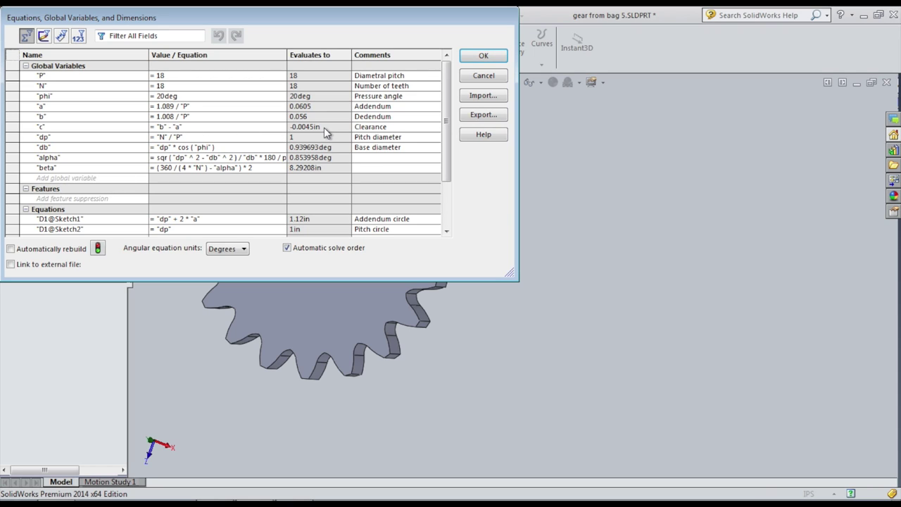
{"action": "left_click", "coordinate": [483, 56]}
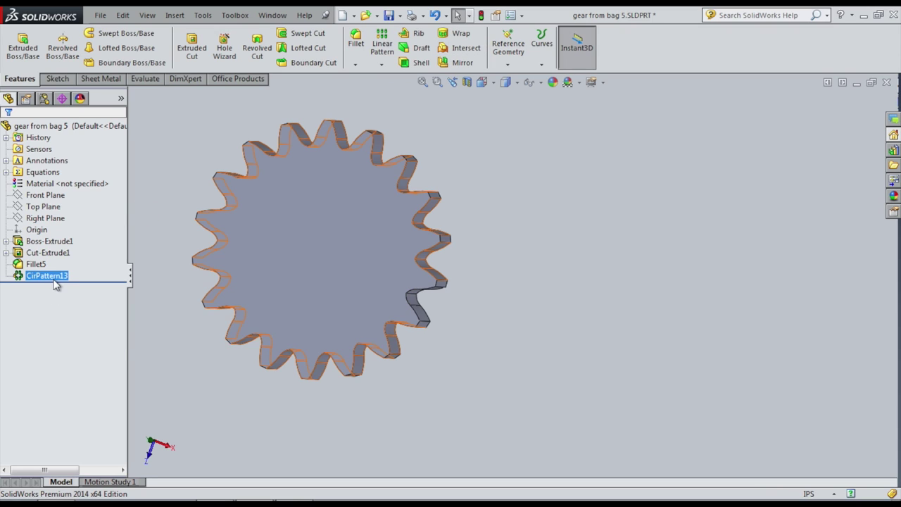
- Inspect the circular tooth pattern and the tooth-space cut, and rebuild the part
{"action": "left_click", "coordinate": [53, 275]}
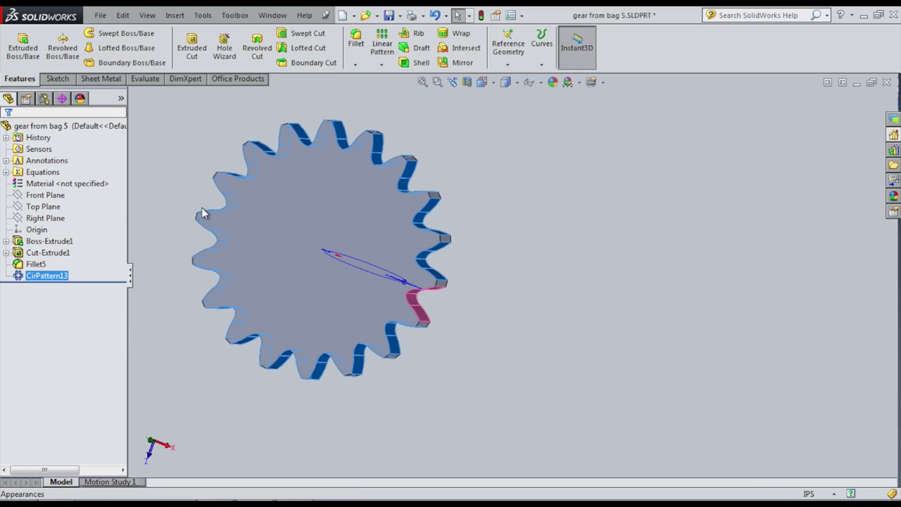
{"action": "left_click", "coordinate": [483, 17]}
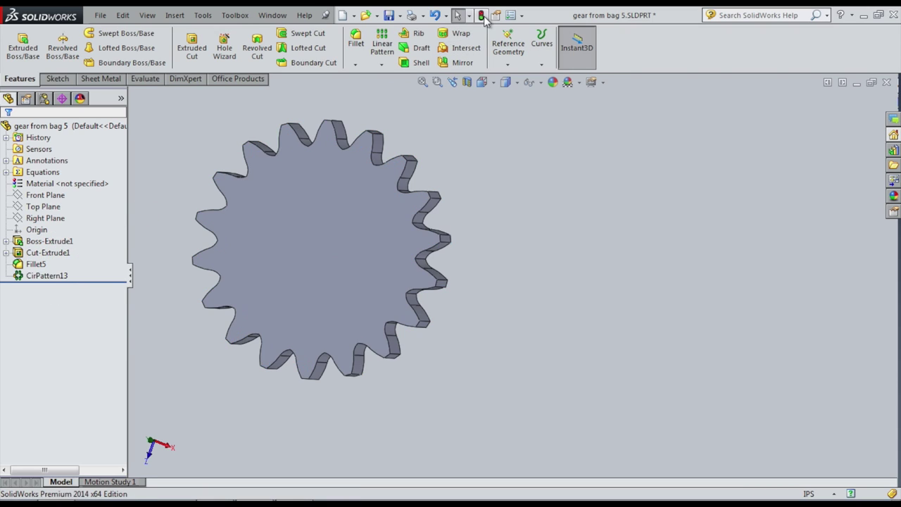
{"action": "left_click", "coordinate": [48, 252]}
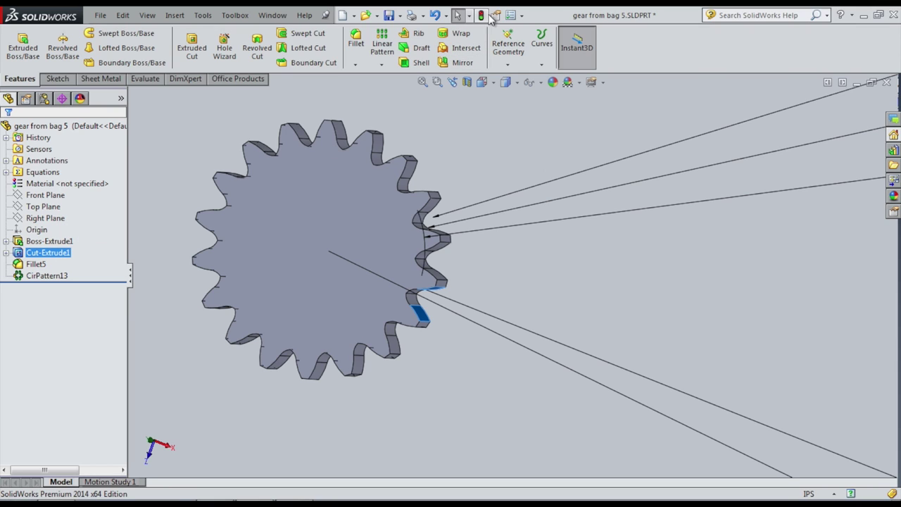
{"action": "left_click", "coordinate": [483, 17]}
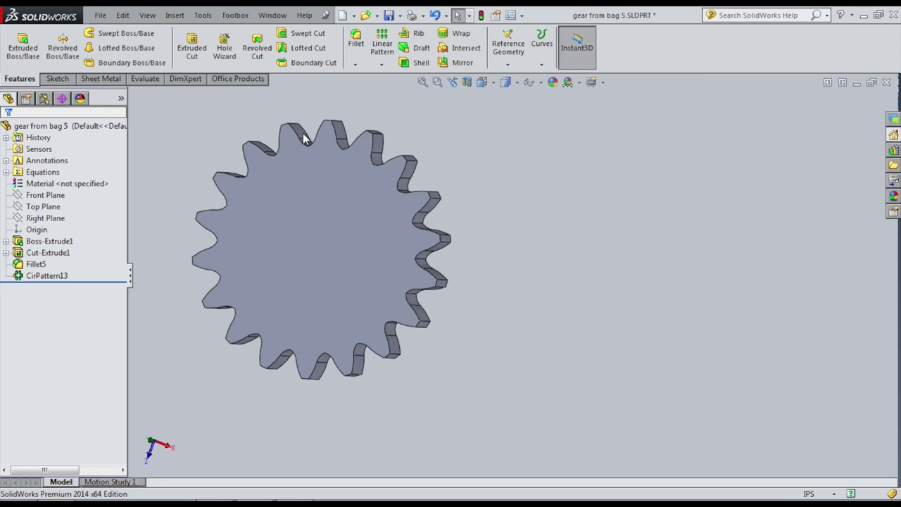
- Open the root fillet Fillet5 for editing and re-enter its radius equation as "c"/2 using the global variable
{"action": "left_click", "coordinate": [39, 265]}
{"action": "left_click", "coordinate": [51, 229]}
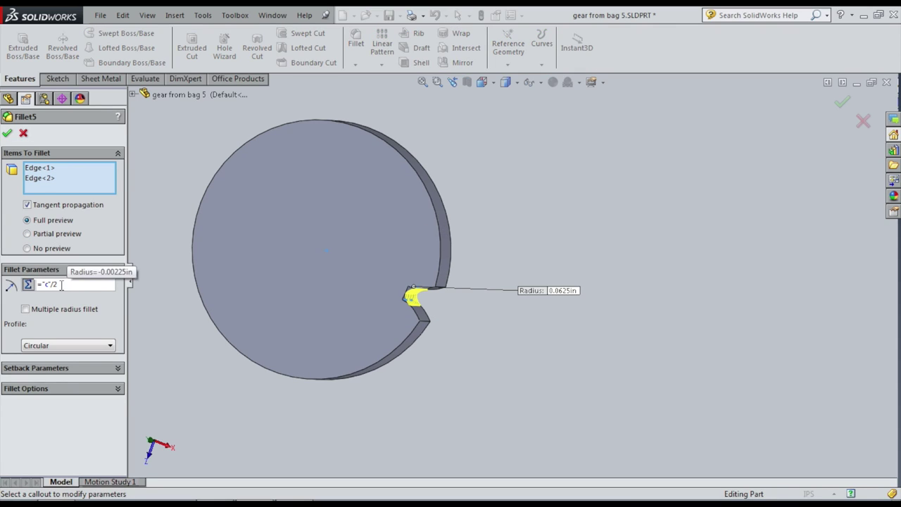
{"action": "key", "text": "BackSpace"}
{"action": "type", "text": "4"}
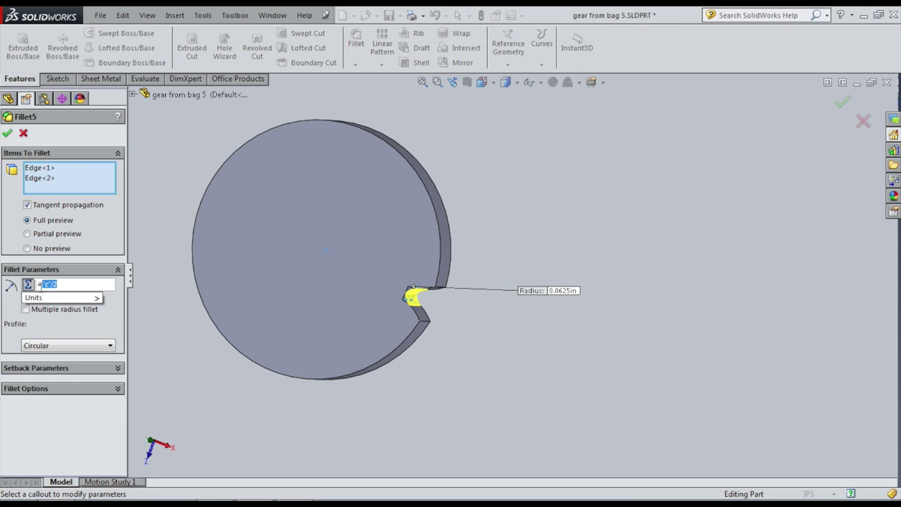
{"action": "left_click", "coordinate": [41, 285]}
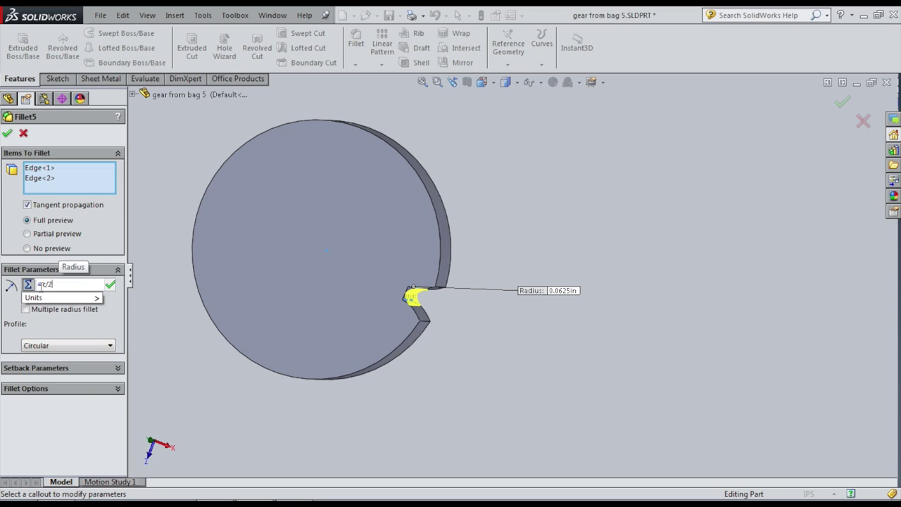
{"action": "key", "text": "BackSpace"}
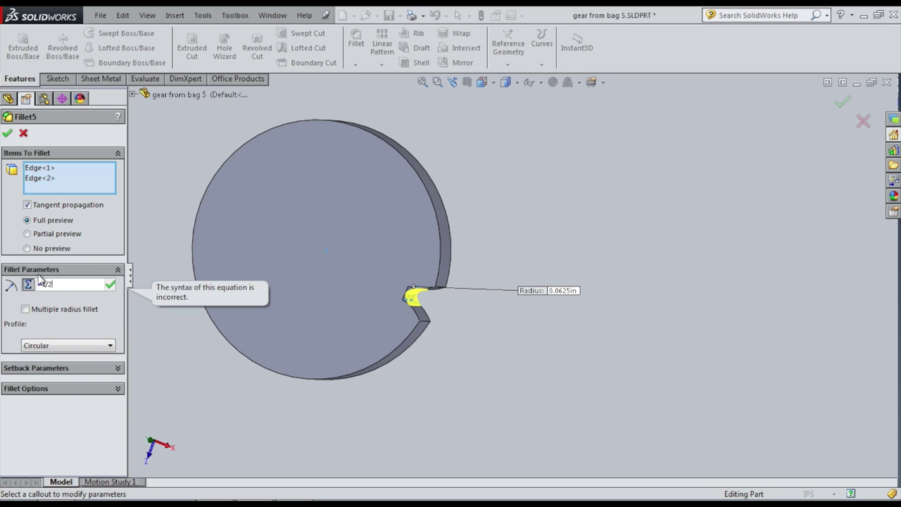
{"action": "key", "text": "BackSpace"}
{"action": "key", "text": "BackSpace"}
{"action": "key", "text": "BackSpace"}
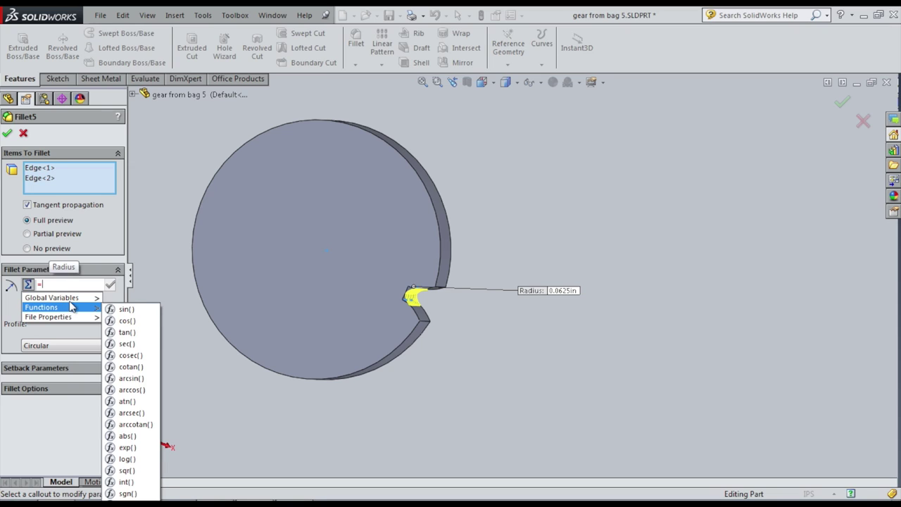
{"action": "mouse_move", "coordinate": [70, 298]}
{"action": "left_click", "coordinate": [125, 358]}
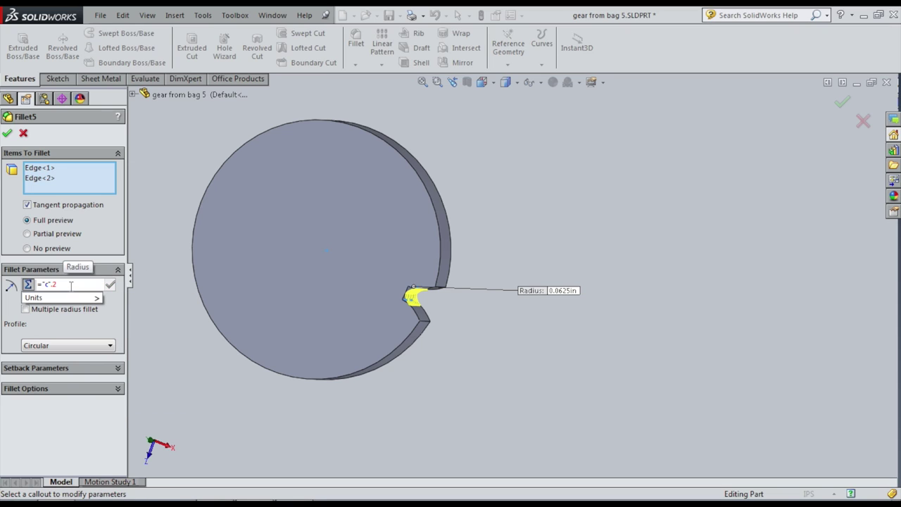
{"action": "type", "text": "/2"}
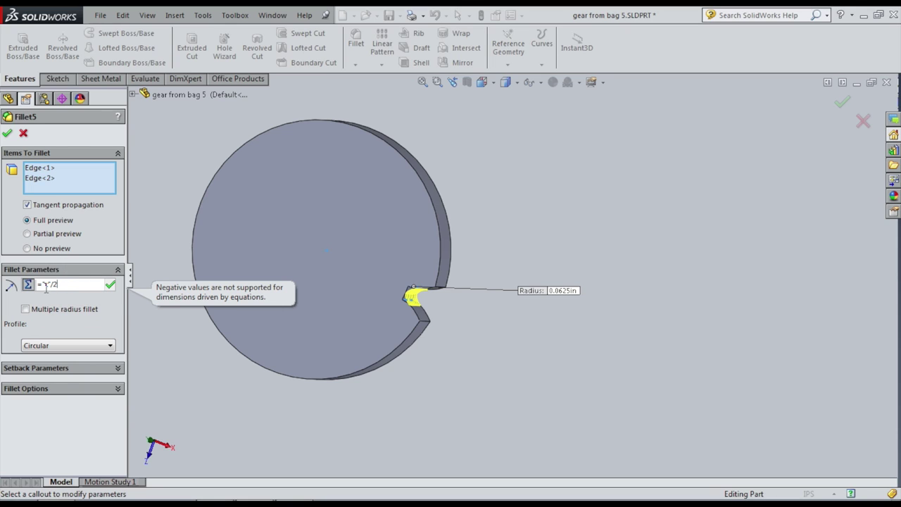
- Wrap the Fillet5 radius equation in the absolute-value function as abs("c"/2) and apply the fillet
{"action": "left_click", "coordinate": [42, 284]}
{"action": "mouse_move", "coordinate": [72, 301]}
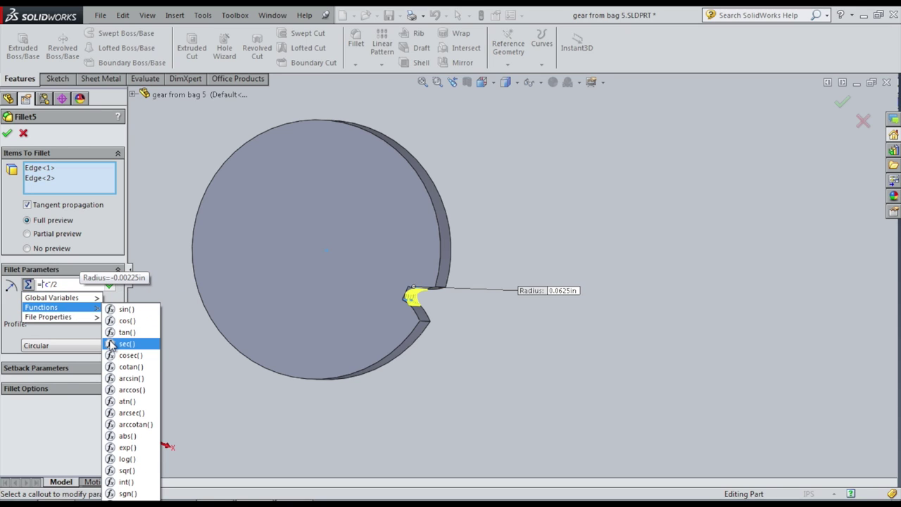
{"action": "left_click", "coordinate": [127, 435]}
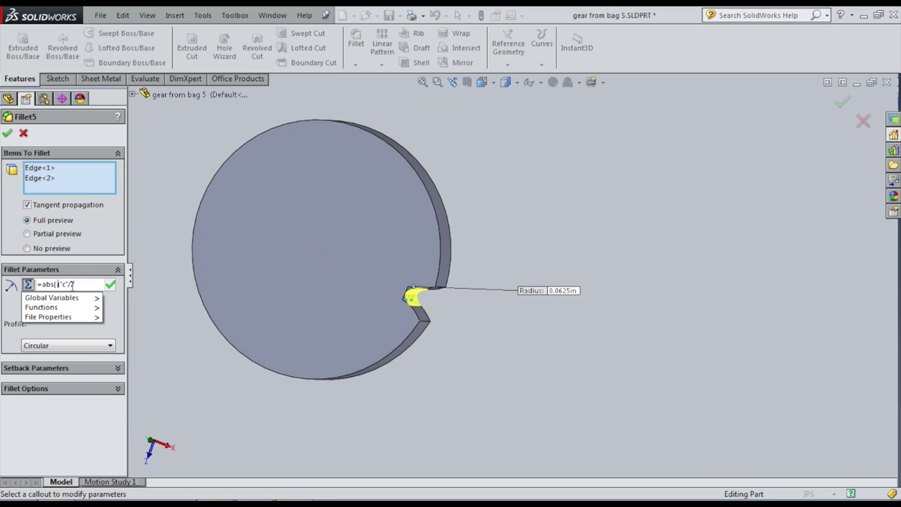
{"action": "key", "text": "BackSpace"}
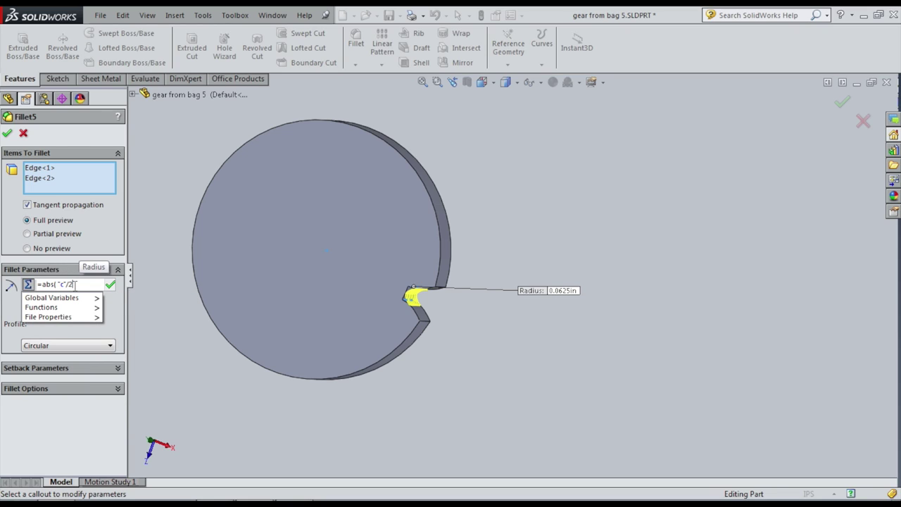
{"action": "type", "text": ")"}
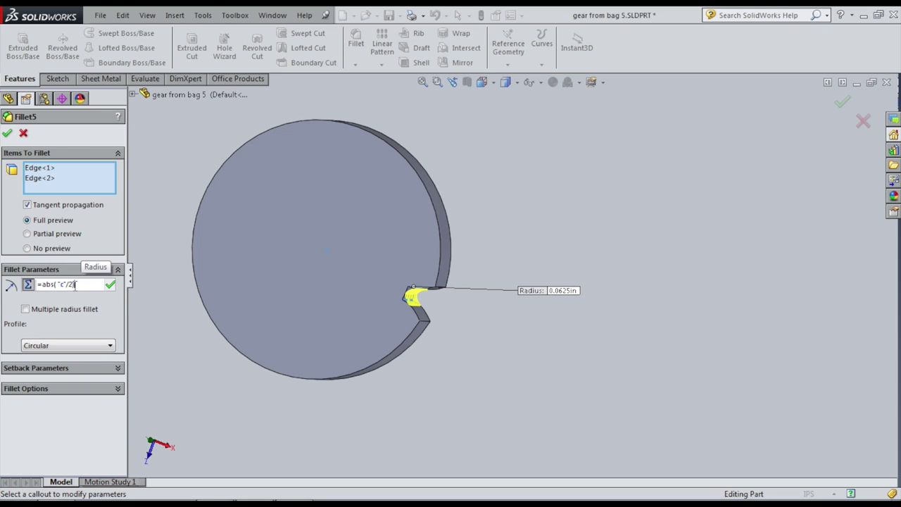
{"action": "key", "text": "Return"}
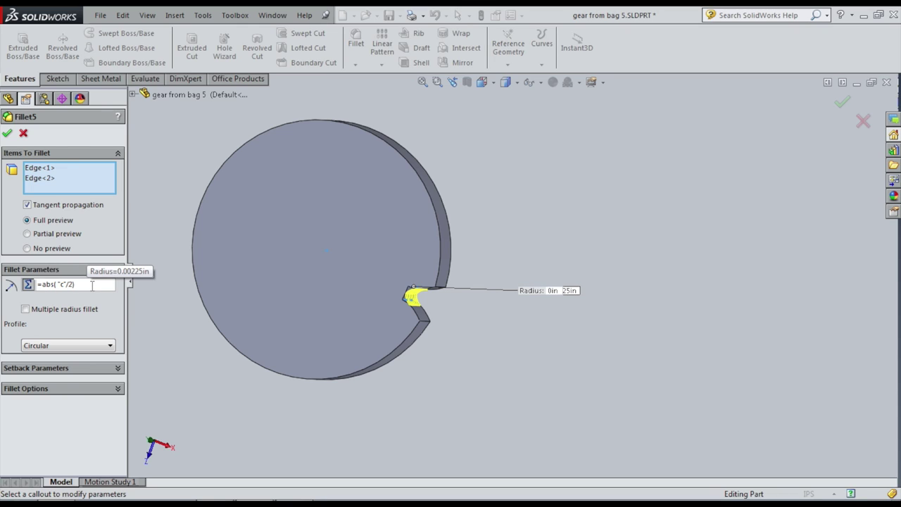
{"action": "left_click", "coordinate": [8, 133]}
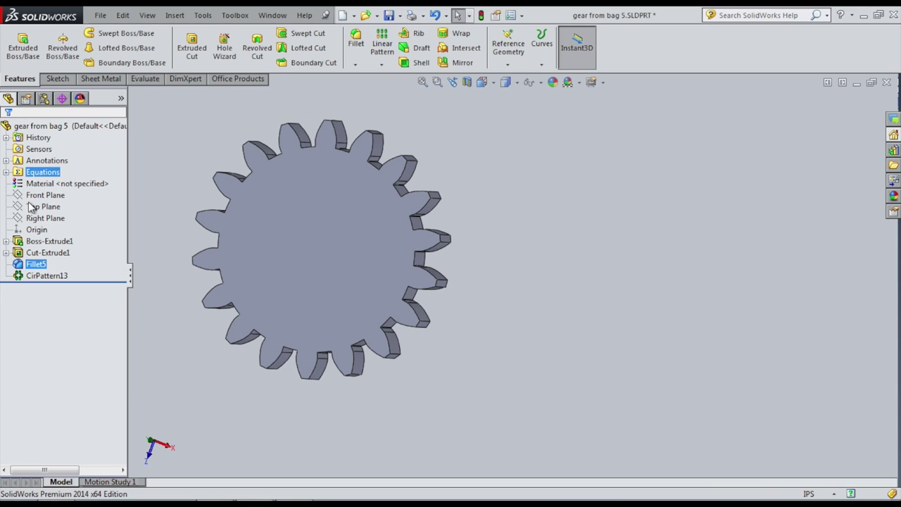
- Rebuild the gear part and inspect the filleted roots between the teeth up close
{"action": "left_click", "coordinate": [481, 17]}
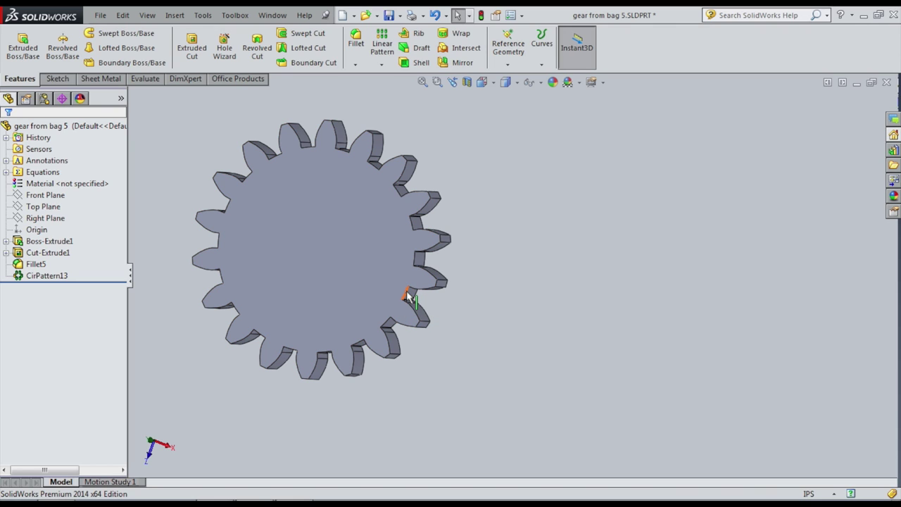
{"action": "scroll", "coordinate": [411, 296], "scroll_direction": "down", "scroll_amount": 8}
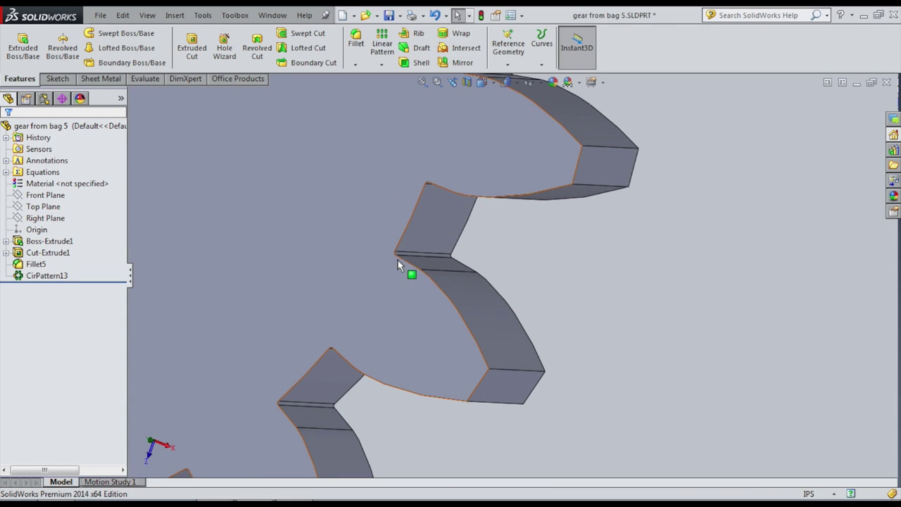
{"action": "scroll", "coordinate": [399, 268], "scroll_direction": "up", "scroll_amount": 10}
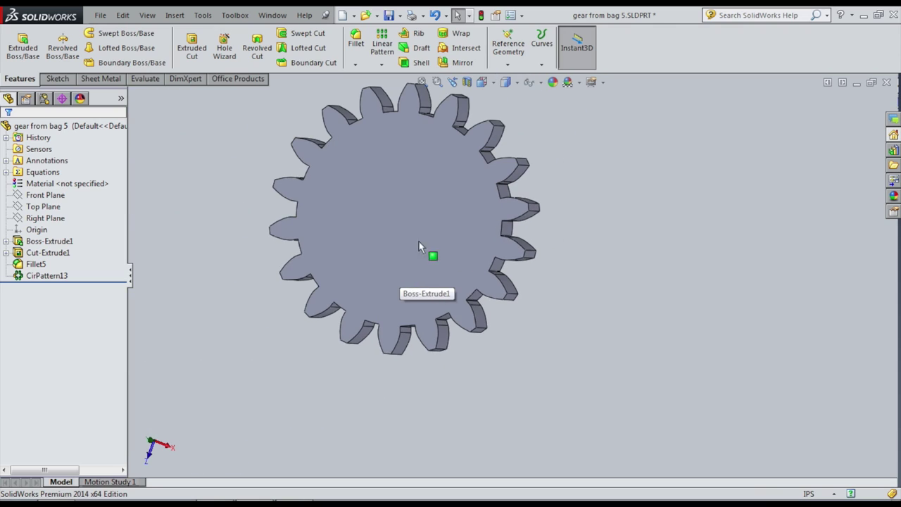
{"action": "mouse_move", "coordinate": [404, 235]}
{"action": "middle_mouse_down"}
{"action": "mouse_move", "coordinate": [418, 237]}
{"action": "mouse_move", "coordinate": [412, 226]}
{"action": "middle_mouse_up"}
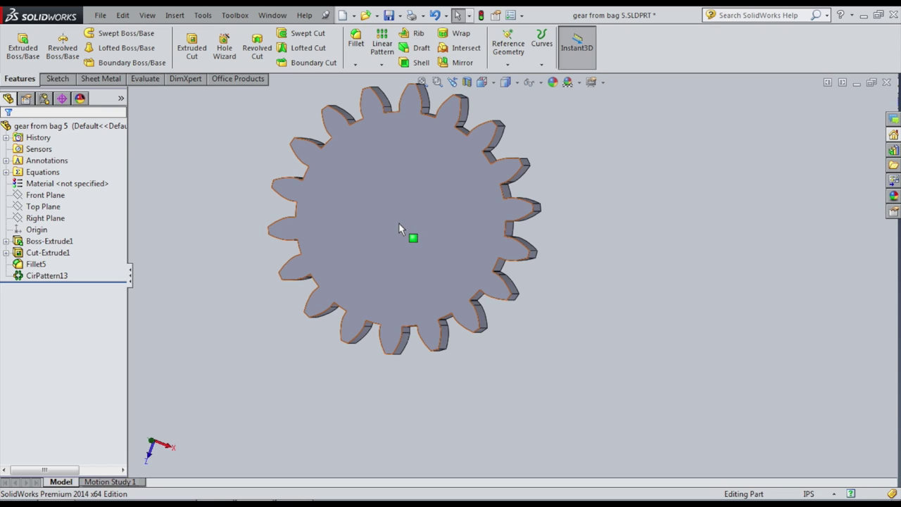
- Switch to CorelDRAW and import gear.jpg at its original size into the page's upper-left corner
{"action": "left_click", "coordinate": [248, 446]}
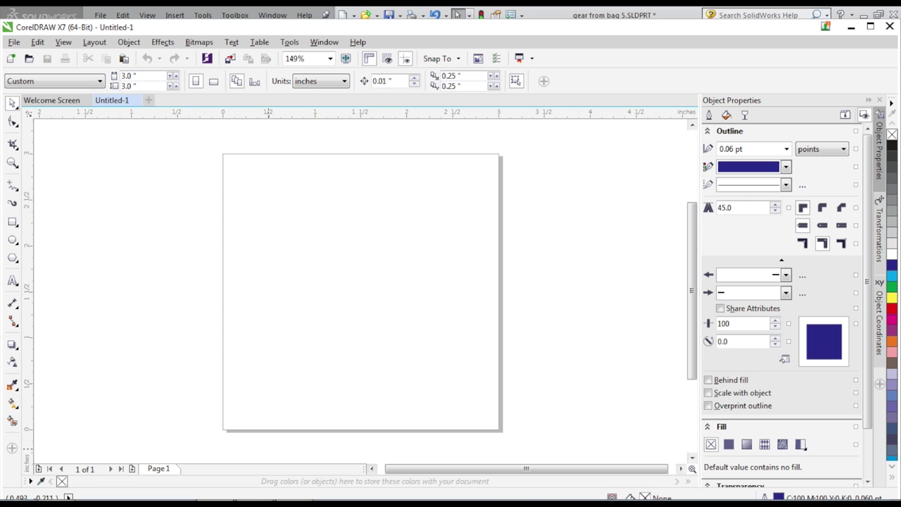
{"action": "left_click", "coordinate": [13, 41]}
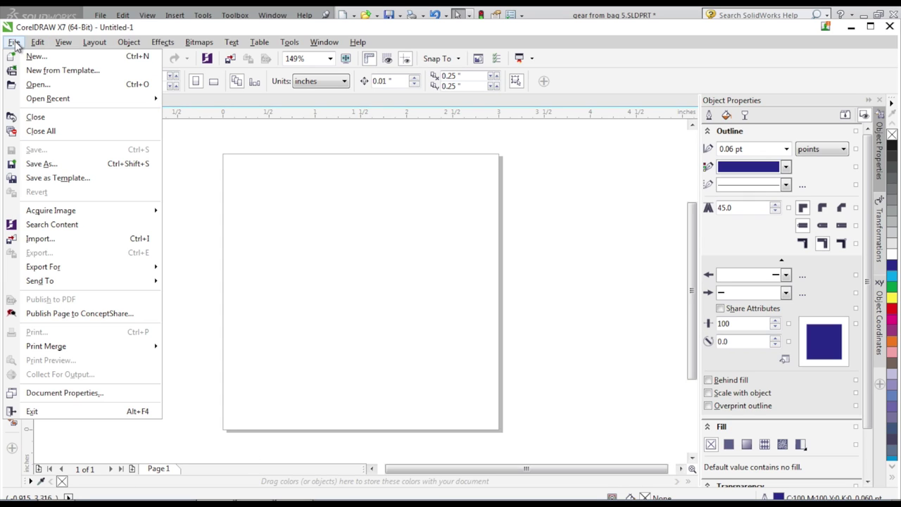
{"action": "left_click", "coordinate": [74, 240]}
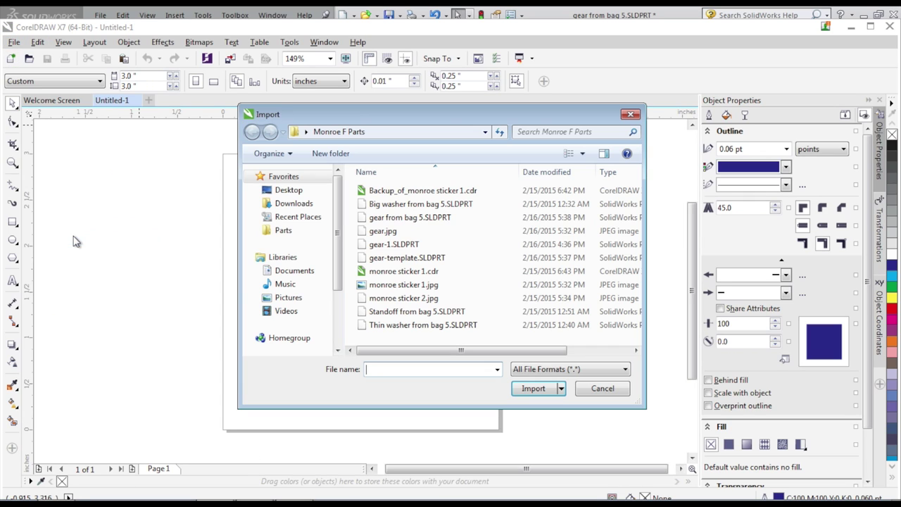
{"action": "left_click", "coordinate": [384, 232]}
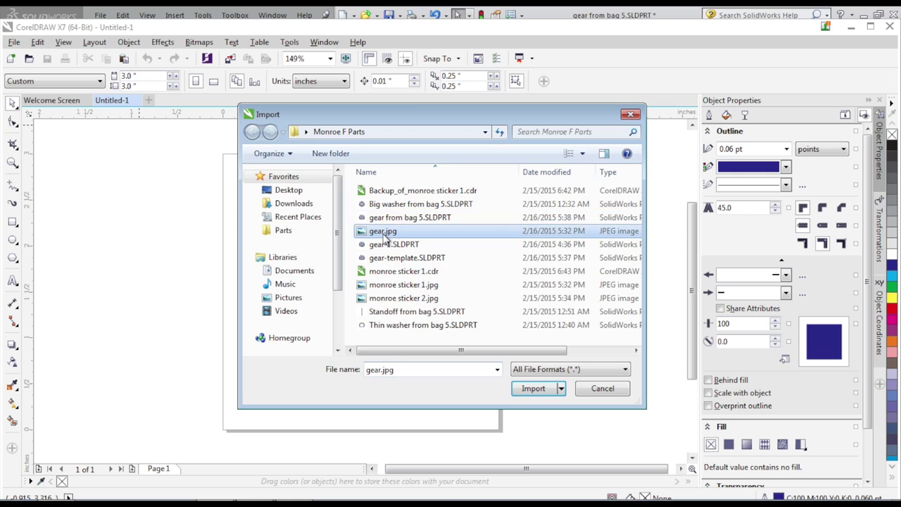
{"action": "left_click", "coordinate": [533, 389]}
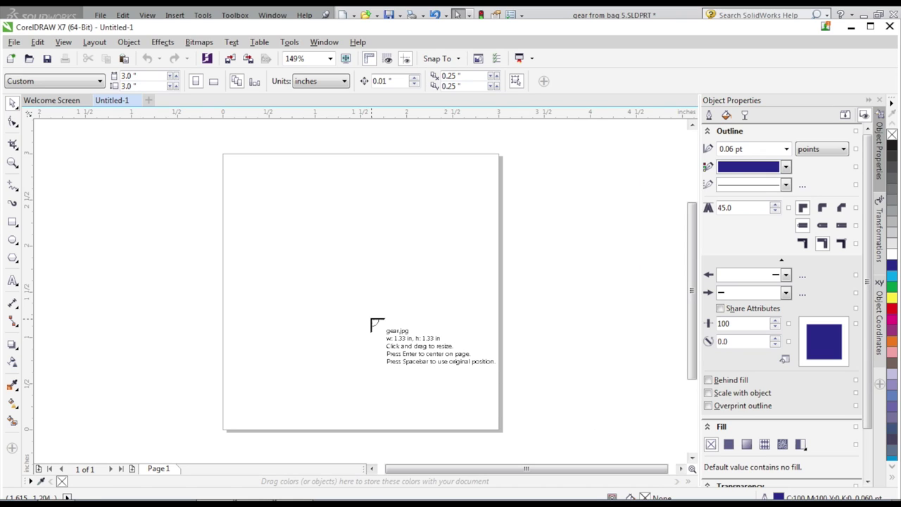
{"action": "left_click", "coordinate": [222, 156]}
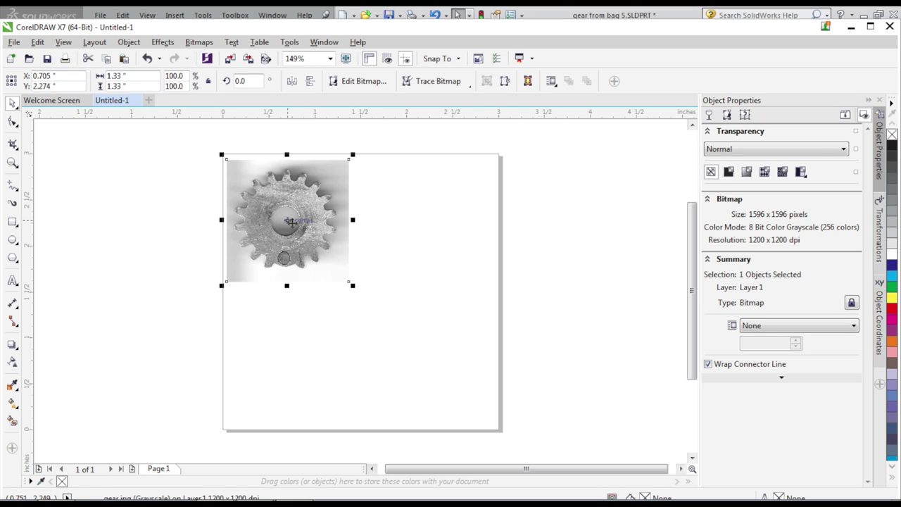
- Draw a circle about 0.274 in in diameter and move it over the centre hole of the scanned gear
{"action": "scroll", "coordinate": [286, 193], "scroll_direction": "up", "scroll_amount": 6}
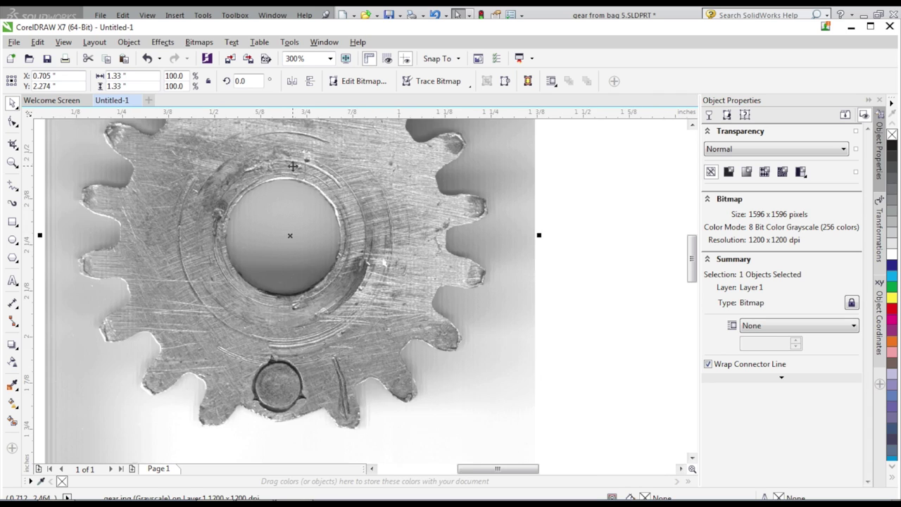
{"action": "scroll", "coordinate": [291, 168], "scroll_direction": "down", "scroll_amount": 2}
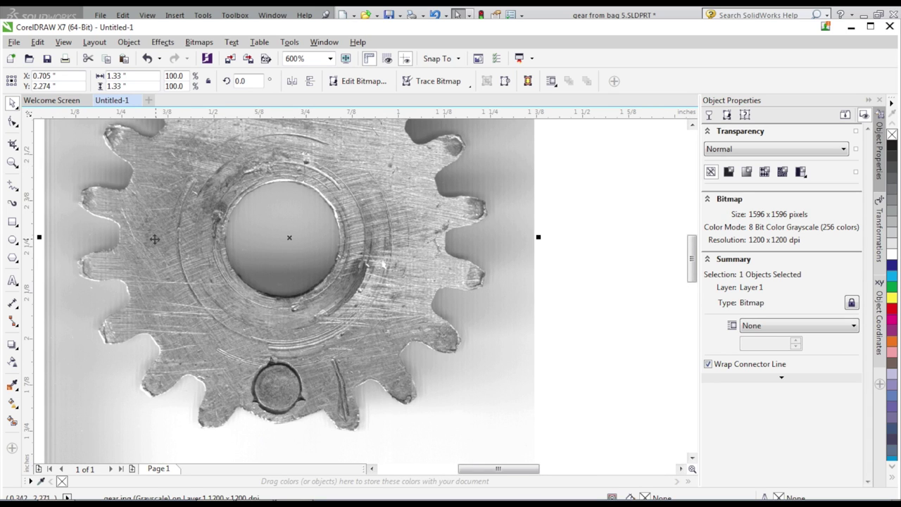
{"action": "left_click", "coordinate": [12, 240]}
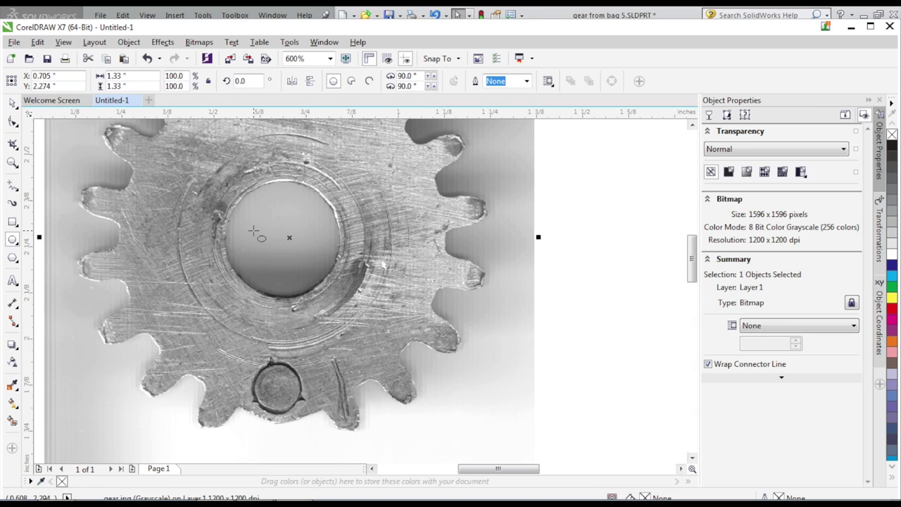
{"action": "left_click_drag", "start_coordinate": [272, 240], "coordinate": [380, 257]}
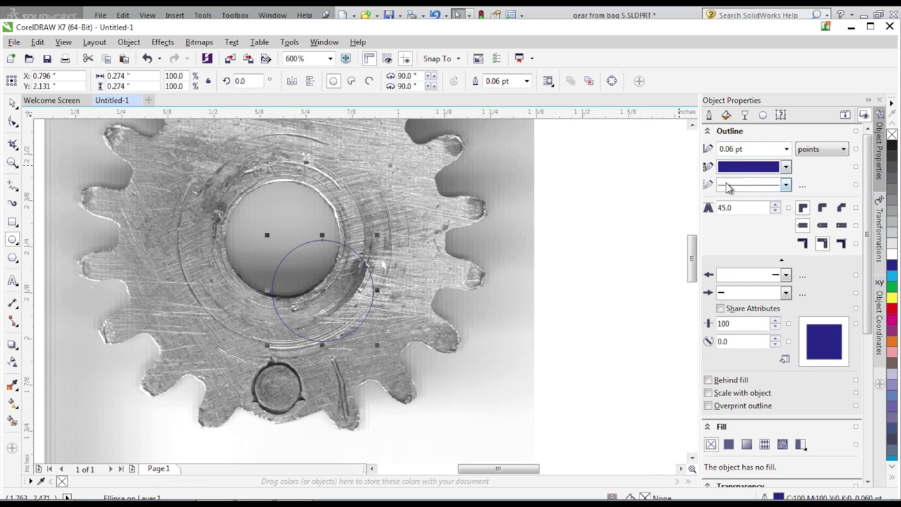
{"action": "left_click", "coordinate": [12, 103]}
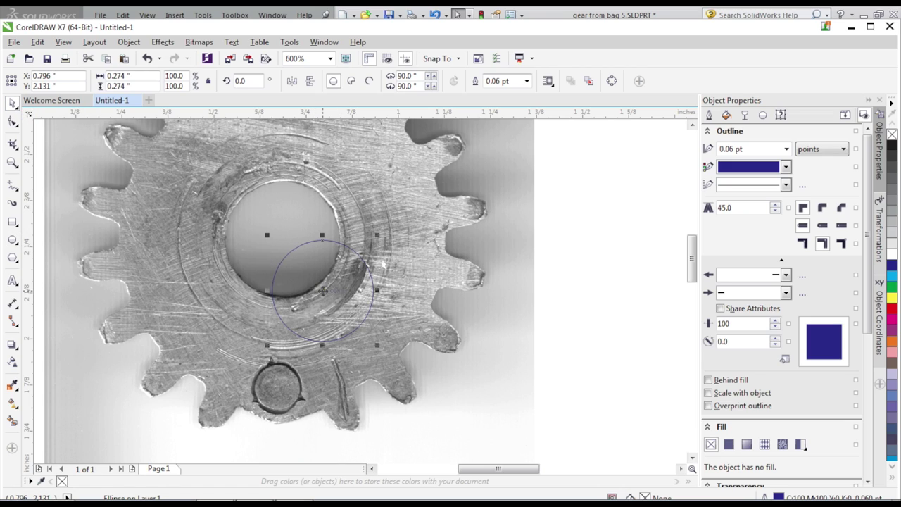
{"action": "left_click_drag", "start_coordinate": [322, 290], "coordinate": [278, 233]}
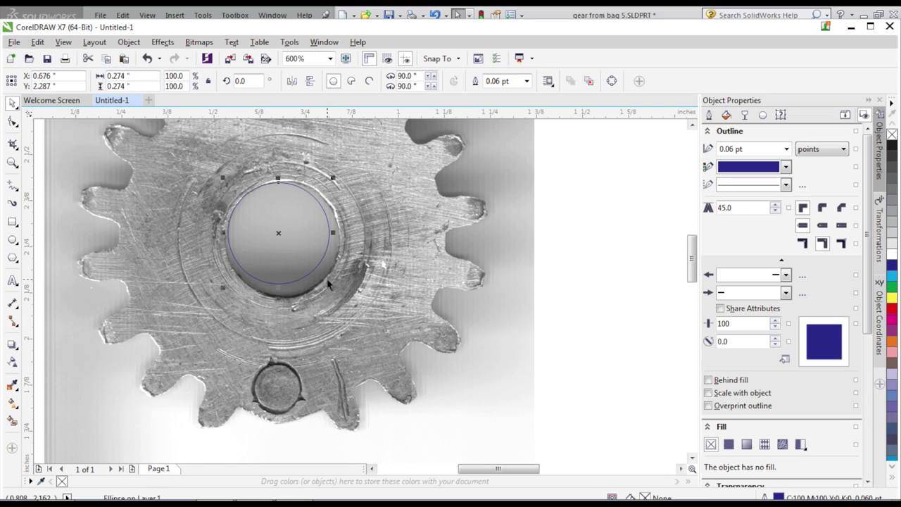
- Resize the circle to about 0.313 in in diameter so it fits the edge of the gear's centre hole
{"action": "left_click_drag", "start_coordinate": [333, 289], "coordinate": [344, 303]}
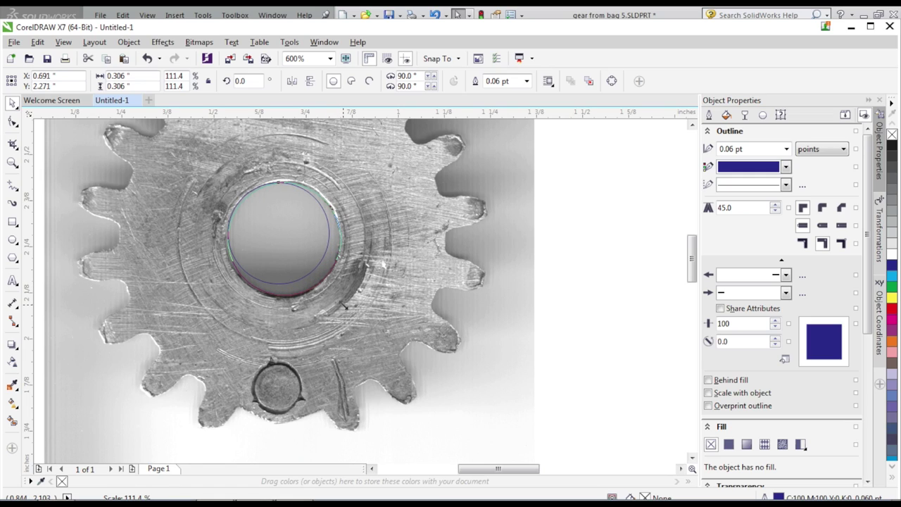
{"action": "left_click_drag", "start_coordinate": [345, 304], "coordinate": [345, 310]}
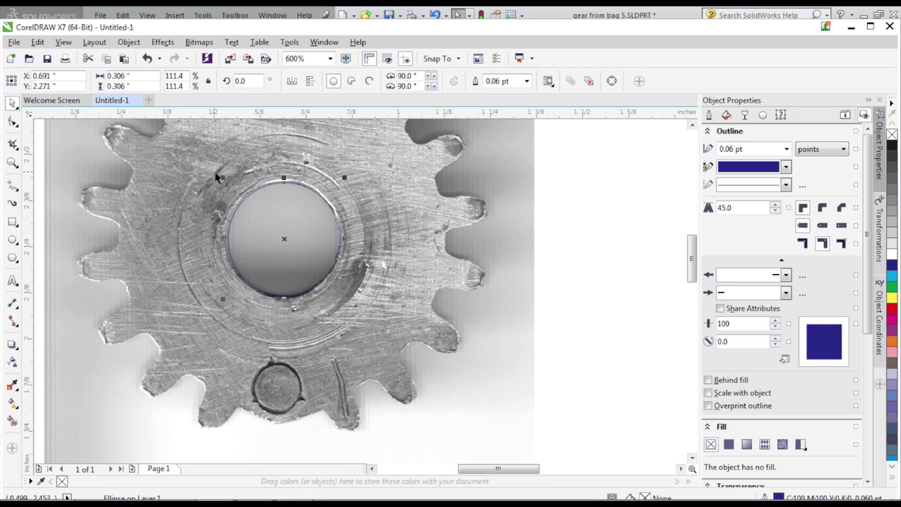
{"action": "left_click_drag", "start_coordinate": [223, 178], "coordinate": [218, 176]}
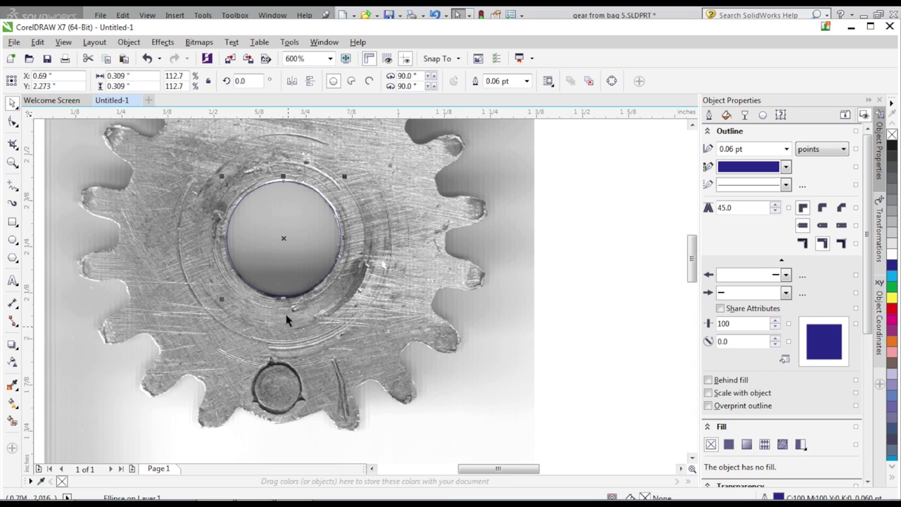
{"action": "scroll", "coordinate": [277, 209], "scroll_direction": "up", "scroll_amount": 1}
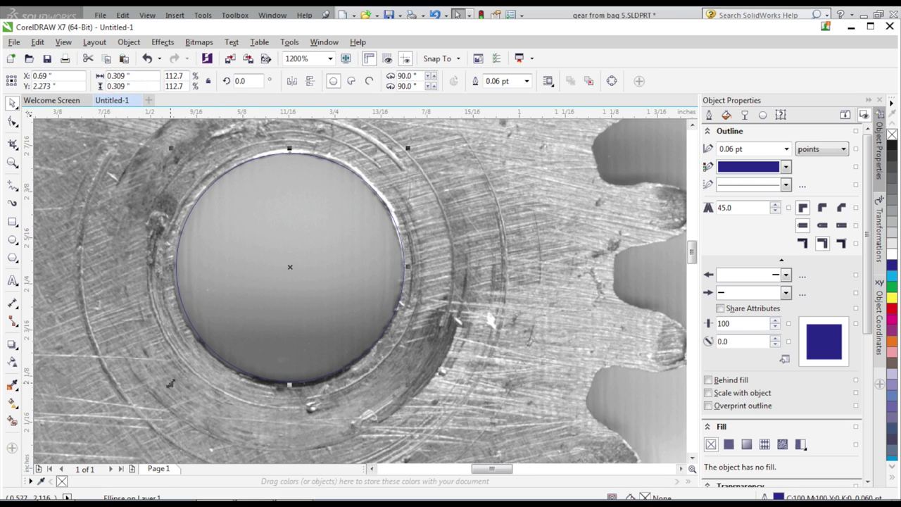
{"action": "left_click_drag", "start_coordinate": [171, 385], "coordinate": [166, 391]}
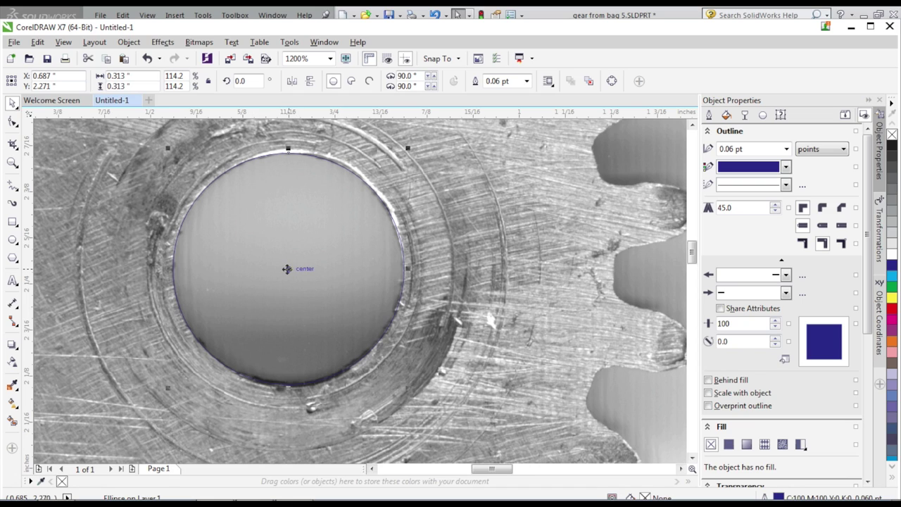
{"action": "scroll", "coordinate": [287, 269], "scroll_direction": "down", "scroll_amount": 2}
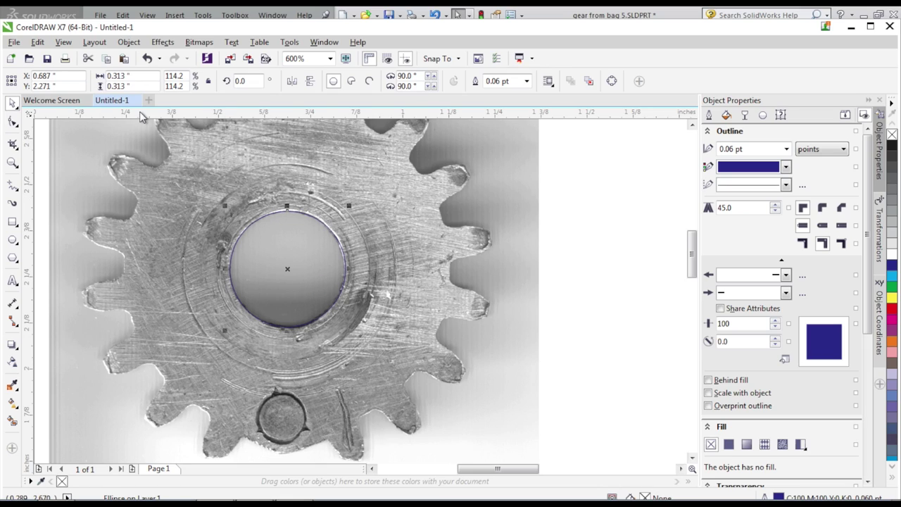
- Set the selected circle's width and height to 0.888 in to outline the gear's root diameter
{"action": "mouse_move", "coordinate": [133, 76]}
{"action": "left_mouse_down"}
{"action": "mouse_move", "coordinate": [103, 76]}
{"action": "mouse_move", "coordinate": [137, 76]}
{"action": "left_mouse_up"}
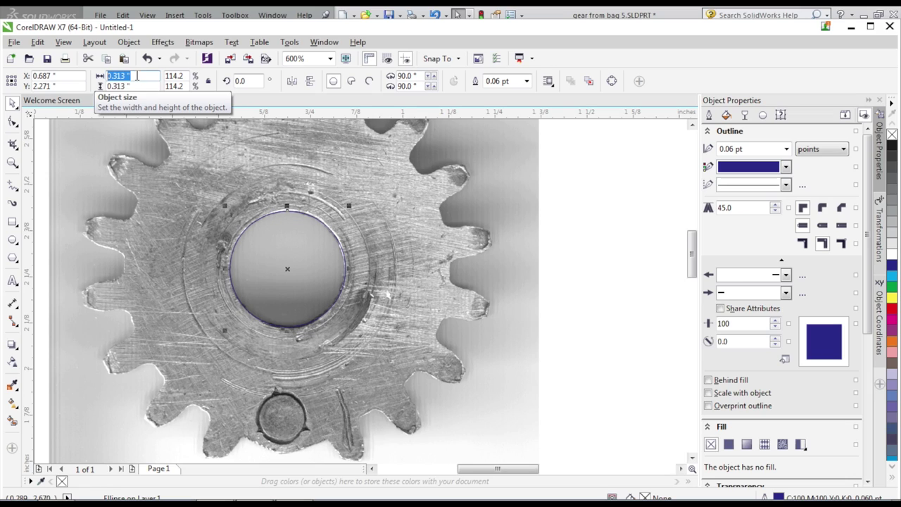
{"action": "type", "text": "0."}
{"action": "key", "text": "Tab"}
{"action": "type", "text": "0.888"}
{"action": "key", "text": "Return"}
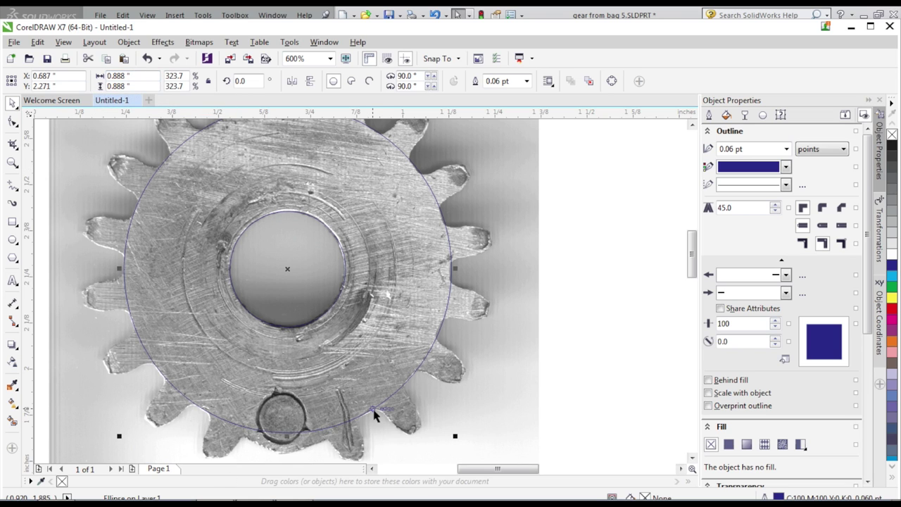
- Examine up close how the 0.888 in circle follows the tooth roots around the scanned gear, and remove the circle
{"action": "scroll", "coordinate": [370, 419], "scroll_direction": "up", "scroll_amount": 4}
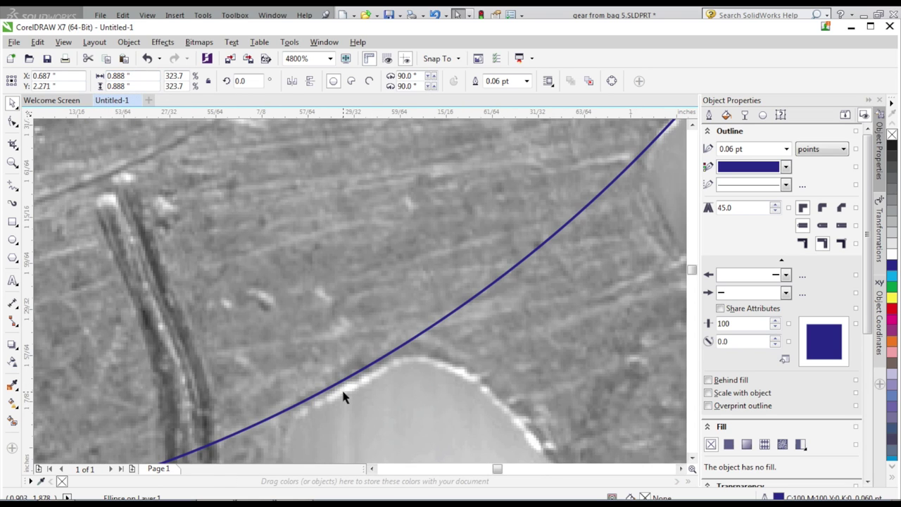
{"action": "scroll", "coordinate": [337, 387], "scroll_direction": "down", "scroll_amount": 7}
{"action": "scroll", "coordinate": [332, 380], "scroll_direction": "up", "scroll_amount": 6}
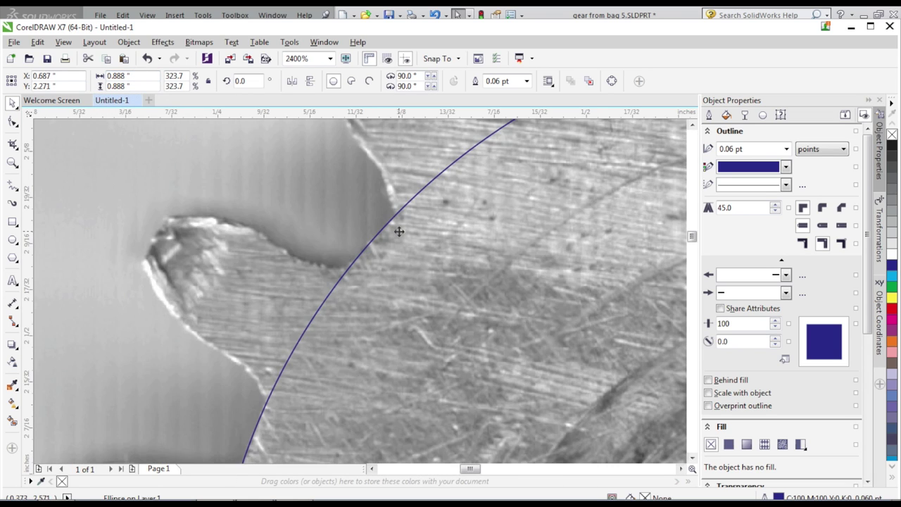
{"action": "scroll", "coordinate": [356, 244], "scroll_direction": "down", "scroll_amount": 6}
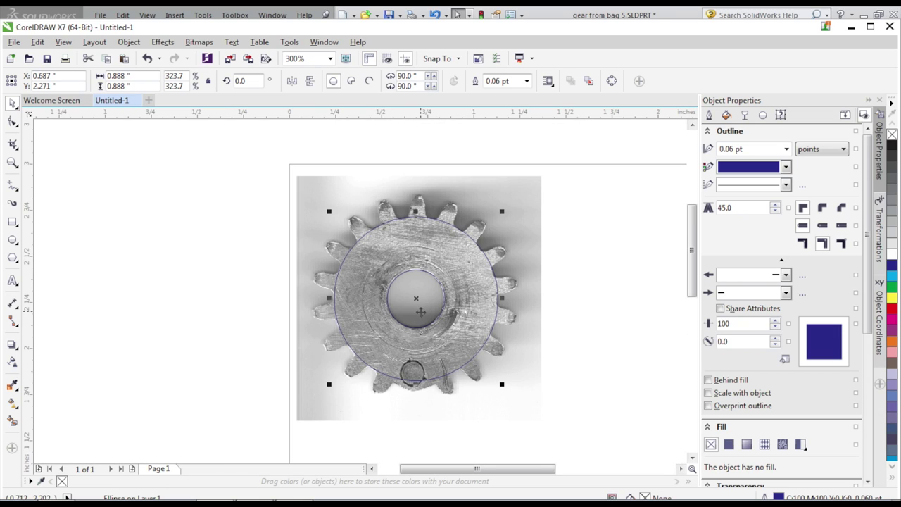
{"action": "scroll", "coordinate": [444, 332], "scroll_direction": "up", "scroll_amount": 2}
{"action": "scroll", "coordinate": [486, 335], "scroll_direction": "up", "scroll_amount": 1}
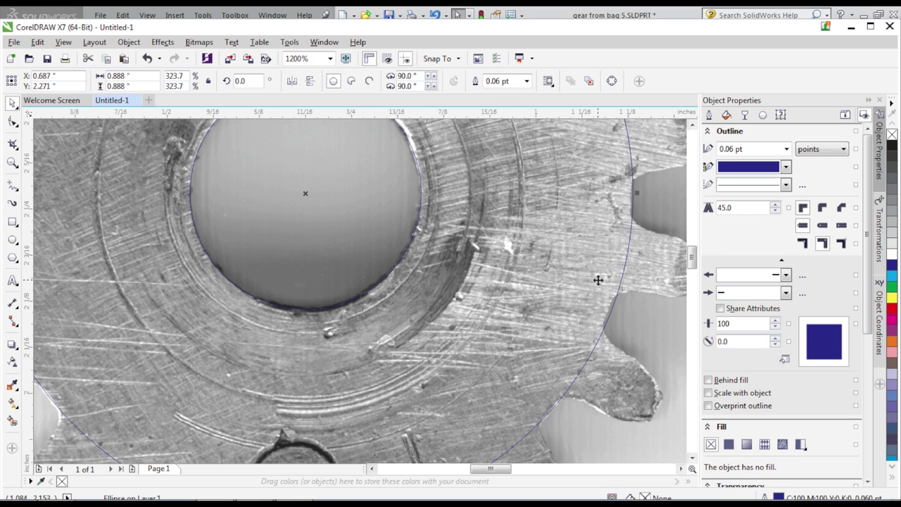
{"action": "scroll", "coordinate": [597, 277], "scroll_direction": "down", "scroll_amount": 1}
{"action": "scroll", "coordinate": [578, 149], "scroll_direction": "up", "scroll_amount": 1}
{"action": "scroll", "coordinate": [577, 147], "scroll_direction": "down", "scroll_amount": 1}
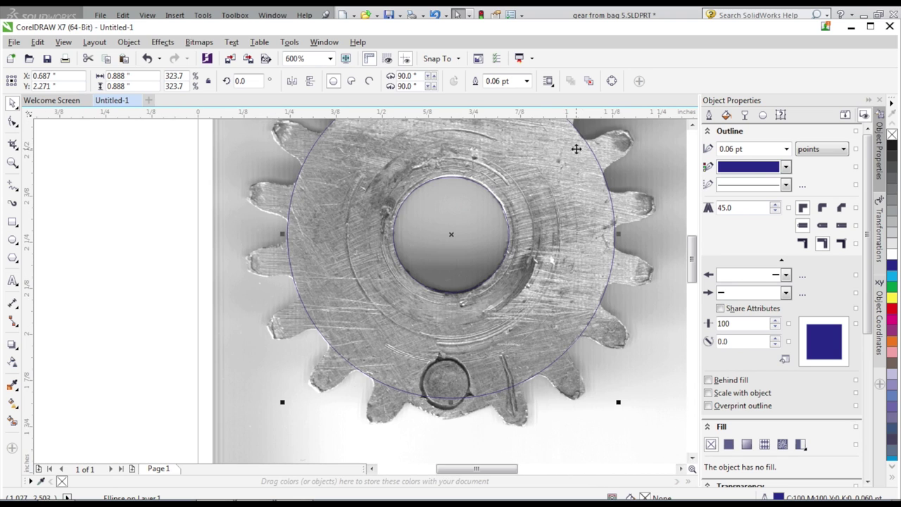
{"action": "scroll", "coordinate": [574, 131], "scroll_direction": "up", "scroll_amount": 1}
{"action": "scroll", "coordinate": [574, 130], "scroll_direction": "down", "scroll_amount": 1}
{"action": "scroll", "coordinate": [310, 287], "scroll_direction": "up", "scroll_amount": 1}
{"action": "scroll", "coordinate": [298, 288], "scroll_direction": "up", "scroll_amount": 2}
{"action": "scroll", "coordinate": [279, 280], "scroll_direction": "down", "scroll_amount": 1}
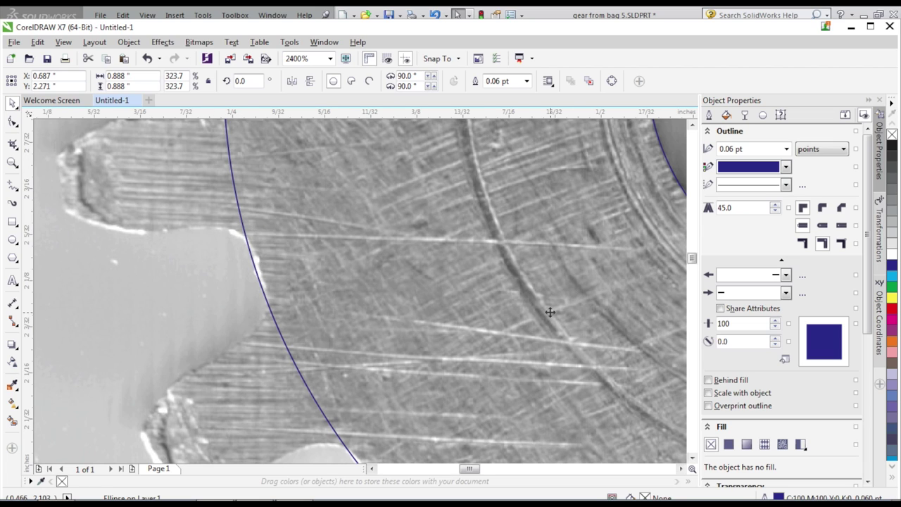
{"action": "scroll", "coordinate": [549, 312], "scroll_direction": "down", "scroll_amount": 1}
{"action": "scroll", "coordinate": [549, 312], "scroll_direction": "down", "scroll_amount": 2}
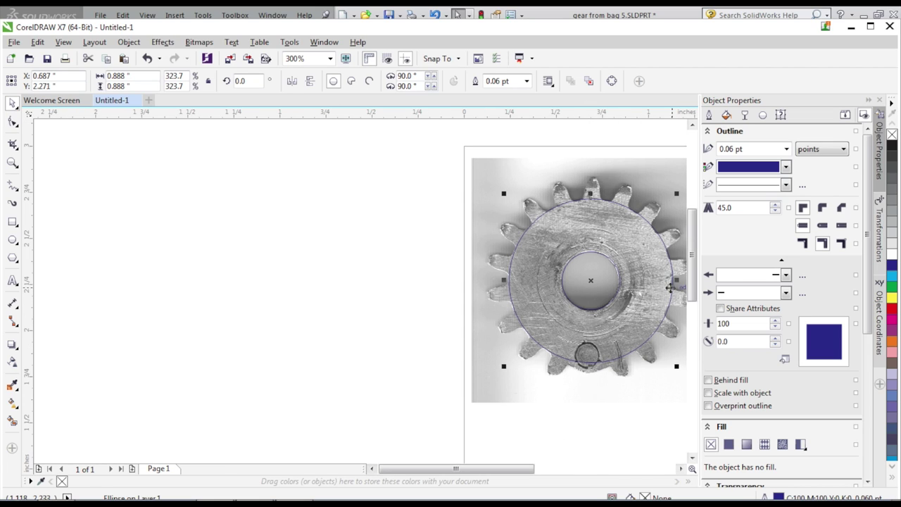
{"action": "scroll", "coordinate": [652, 284], "scroll_direction": "up", "scroll_amount": 1}
{"action": "scroll", "coordinate": [665, 291], "scroll_direction": "down", "scroll_amount": 1}
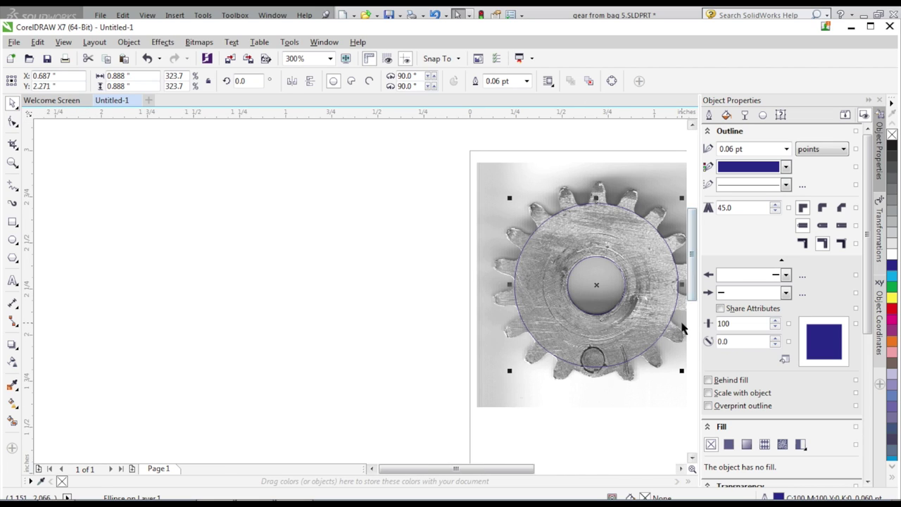
{"action": "scroll", "coordinate": [665, 328], "scroll_direction": "up", "scroll_amount": 1}
{"action": "mouse_move", "coordinate": [488, 469]}
{"action": "left_mouse_down"}
{"action": "mouse_move", "coordinate": [514, 471]}
{"action": "mouse_move", "coordinate": [498, 473]}
{"action": "left_mouse_up"}
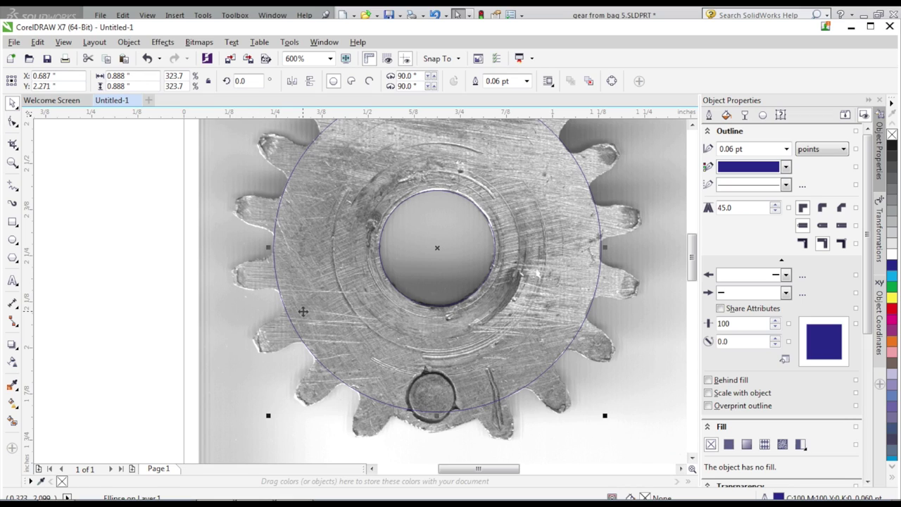
{"action": "key", "text": "Escape"}
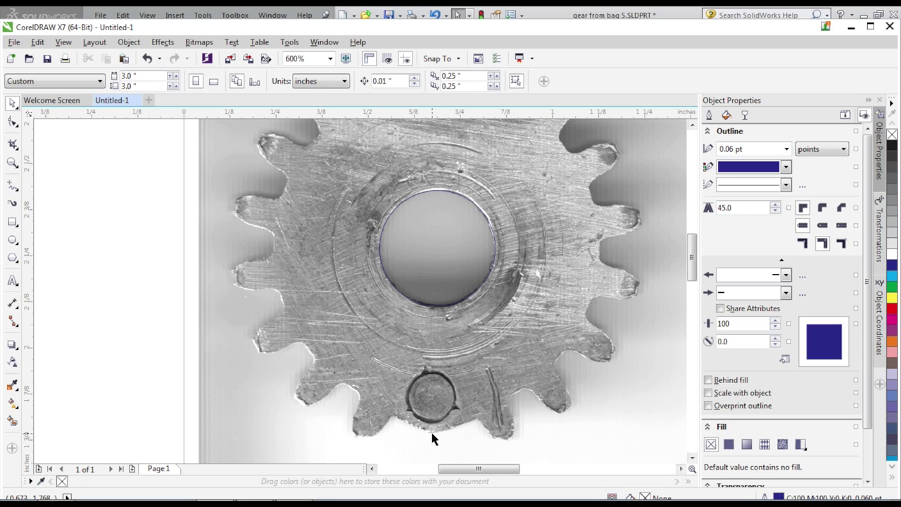
- Draw a circle about 0.637 in in diameter and place it below the worn tooth at the gear's lower edge
{"action": "left_click_drag", "start_coordinate": [690, 258], "coordinate": [690, 284]}
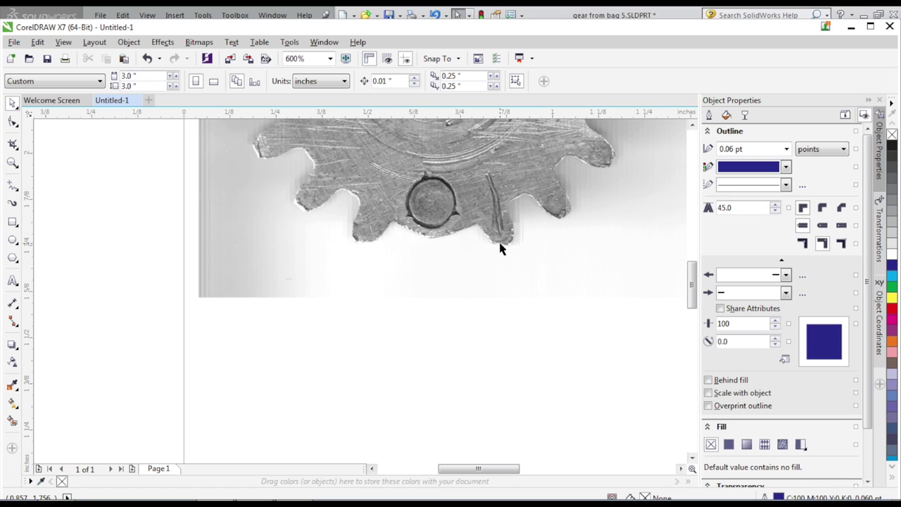
{"action": "left_click", "coordinate": [13, 240]}
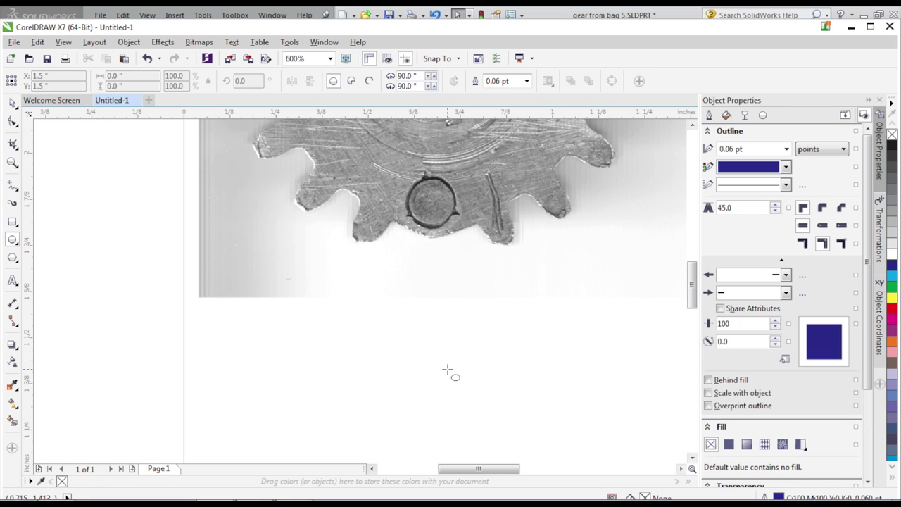
{"action": "left_click_drag", "start_coordinate": [448, 373], "coordinate": [214, 182]}
{"action": "key", "text": "super"}
{"action": "key", "text": "Escape"}
{"action": "left_click", "coordinate": [12, 102]}
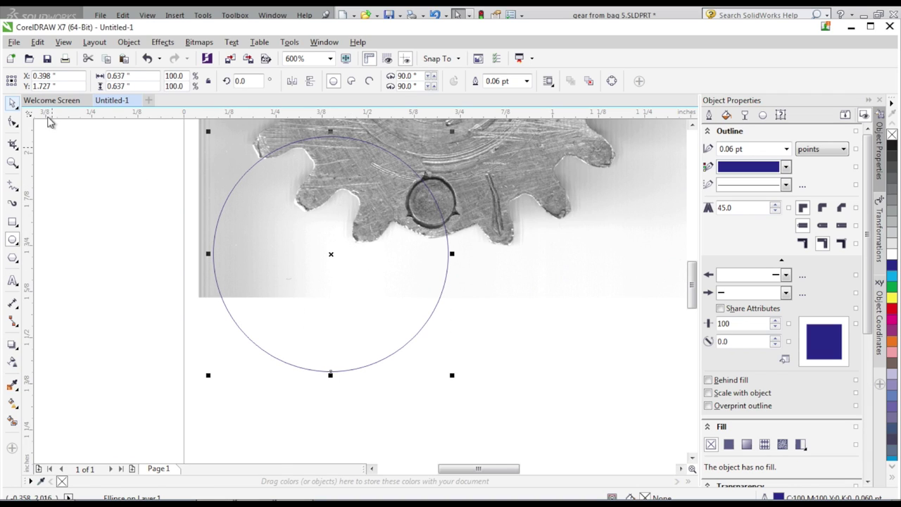
{"action": "left_click_drag", "start_coordinate": [330, 257], "coordinate": [427, 355]}
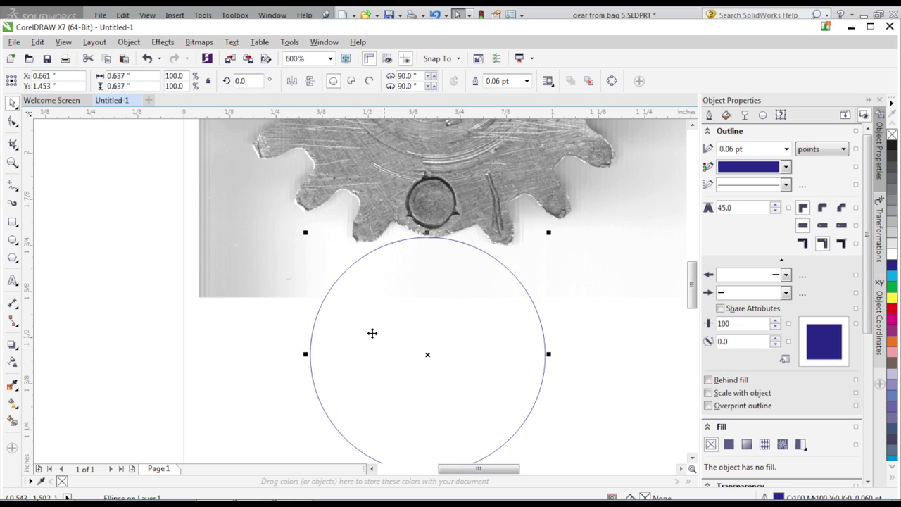
- Set the circle's width and height to 1 in and move it down, centred under the worn tooth
{"action": "double_click", "coordinate": [116, 76]}
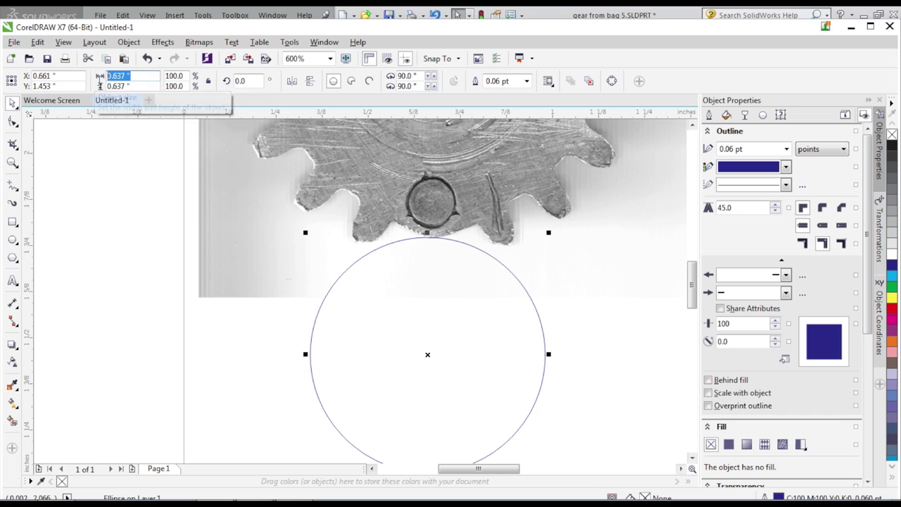
{"action": "type", "text": "1"}
{"action": "key", "text": "Tab"}
{"action": "type", "text": "1"}
{"action": "key", "text": "Return"}
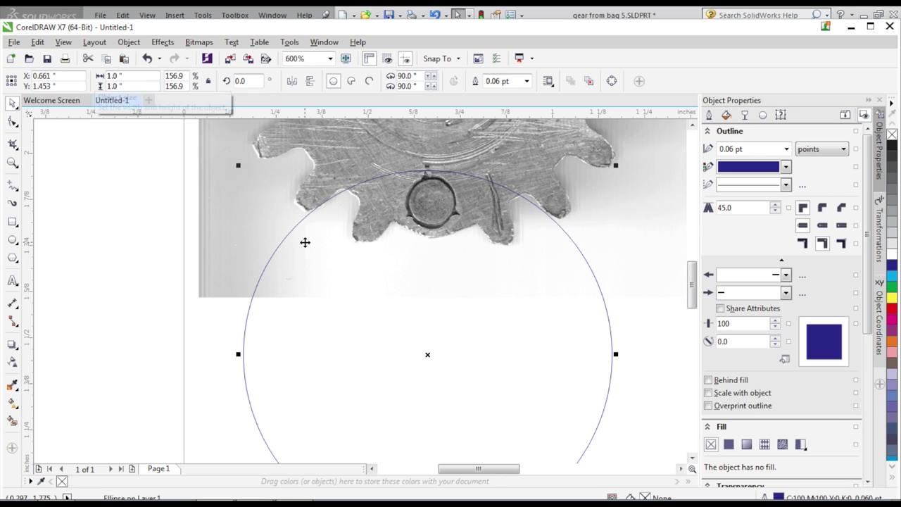
{"action": "left_click_drag", "start_coordinate": [427, 354], "coordinate": [426, 421]}
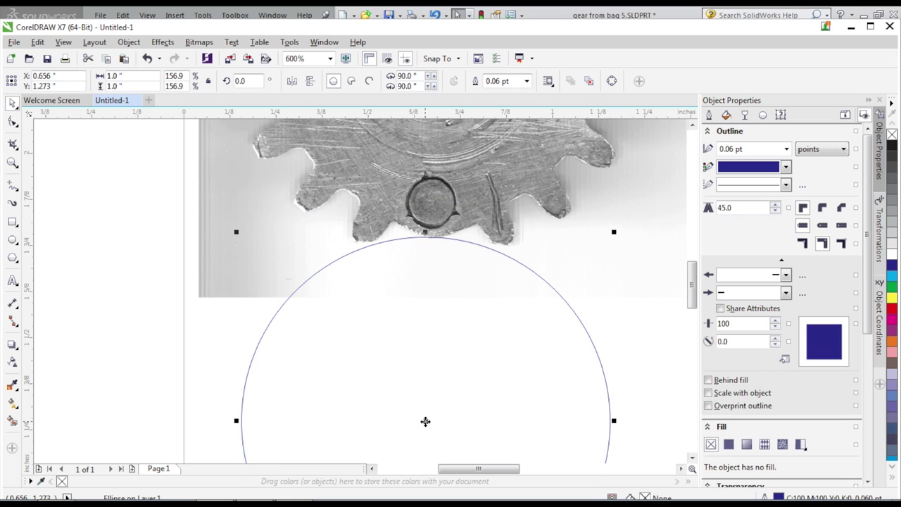
{"action": "left_click_drag", "start_coordinate": [425, 420], "coordinate": [432, 420]}
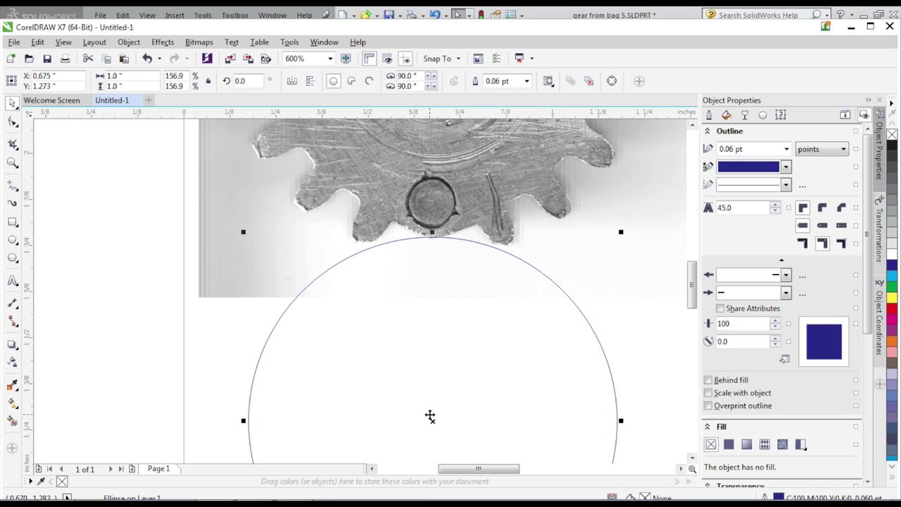
- Enlarge the circle to 1.5 in in width and height and move it down so its upper edge meets the worn tooth
{"action": "left_click", "coordinate": [118, 75]}
{"action": "left_click_drag", "start_coordinate": [120, 75], "coordinate": [114, 75]}
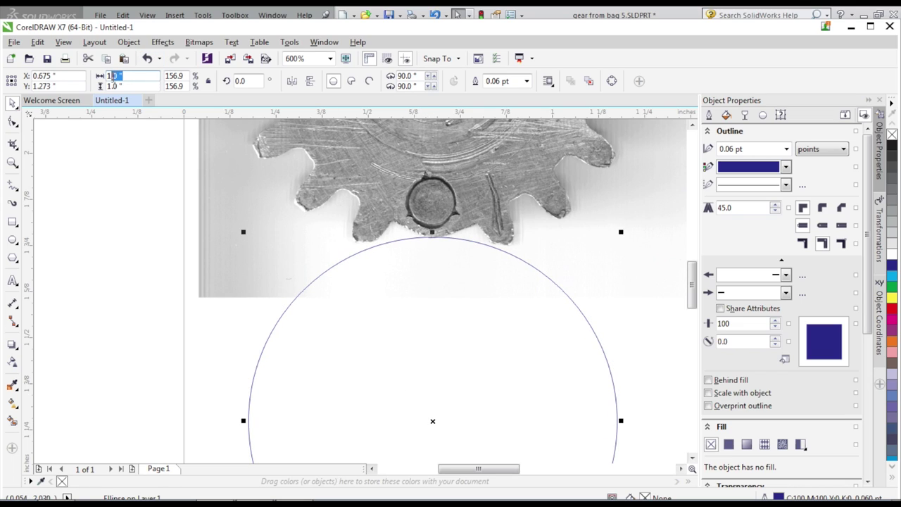
{"action": "type", "text": "5"}
{"action": "key", "text": "BackSpace"}
{"action": "type", "text": ".5"}
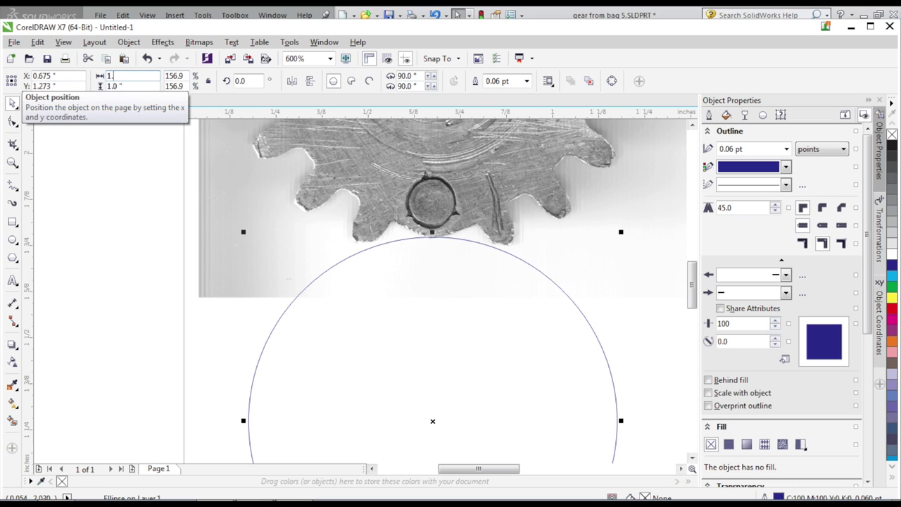
{"action": "type", "text": "1.5"}
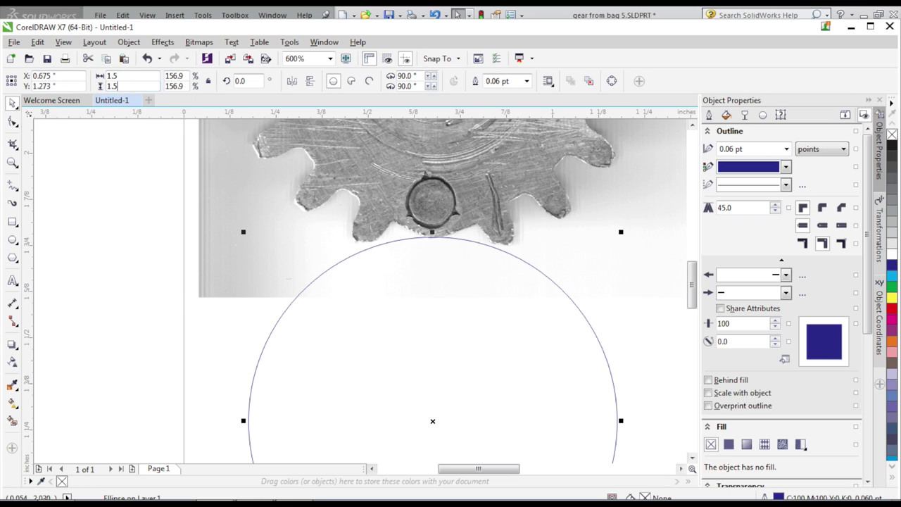
{"action": "key", "text": "Return"}
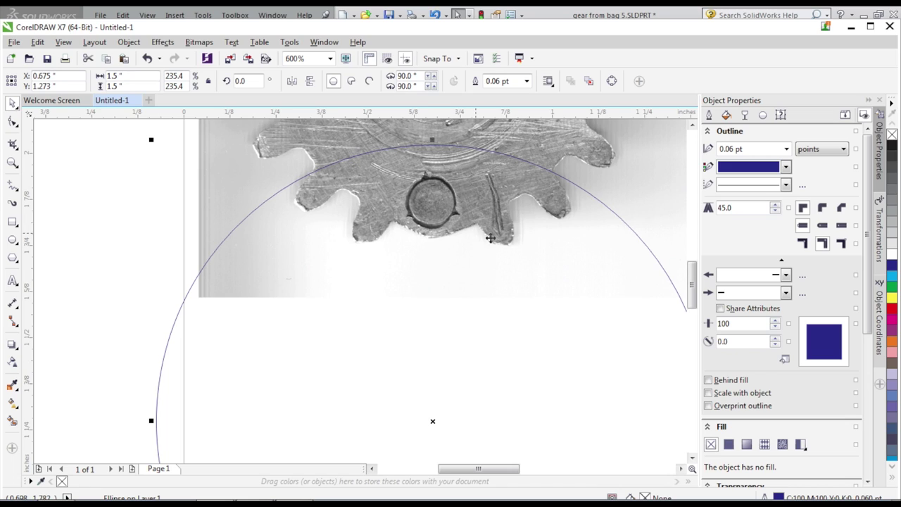
{"action": "mouse_move", "coordinate": [434, 422]}
{"action": "left_mouse_down"}
{"action": "mouse_move", "coordinate": [429, 499]}
{"action": "mouse_move", "coordinate": [439, 445]}
{"action": "left_mouse_up"}
{"action": "scroll", "coordinate": [449, 425], "scroll_direction": "down", "scroll_amount": 2}
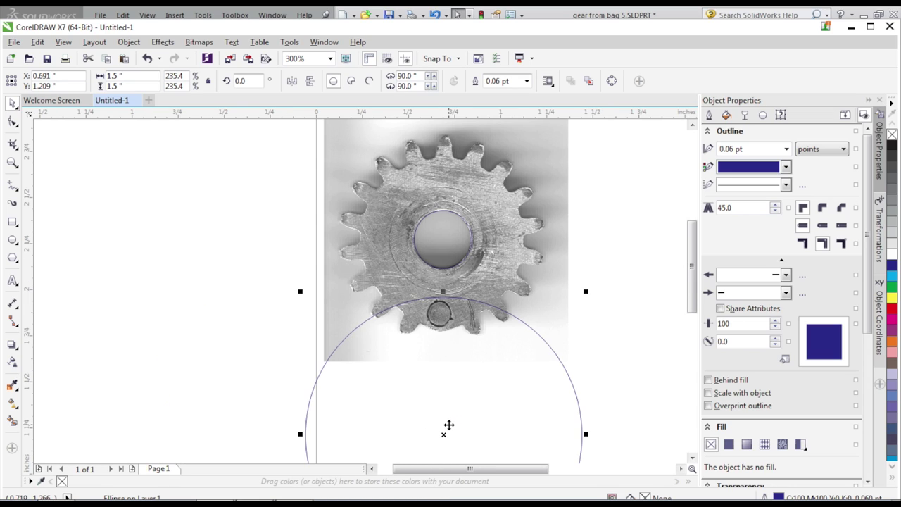
{"action": "left_click_drag", "start_coordinate": [692, 290], "coordinate": [690, 304]}
{"action": "left_click_drag", "start_coordinate": [441, 371], "coordinate": [441, 404]}
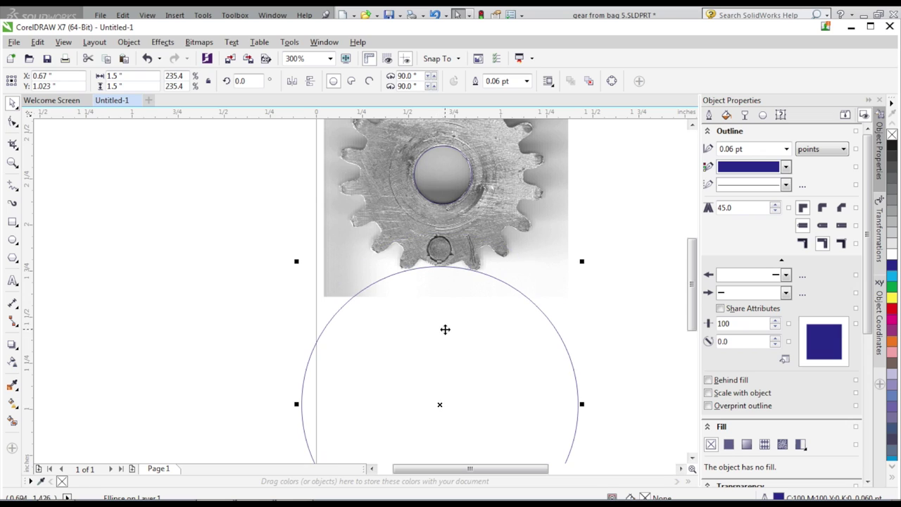
- Check the circle's contact with the worn tooth up close and shift the circle slightly so it just touches the tooth
{"action": "scroll", "coordinate": [449, 308], "scroll_direction": "up", "scroll_amount": 2}
{"action": "scroll", "coordinate": [432, 202], "scroll_direction": "up", "scroll_amount": 1}
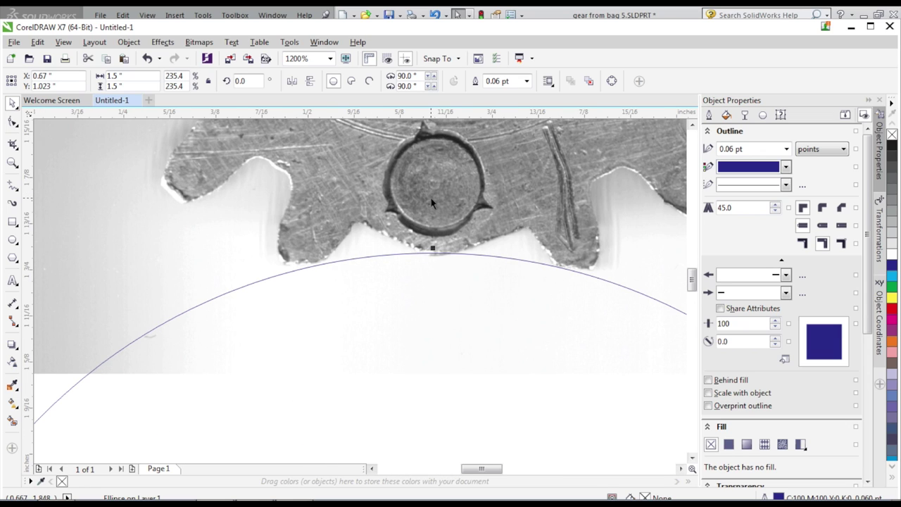
{"action": "scroll", "coordinate": [432, 203], "scroll_direction": "up", "scroll_amount": 1}
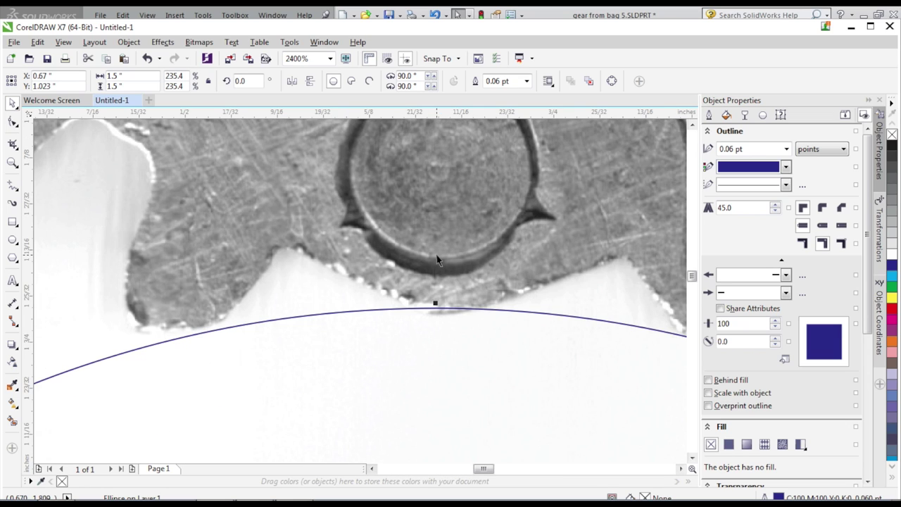
{"action": "scroll", "coordinate": [436, 255], "scroll_direction": "down", "scroll_amount": 3}
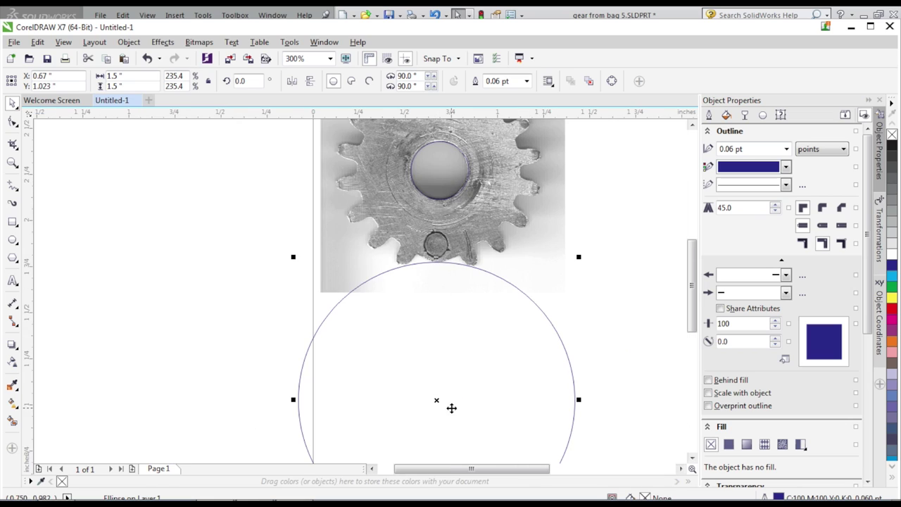
{"action": "left_click", "coordinate": [437, 401]}
{"action": "scroll", "coordinate": [438, 272], "scroll_direction": "up", "scroll_amount": 3}
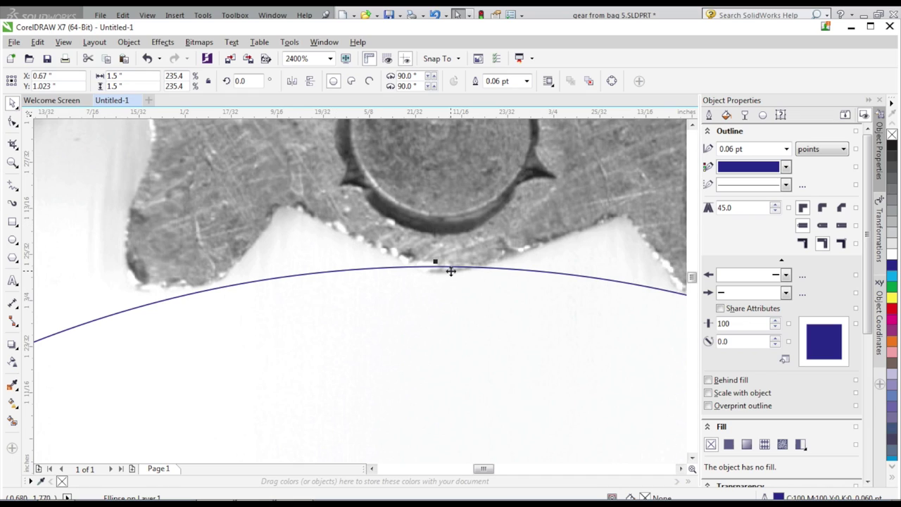
{"action": "left_click_drag", "start_coordinate": [465, 263], "coordinate": [468, 271]}
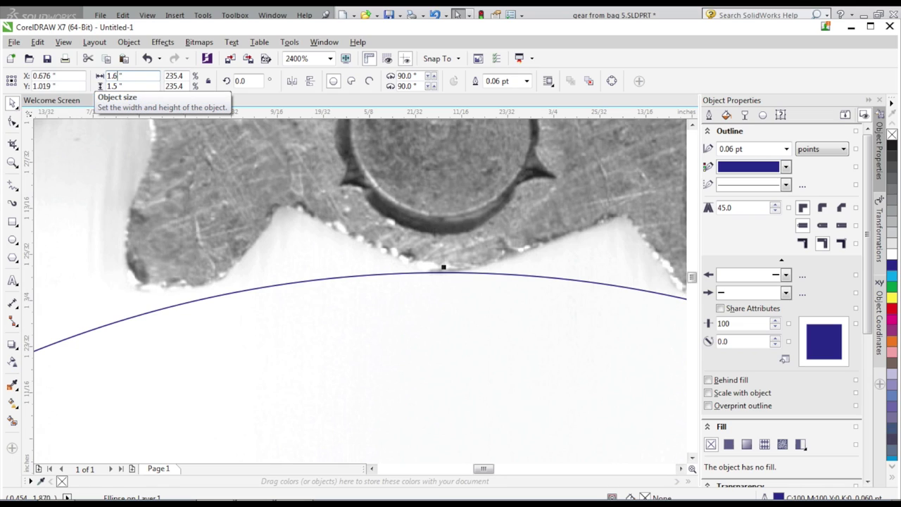
- Set the circle's width and height to 1.625 in and reposition its upper edge against the worn tooth and neighbouring teeth
{"action": "left_click", "coordinate": [112, 85]}
{"action": "type", "text": "1.625"}
{"action": "key", "text": "Return"}
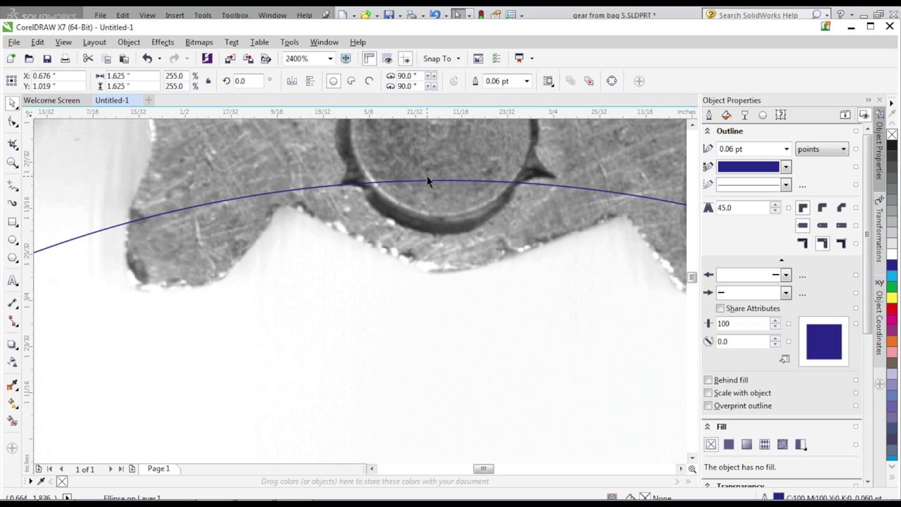
{"action": "left_click_drag", "start_coordinate": [427, 180], "coordinate": [442, 274]}
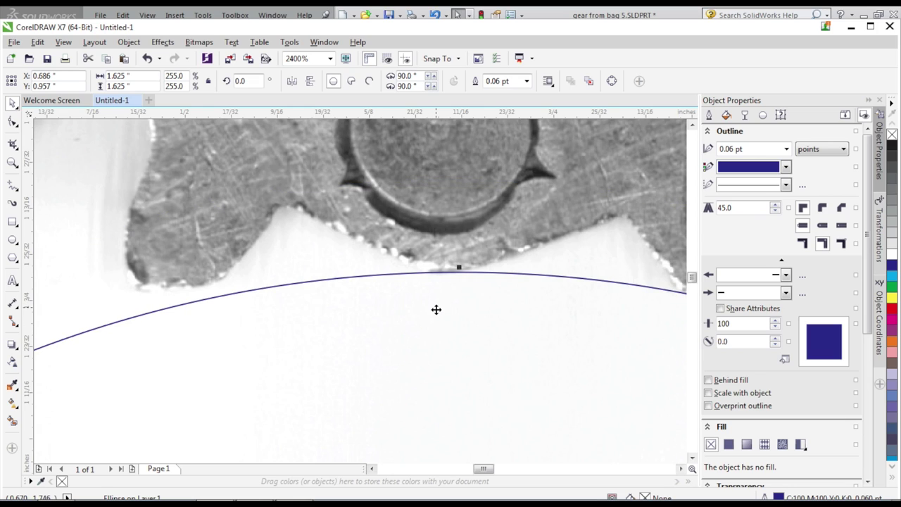
{"action": "left_click_drag", "start_coordinate": [482, 470], "coordinate": [484, 476]}
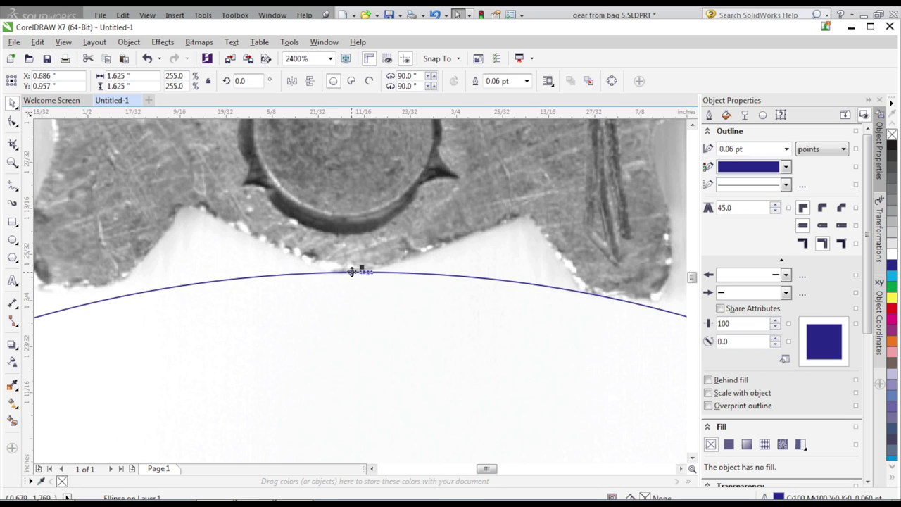
{"action": "left_click_drag", "start_coordinate": [352, 271], "coordinate": [320, 264]}
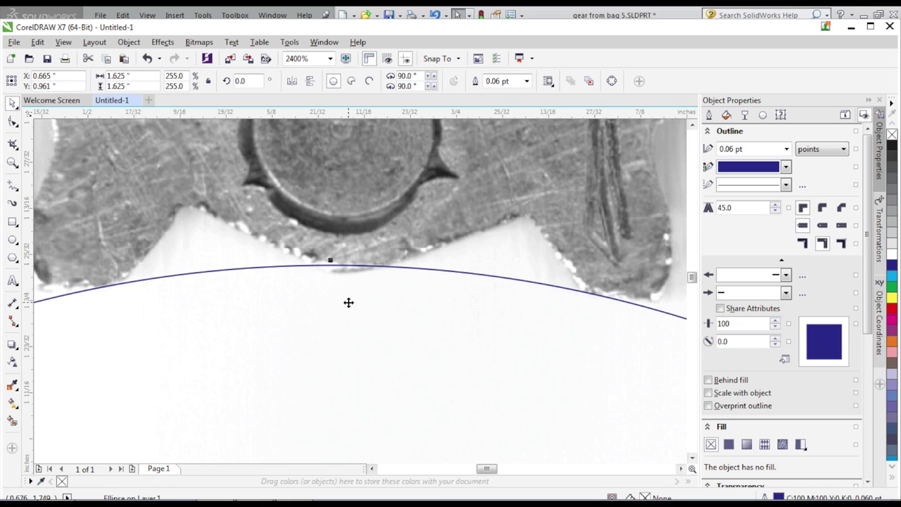
- Compare the 1.625 in circle's curve with the worn tooth and shift the circle slightly down so it just touches the tooth
{"action": "scroll", "coordinate": [361, 266], "scroll_direction": "down", "scroll_amount": 1}
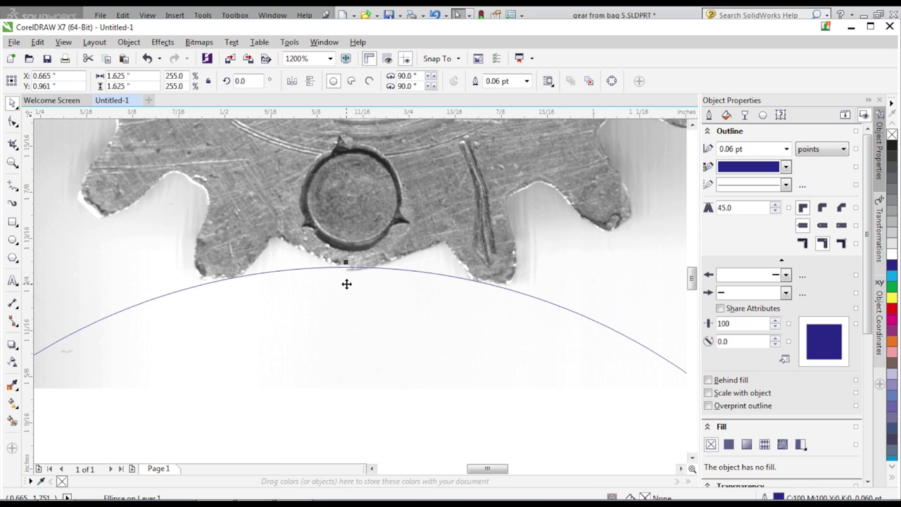
{"action": "scroll", "coordinate": [357, 278], "scroll_direction": "up", "scroll_amount": 1}
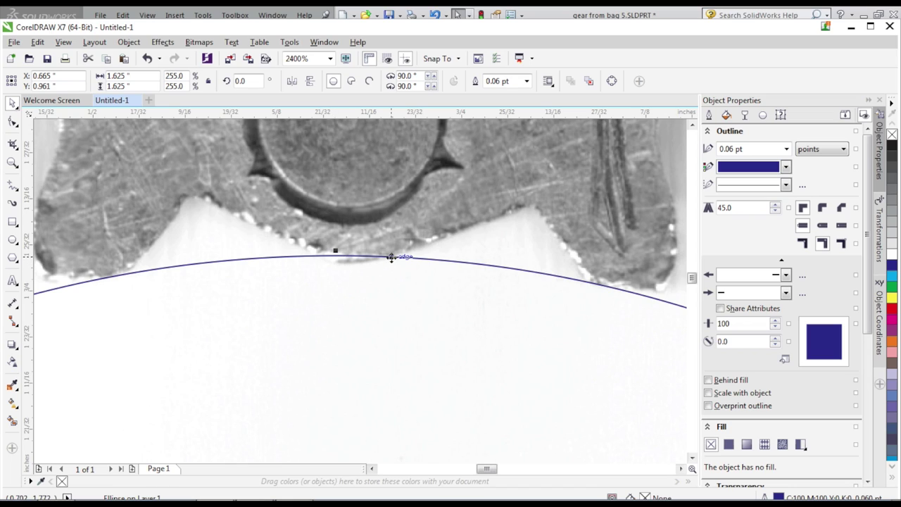
{"action": "left_click_drag", "start_coordinate": [354, 259], "coordinate": [356, 262]}
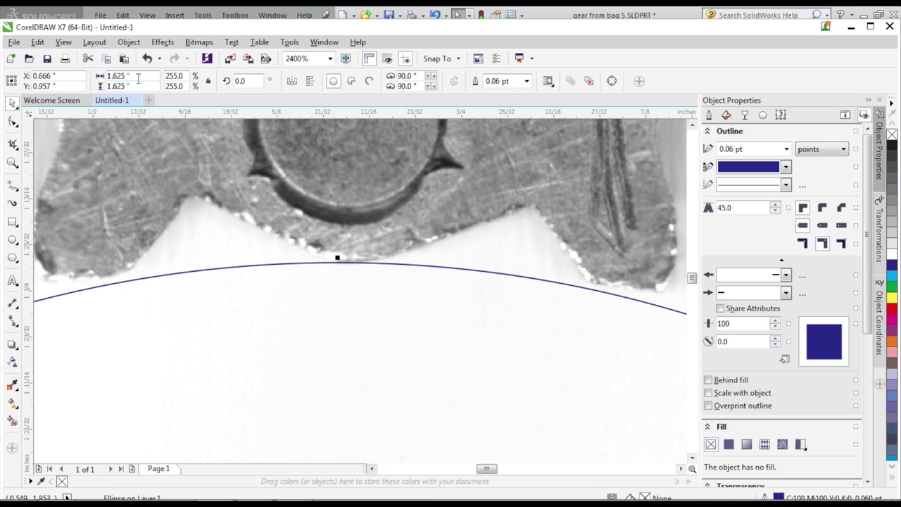
- Set the circle's width and height to 1.75 in and move it down until its upper edge meets the worn tooth
{"action": "left_click_drag", "start_coordinate": [126, 75], "coordinate": [114, 75]}
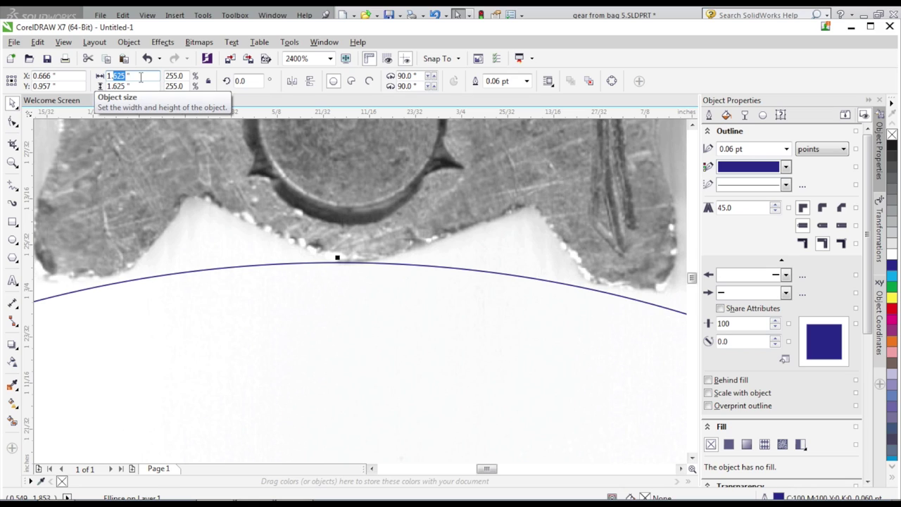
{"action": "left_click", "coordinate": [140, 78]}
{"action": "type", "text": "75"}
{"action": "key", "text": "Tab"}
{"action": "type", "text": "1.75"}
{"action": "key", "text": "Return"}
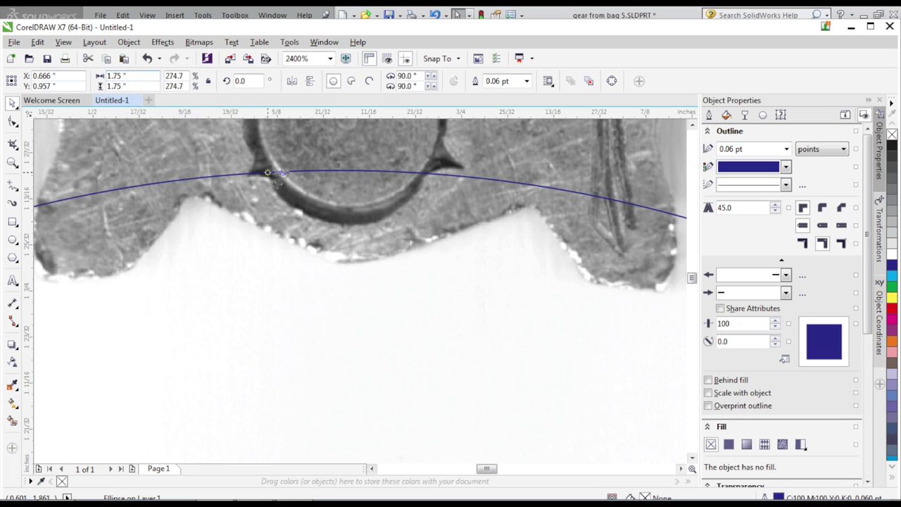
{"action": "left_click_drag", "start_coordinate": [342, 171], "coordinate": [308, 260]}
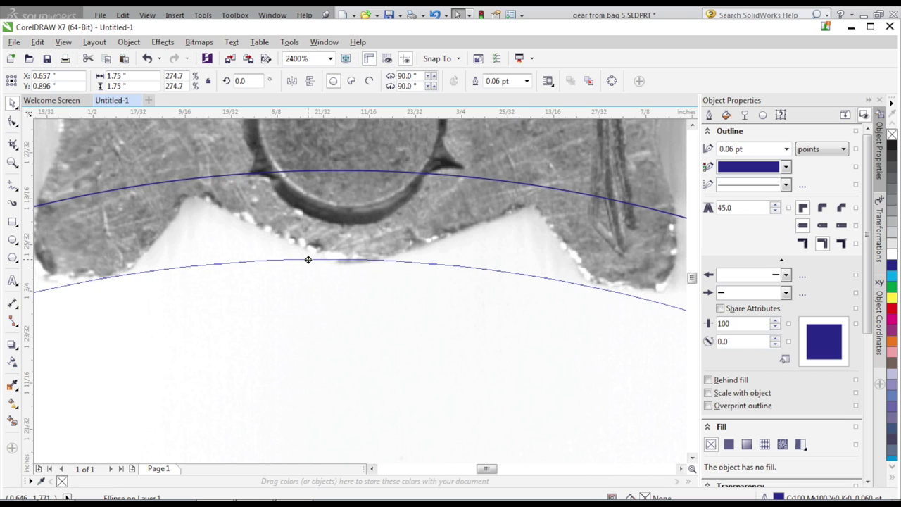
{"action": "left_click_drag", "start_coordinate": [308, 260], "coordinate": [307, 258]}
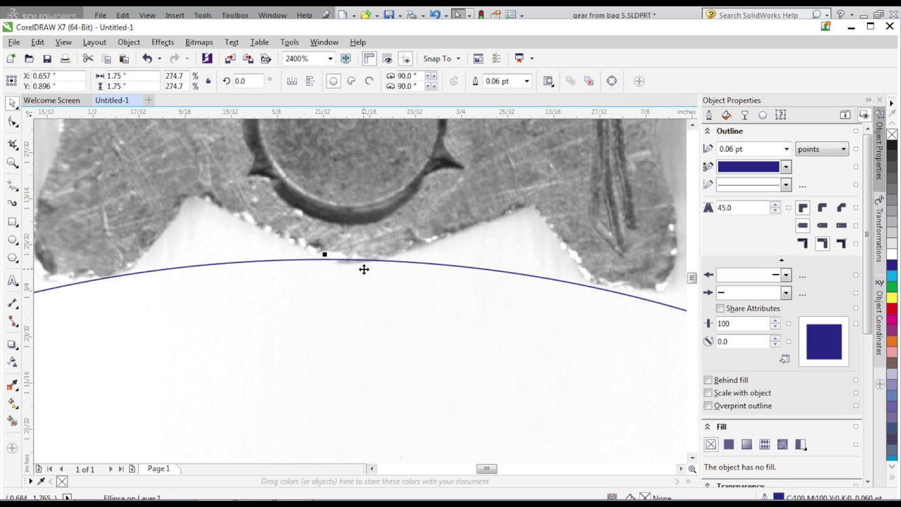
- Enlarge the circle to 2 in in width and height and move it down so its upper edge touches the worn tooth
{"action": "left_click_drag", "start_coordinate": [141, 76], "coordinate": [90, 71]}
{"action": "type", "text": "2"}
{"action": "double_click", "coordinate": [118, 84]}
{"action": "type", "text": "2"}
{"action": "key", "text": "Return"}
{"action": "scroll", "coordinate": [285, 251], "scroll_direction": "down", "scroll_amount": 1}
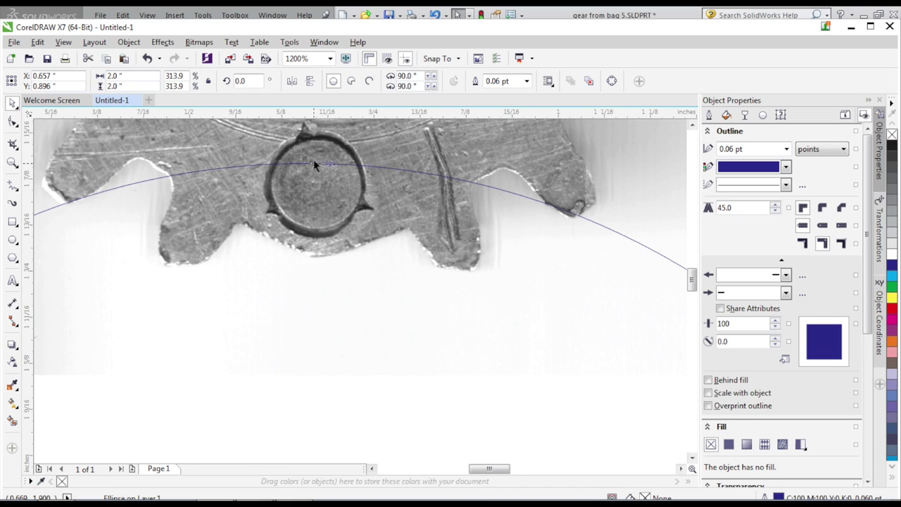
{"action": "left_click_drag", "start_coordinate": [315, 164], "coordinate": [317, 257]}
{"action": "scroll", "coordinate": [313, 244], "scroll_direction": "up", "scroll_amount": 1}
{"action": "scroll", "coordinate": [314, 247], "scroll_direction": "up", "scroll_amount": 1}
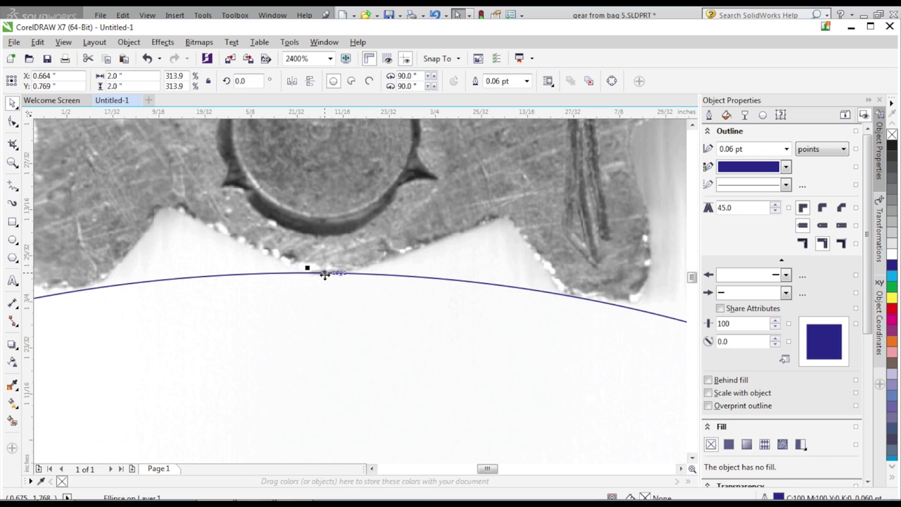
- Draw a 2-Point Line from the centre of the gear's hole circle to the centre of the 2 in circle
{"action": "scroll", "coordinate": [324, 274], "scroll_direction": "down", "scroll_amount": 6}
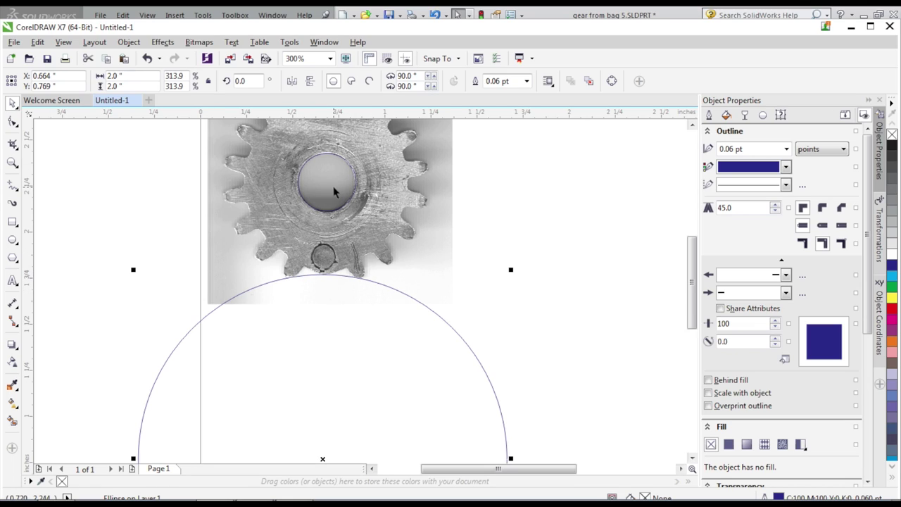
{"action": "left_click", "coordinate": [356, 180]}
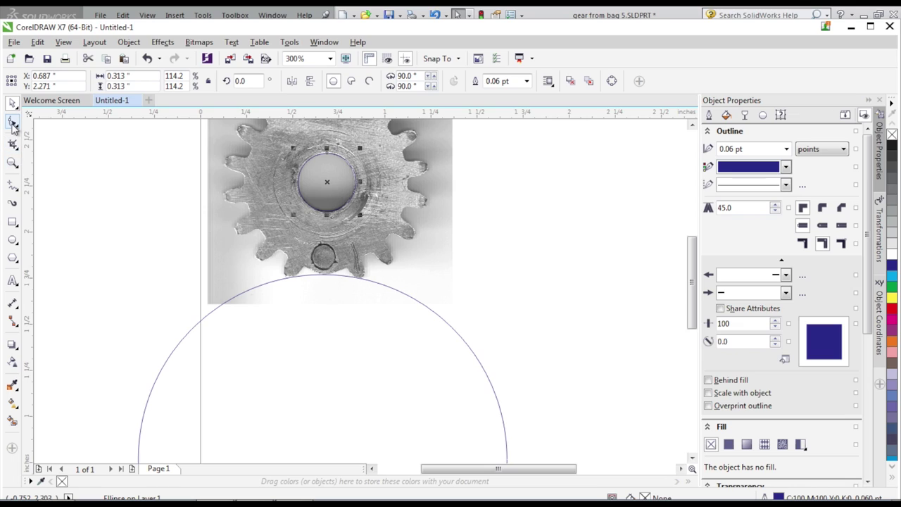
{"action": "left_click", "coordinate": [13, 187]}
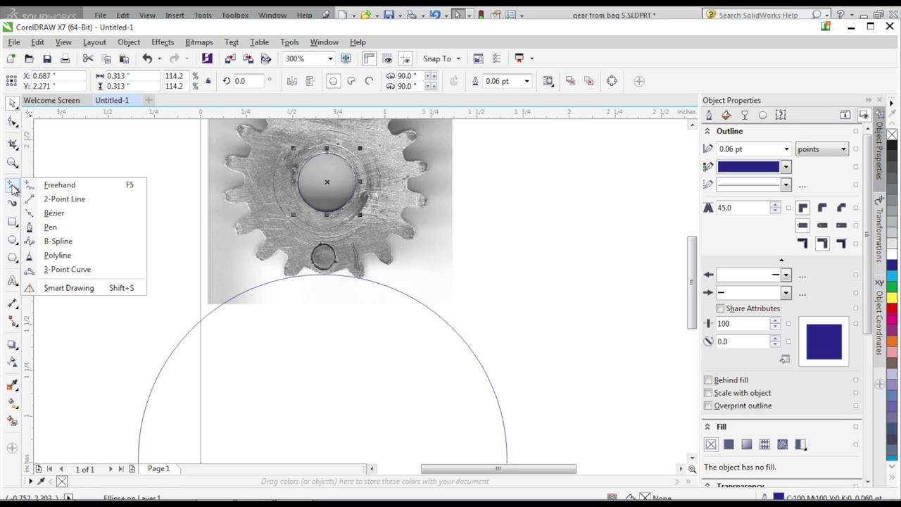
{"action": "left_click", "coordinate": [62, 198]}
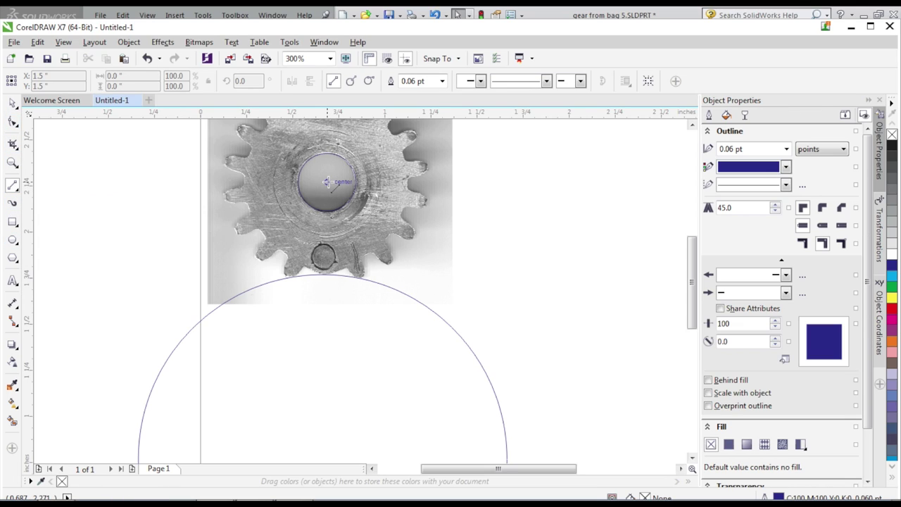
{"action": "left_click_drag", "start_coordinate": [327, 181], "coordinate": [321, 411]}
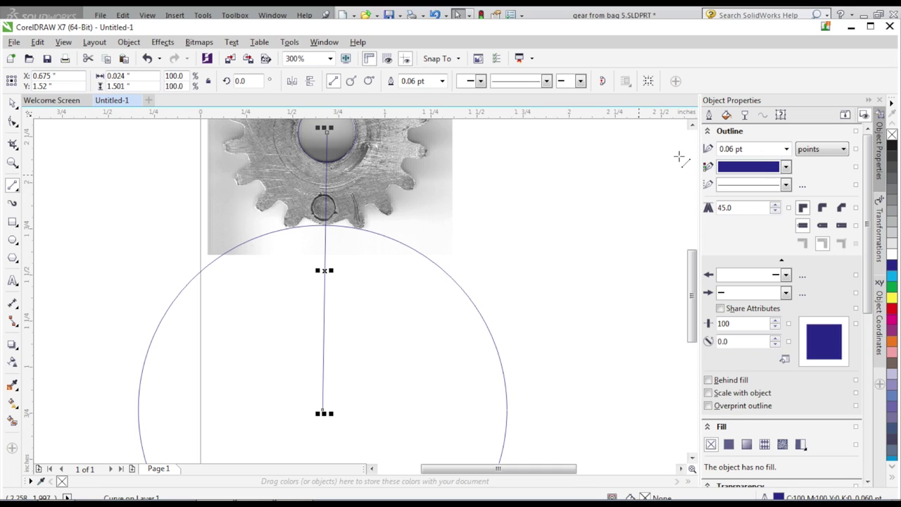
- Read the length of the line between the two circle centres in its curve properties
{"action": "left_click", "coordinate": [744, 115]}
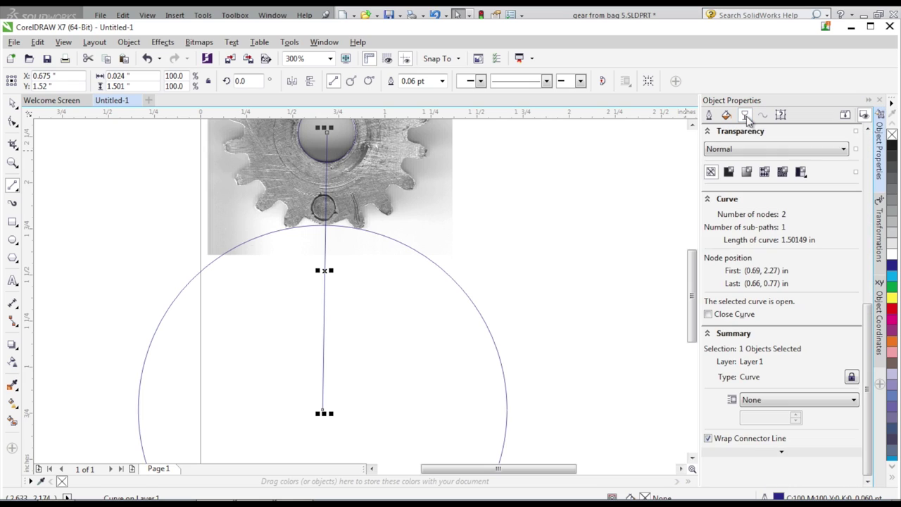
{"action": "left_click", "coordinate": [762, 116]}
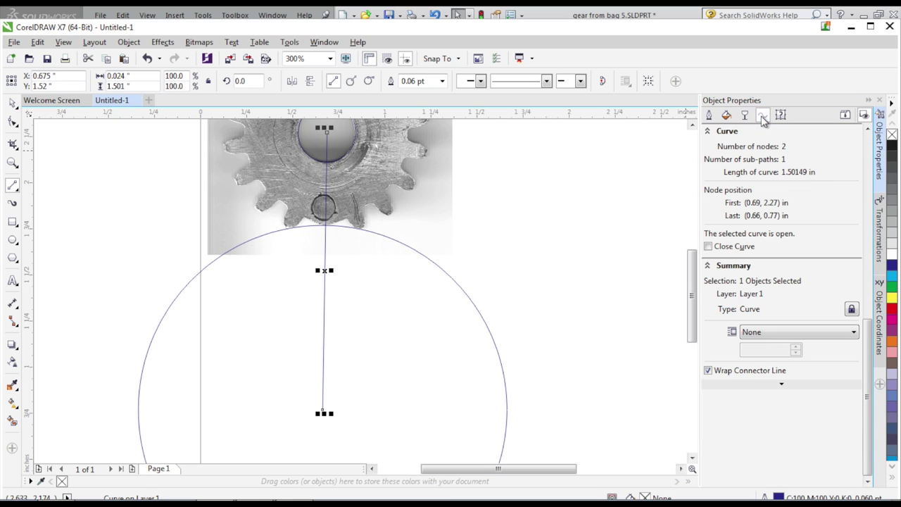
{"action": "left_click", "coordinate": [709, 115]}
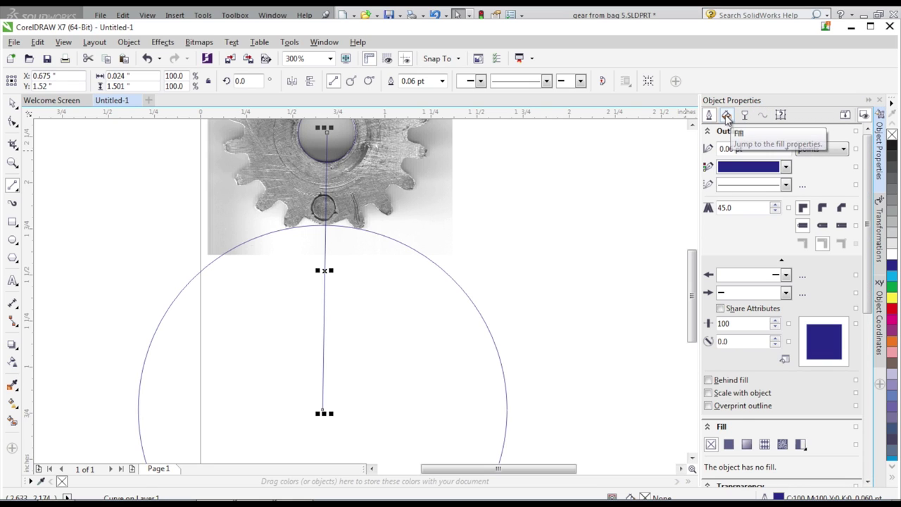
{"action": "left_click", "coordinate": [726, 115]}
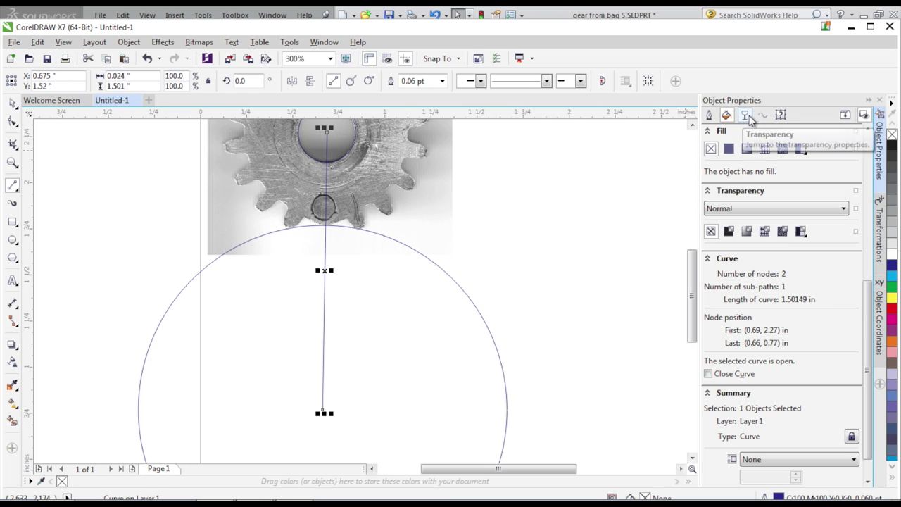
{"action": "left_click", "coordinate": [763, 117]}
{"action": "left_click", "coordinate": [763, 116]}
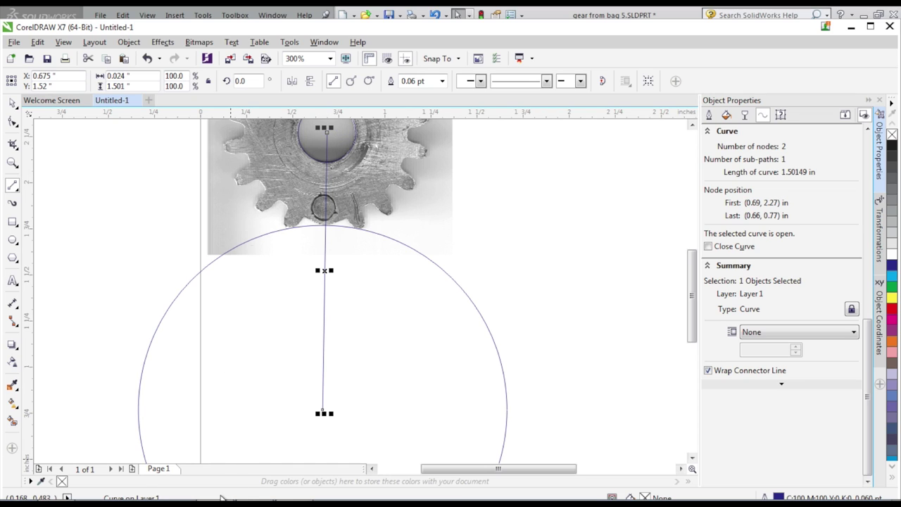
- Switch to SolidWorks and orient the gear part to the Top view with free space beside it
{"action": "key", "text": "alt+Tab"}
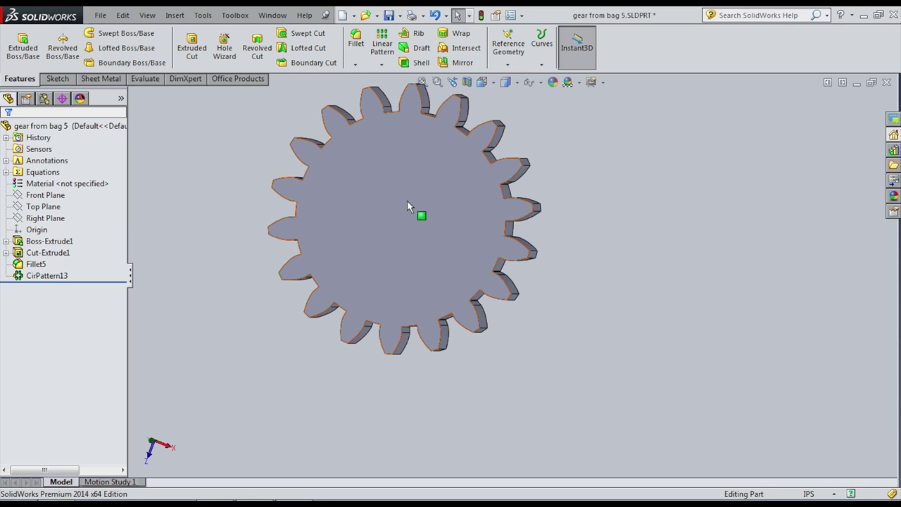
{"action": "left_click", "coordinate": [493, 82]}
{"action": "left_click", "coordinate": [499, 114]}
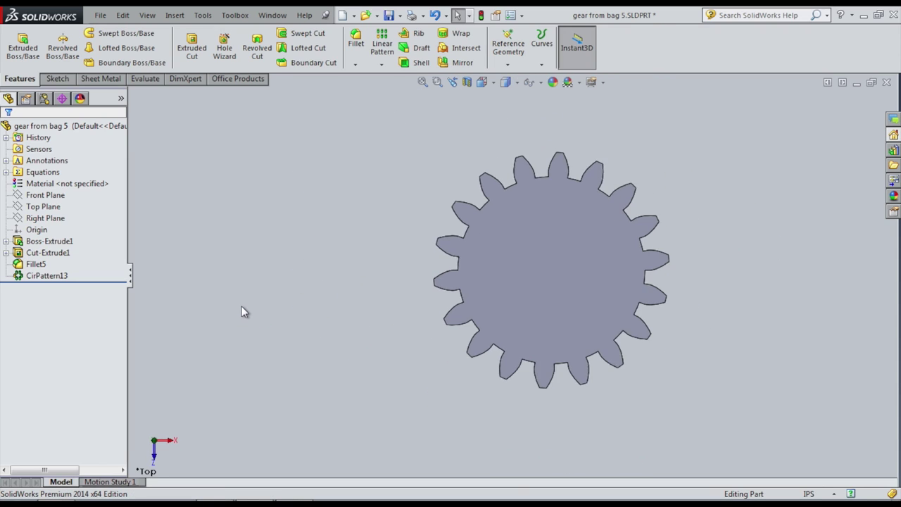
{"action": "middle_click_drag", "start_coordinate": [743, 275], "coordinate": [594, 275], "text": "ctrl"}
{"action": "scroll", "coordinate": [491, 288], "scroll_direction": "down", "scroll_amount": 2}
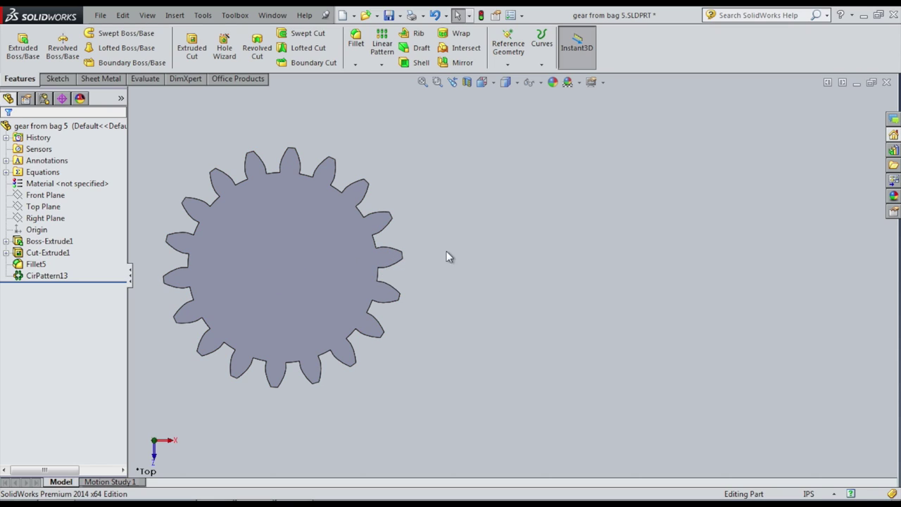
{"action": "scroll", "coordinate": [426, 257], "scroll_direction": "down", "scroll_amount": 2}
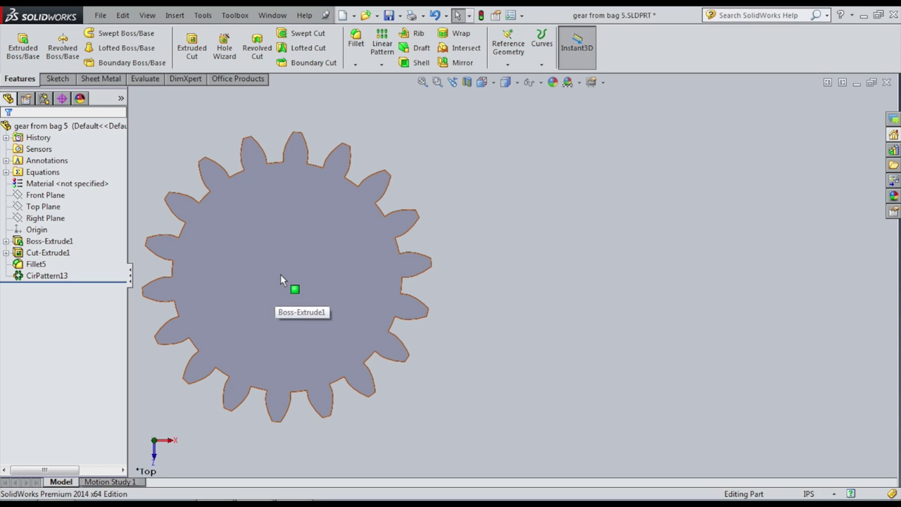
- Start a new sketch on the Top Plane of the gear part
{"action": "left_click", "coordinate": [508, 65]}
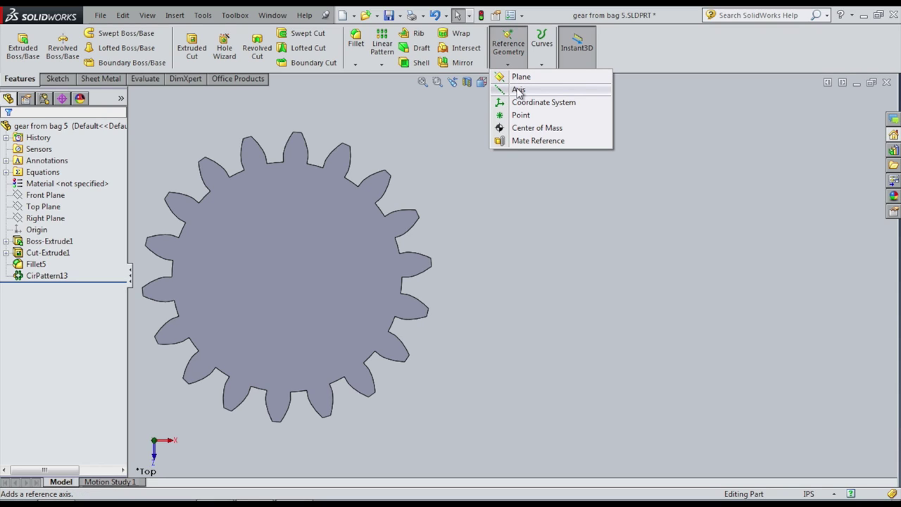
{"action": "left_click", "coordinate": [517, 90]}
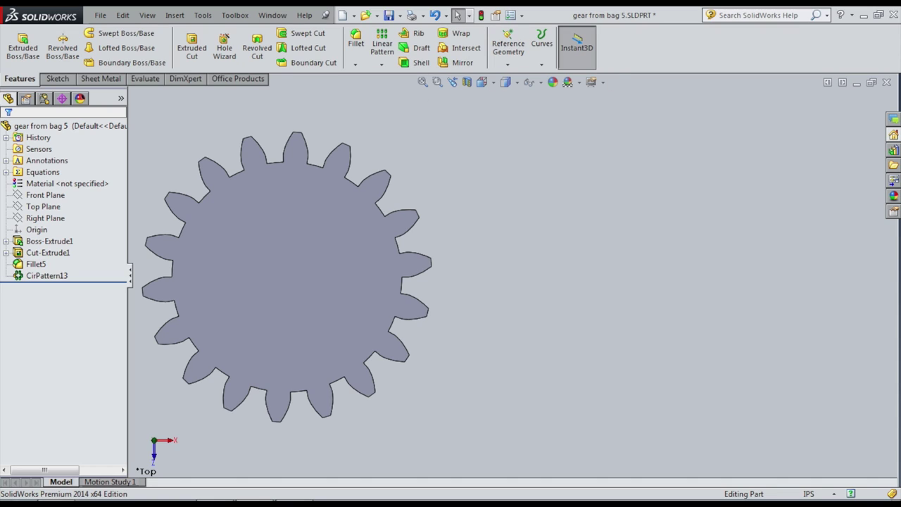
{"action": "left_click", "coordinate": [56, 79]}
{"action": "left_click", "coordinate": [20, 44]}
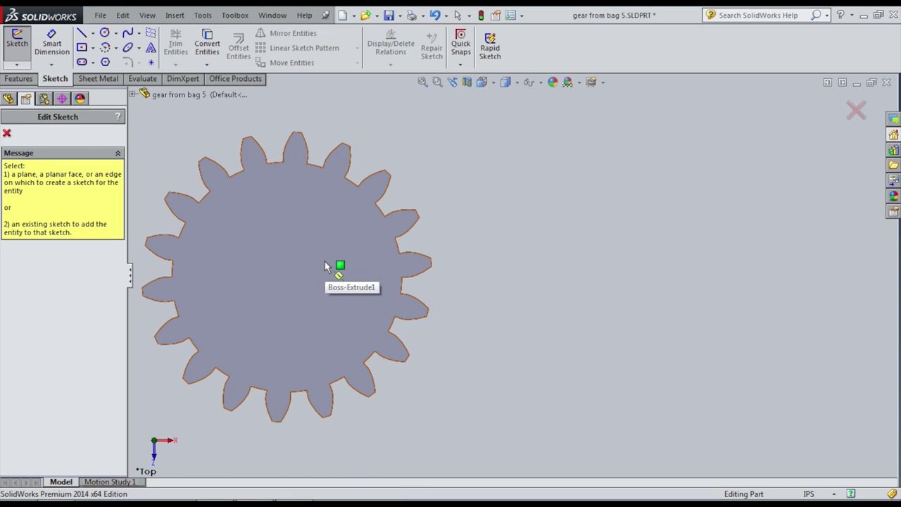
{"action": "left_click", "coordinate": [133, 95]}
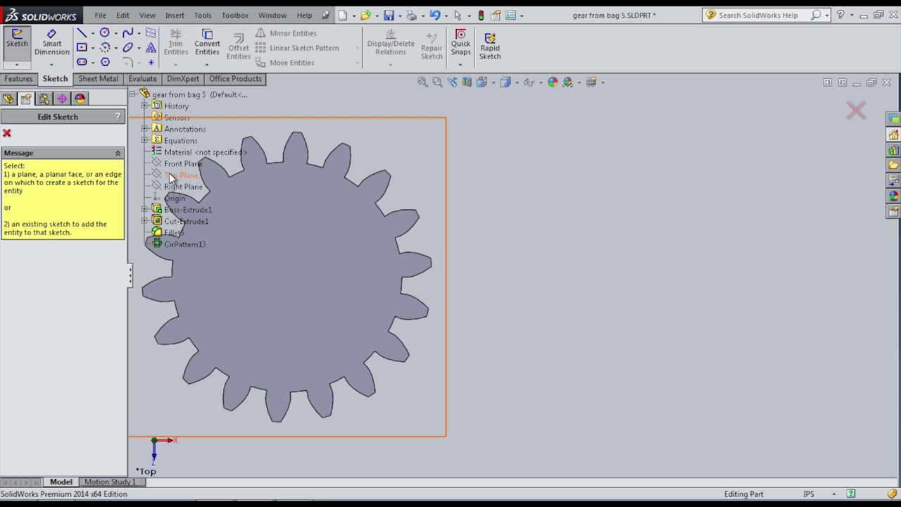
{"action": "left_click", "coordinate": [169, 173]}
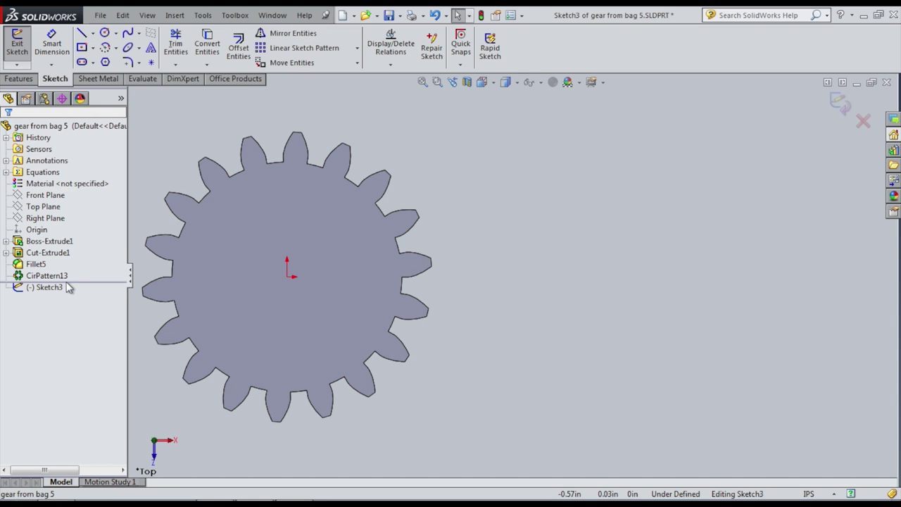
- Sketch a construction line about 0.56 in long from the origin to the tip of the tooth just above the gear's horizontal centreline
{"action": "left_click", "coordinate": [83, 34]}
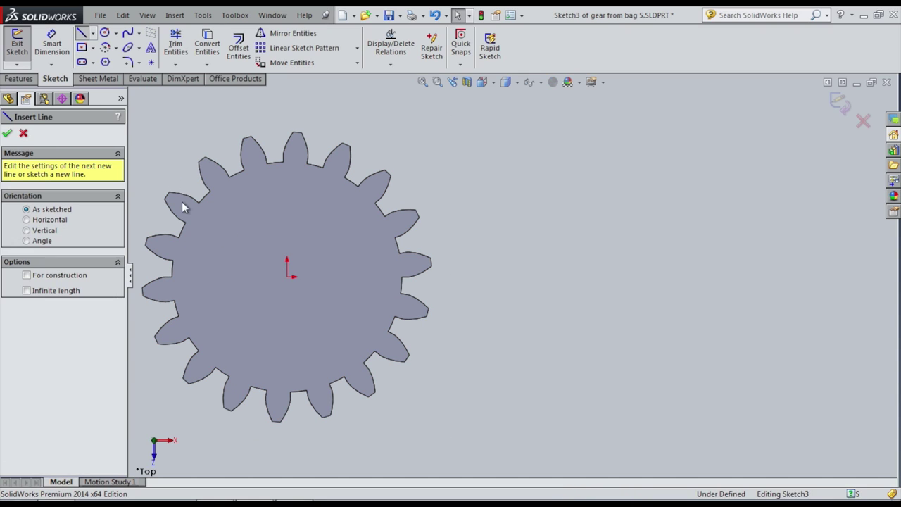
{"action": "left_click", "coordinate": [287, 277]}
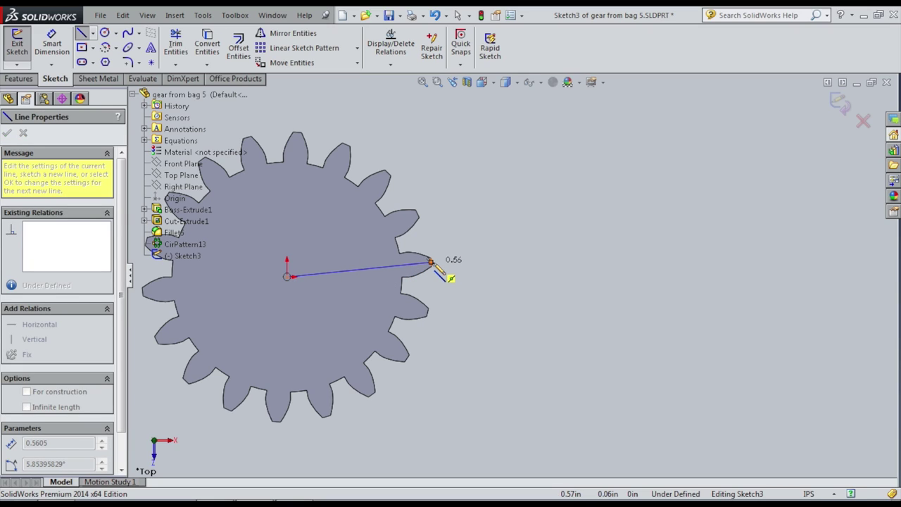
{"action": "left_click", "coordinate": [431, 263]}
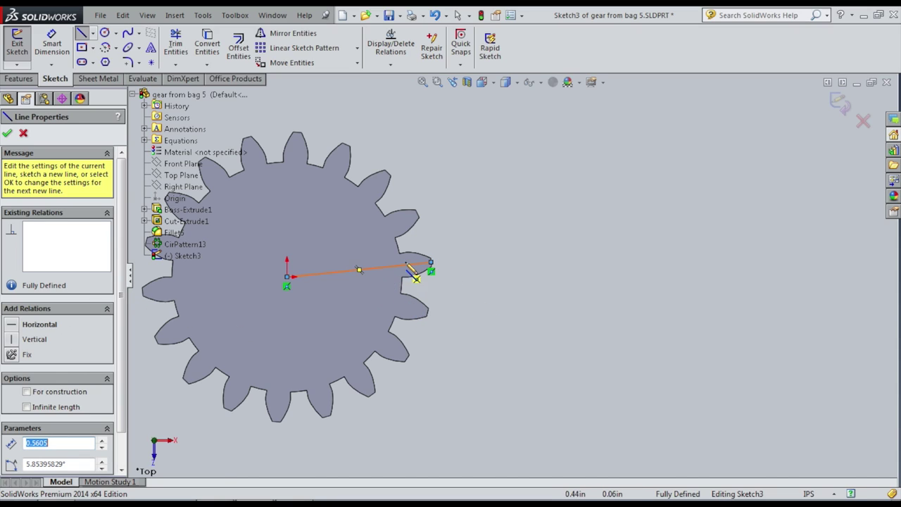
{"action": "left_click", "coordinate": [429, 263]}
{"action": "left_click", "coordinate": [287, 278]}
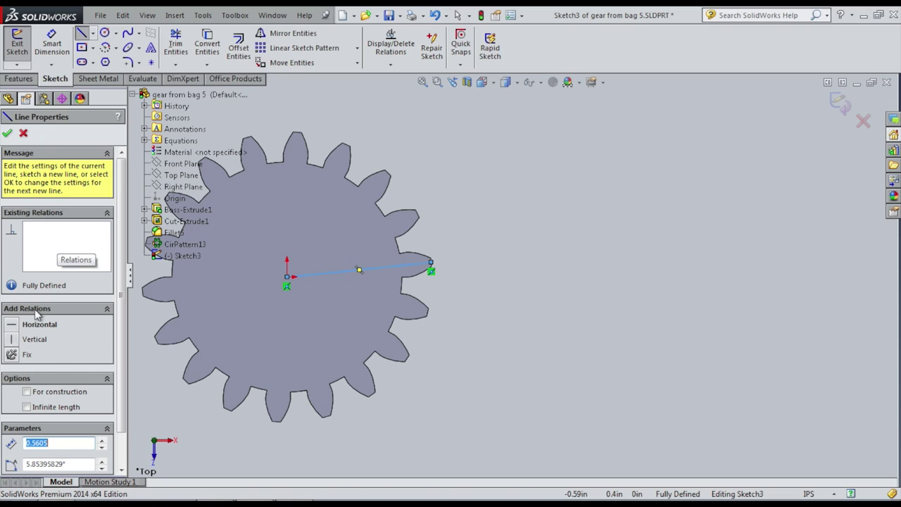
{"action": "left_click", "coordinate": [27, 391]}
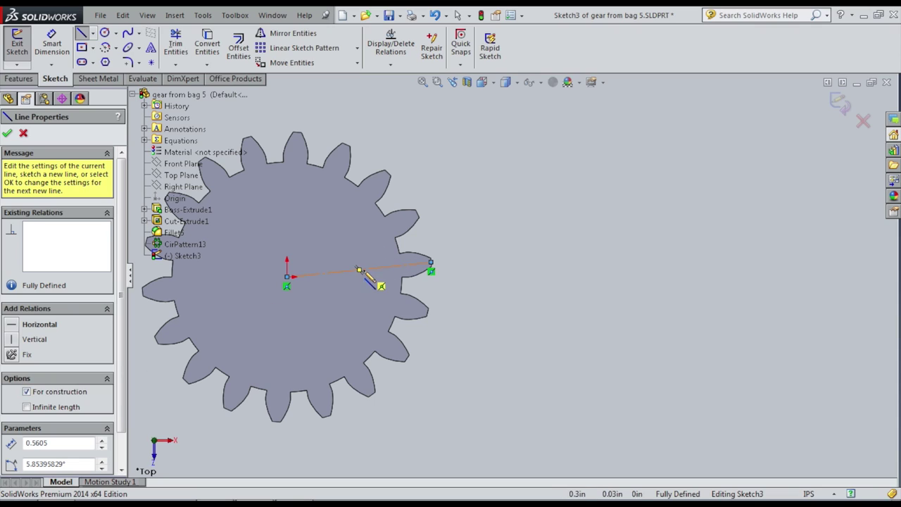
{"action": "scroll", "coordinate": [464, 296], "scroll_direction": "up", "scroll_amount": 2}
{"action": "scroll", "coordinate": [383, 280], "scroll_direction": "down", "scroll_amount": 3}
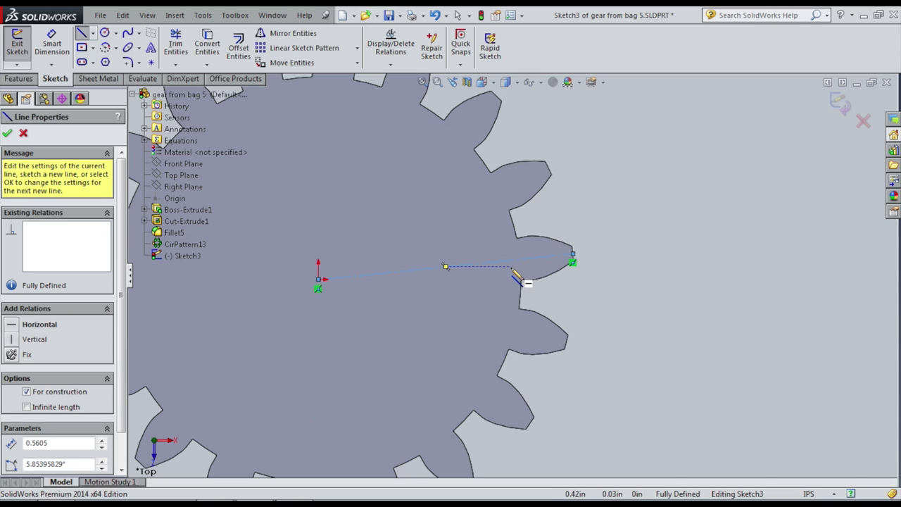
{"action": "left_click", "coordinate": [7, 133]}
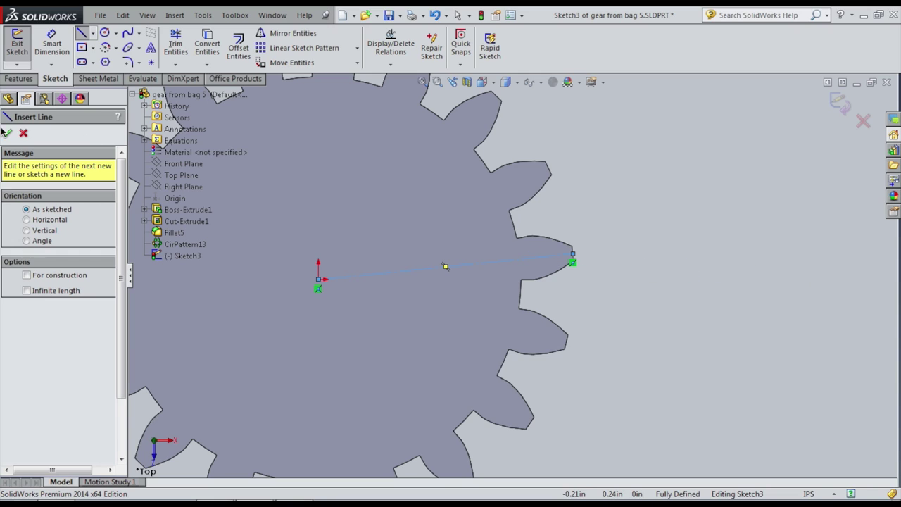
- Sketch a circle of about 0.15 in radius beside the gear, centred about 1.4 in right of and 0.22 in above the origin
{"action": "key", "text": "Escape"}
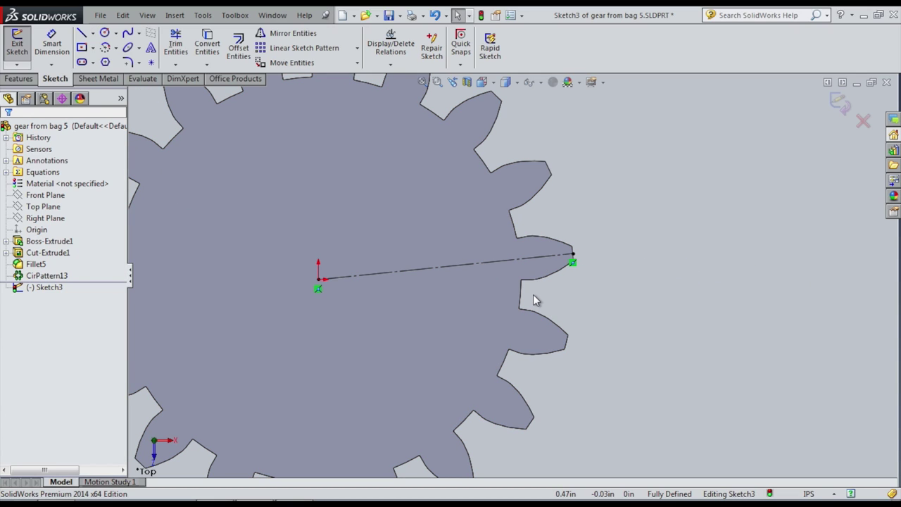
{"action": "scroll", "coordinate": [603, 280], "scroll_direction": "up", "scroll_amount": 3}
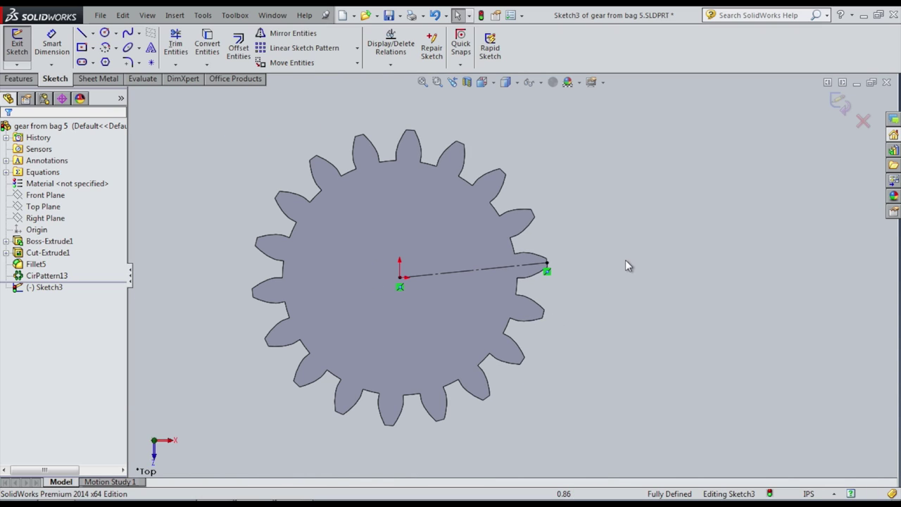
{"action": "left_click", "coordinate": [104, 33]}
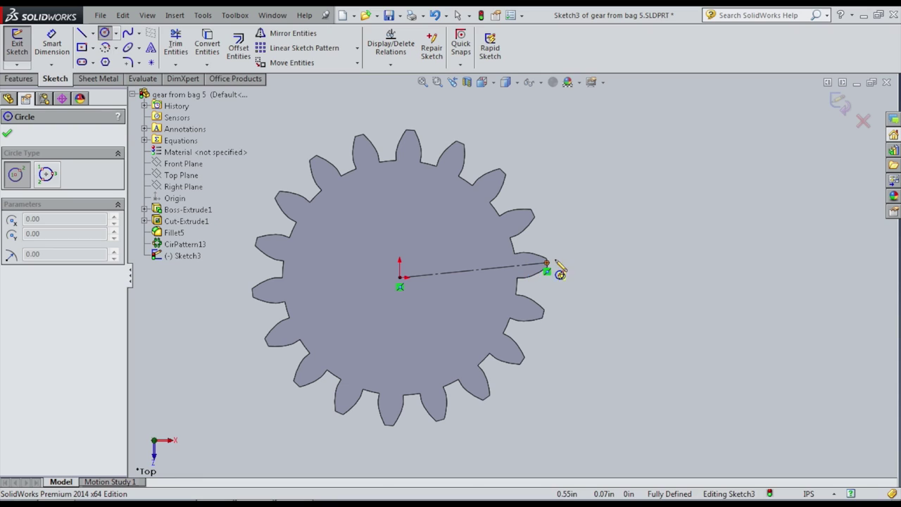
{"action": "left_click", "coordinate": [768, 220]}
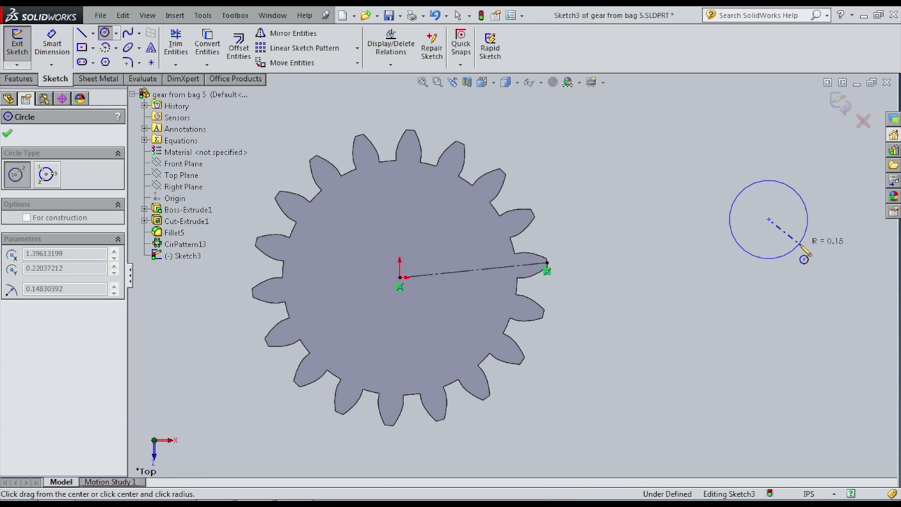
{"action": "left_click", "coordinate": [800, 247]}
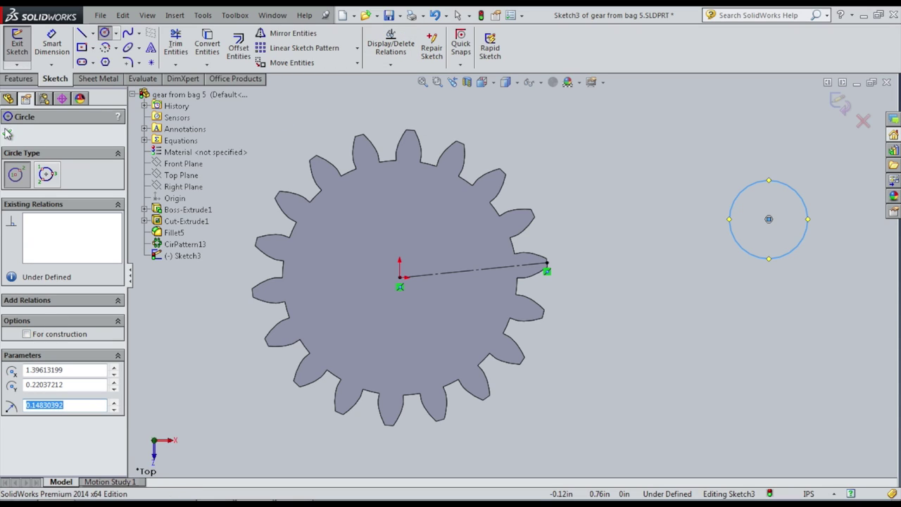
{"action": "key", "text": "Escape"}
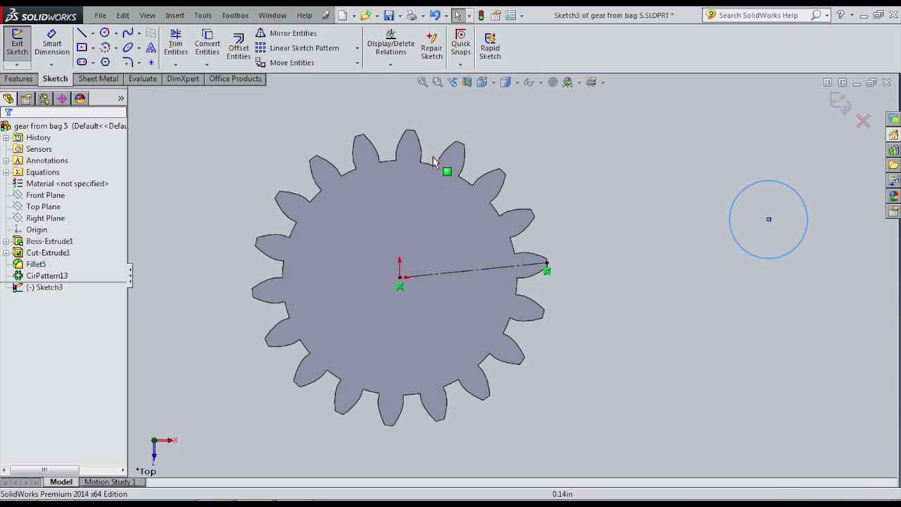
{"action": "left_click", "coordinate": [390, 66]}
{"action": "left_click", "coordinate": [395, 87]}
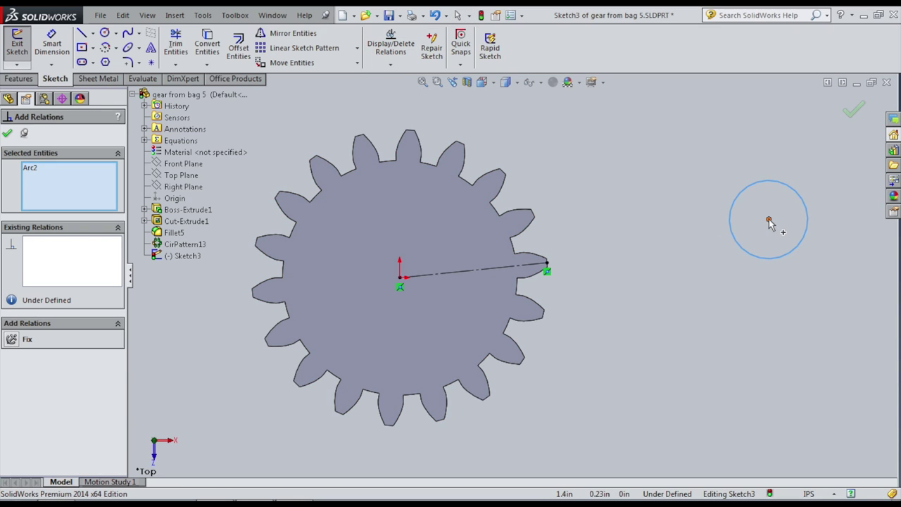
{"action": "left_click", "coordinate": [7, 134]}
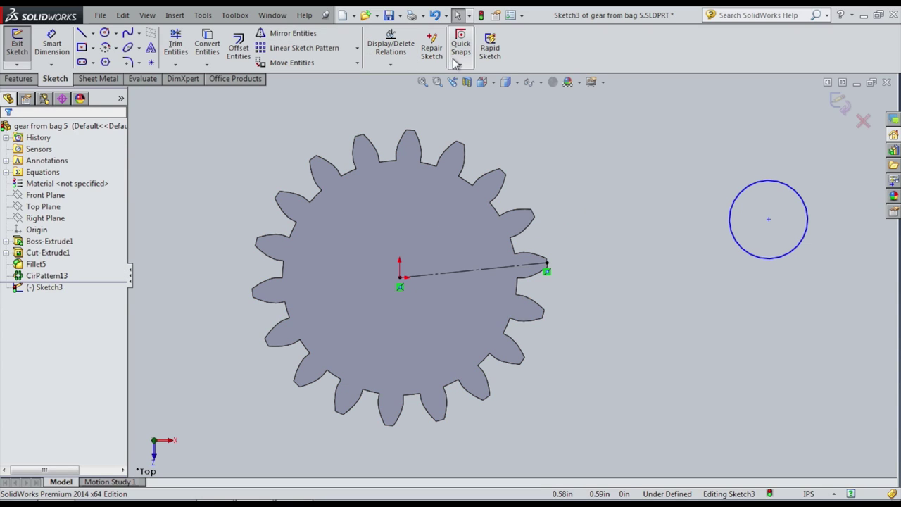
- Add a Coincident relation between the circle's centre point and the construction line from the origin to the tooth tip
{"action": "left_click", "coordinate": [390, 64]}
{"action": "left_click", "coordinate": [406, 89]}
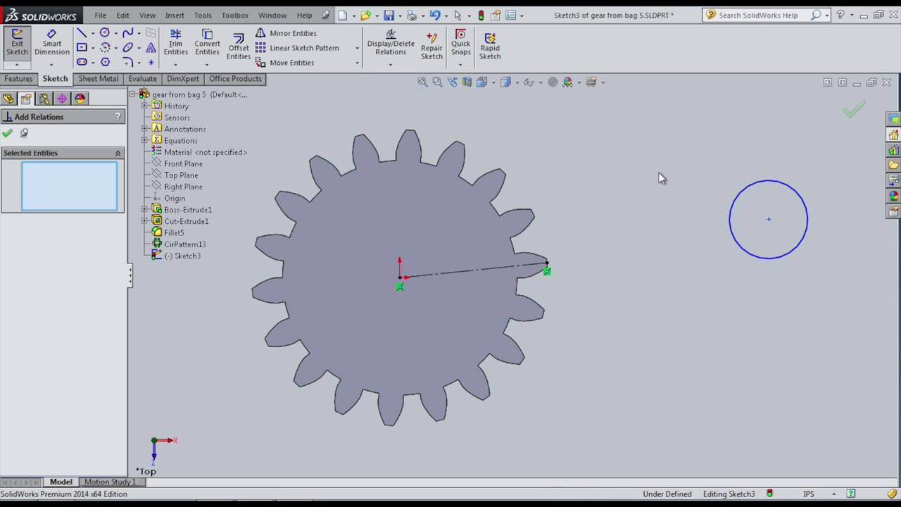
{"action": "left_click", "coordinate": [768, 220]}
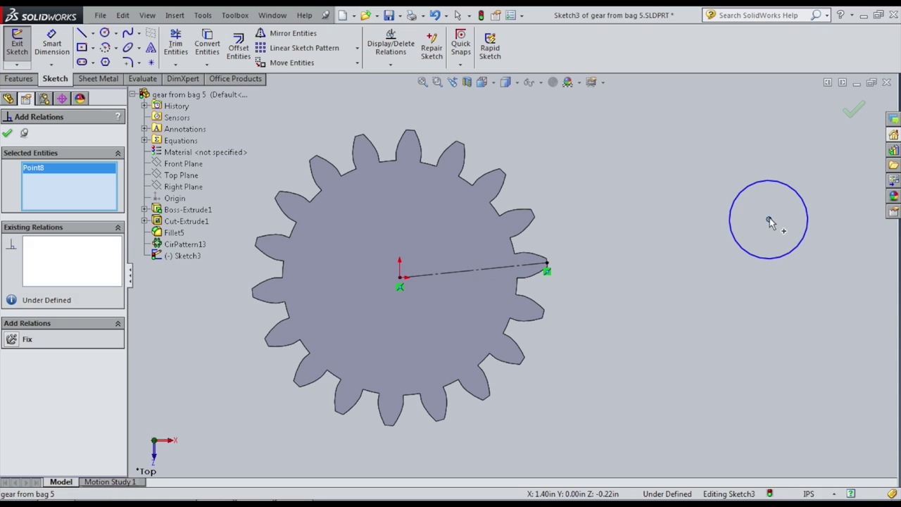
{"action": "left_click", "coordinate": [461, 272]}
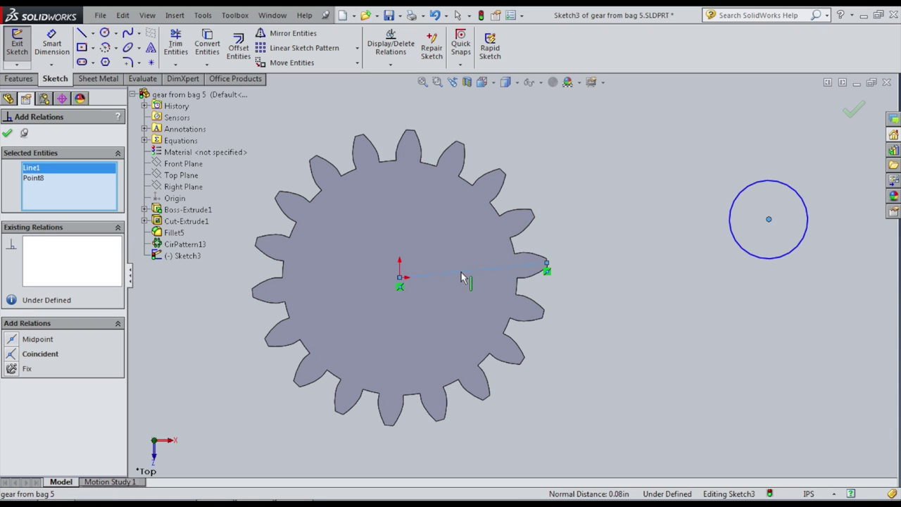
{"action": "left_click", "coordinate": [40, 354]}
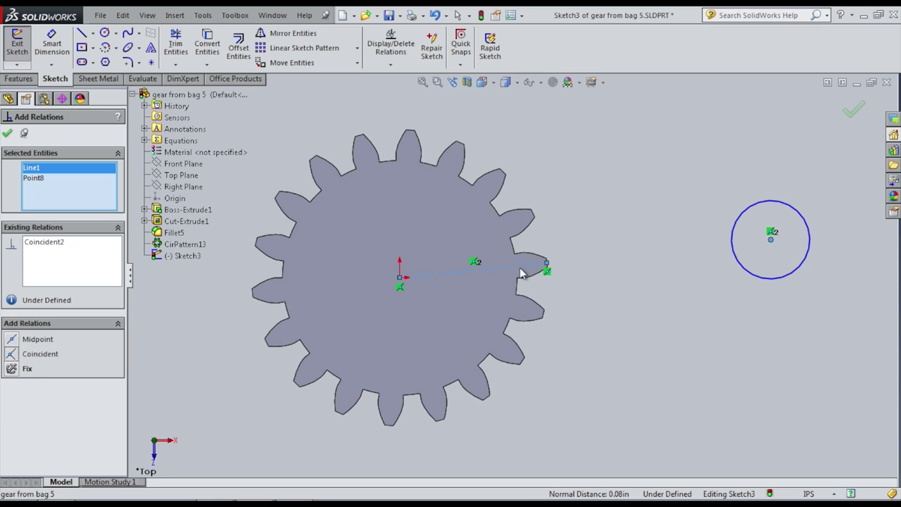
- Dimension the circle's diameter as 2 in
{"action": "left_click", "coordinate": [52, 43]}
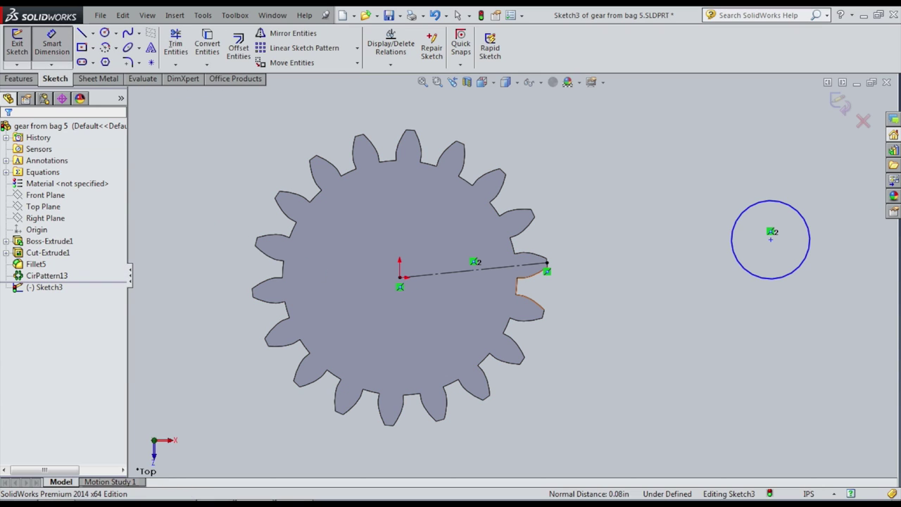
{"action": "left_click", "coordinate": [757, 205]}
{"action": "left_click", "coordinate": [683, 161]}
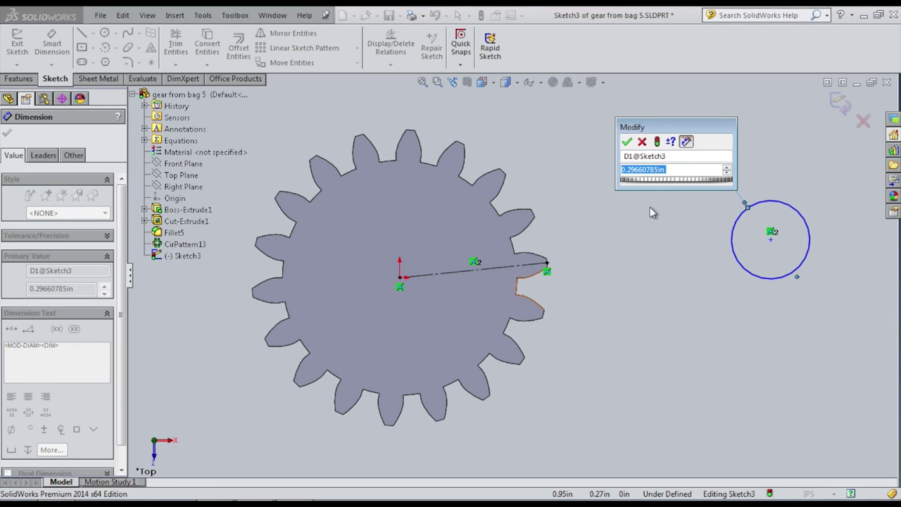
{"action": "type", "text": "2"}
{"action": "key", "text": "Return"}
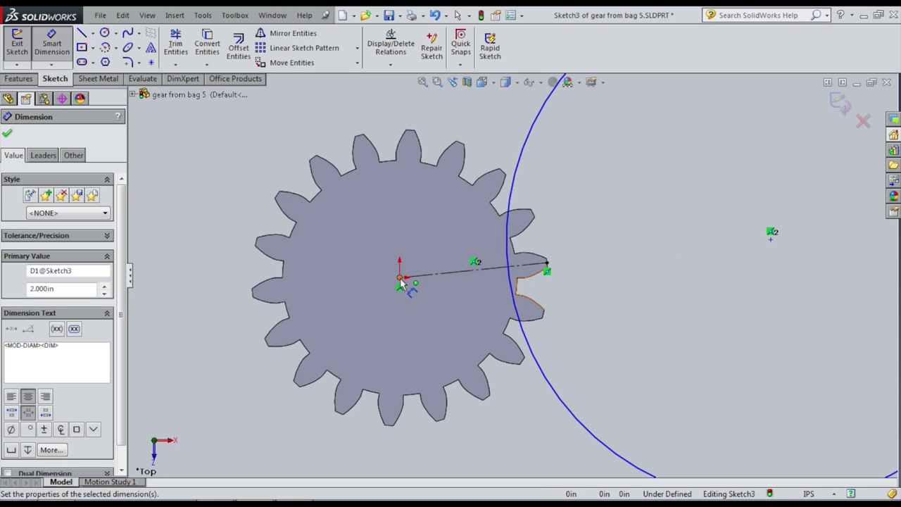
- Sketch a construction line from the origin to the centre of the 2 in circle
{"action": "left_click", "coordinate": [85, 34]}
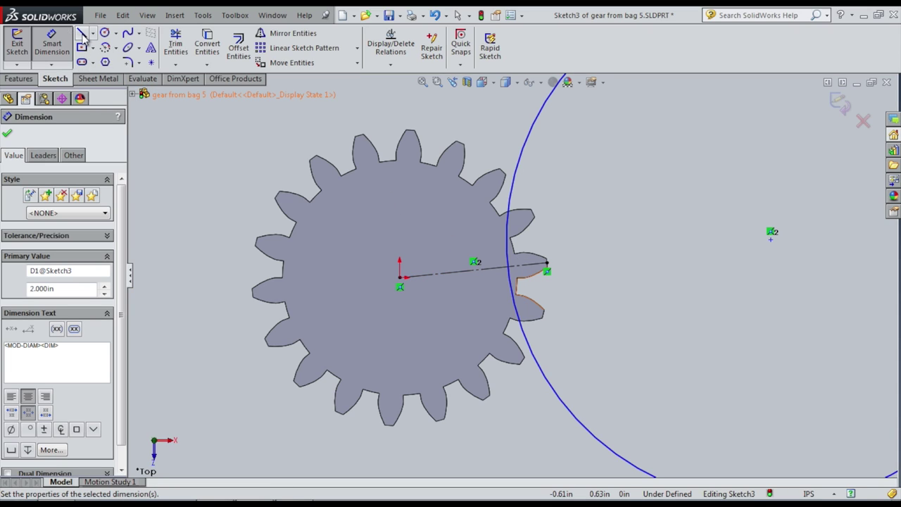
{"action": "key", "text": "l"}
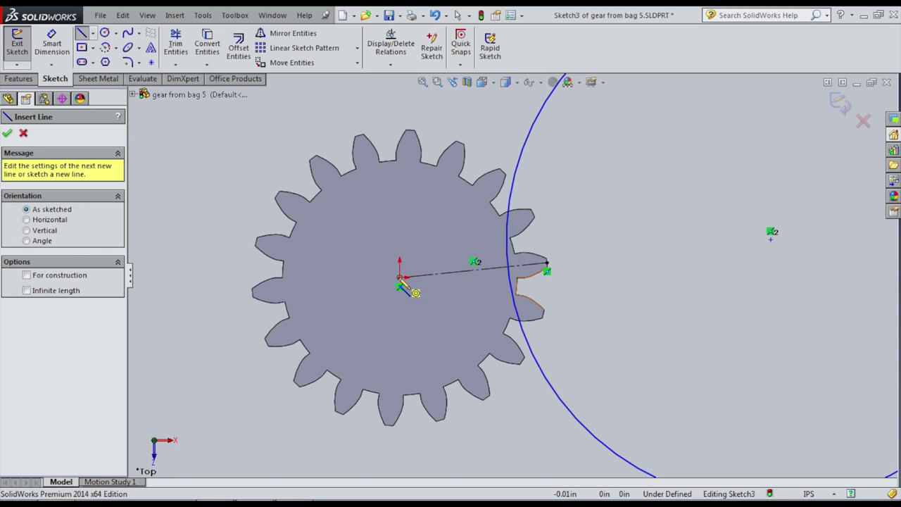
{"action": "left_click", "coordinate": [399, 278]}
{"action": "left_click", "coordinate": [770, 239]}
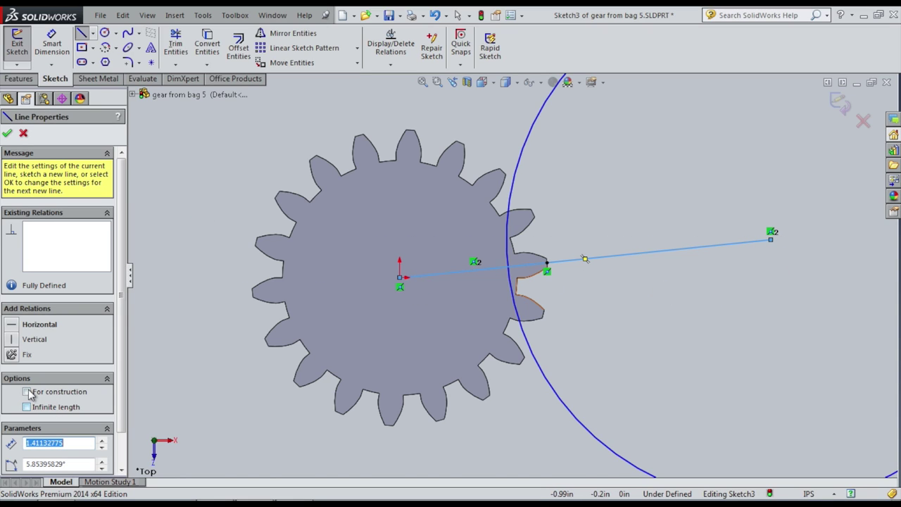
{"action": "left_click", "coordinate": [27, 392]}
{"action": "left_click", "coordinate": [8, 134]}
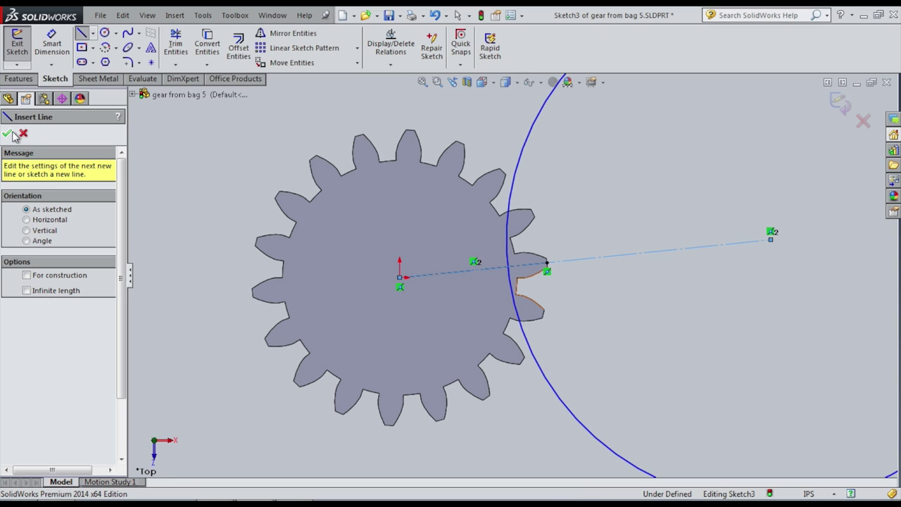
- Dimension the construction line between the origin and the circle's centre as 1.5 in along its length and close the sketch
{"action": "left_click", "coordinate": [52, 43]}
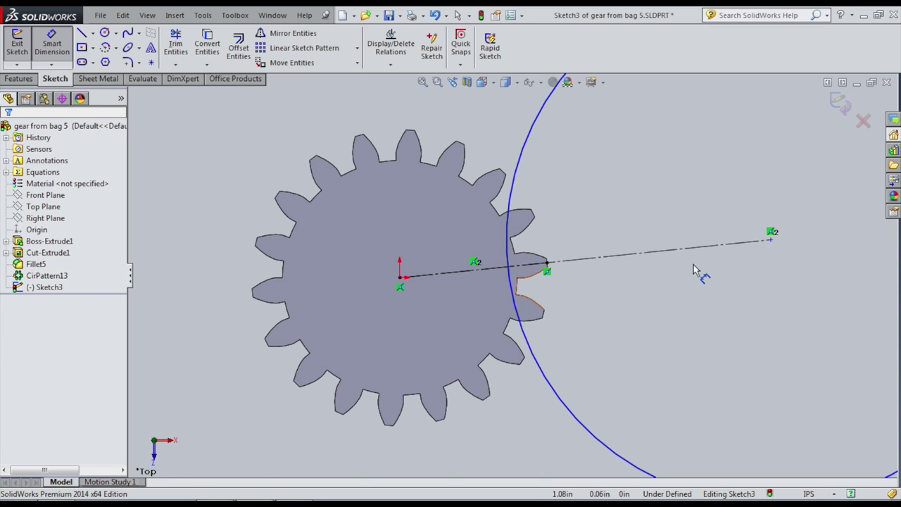
{"action": "left_click", "coordinate": [620, 255]}
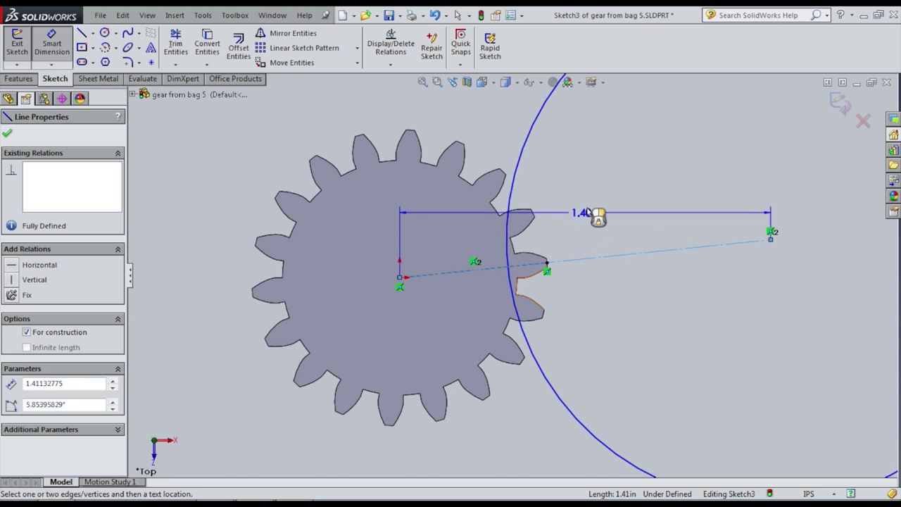
{"action": "left_click", "coordinate": [573, 253]}
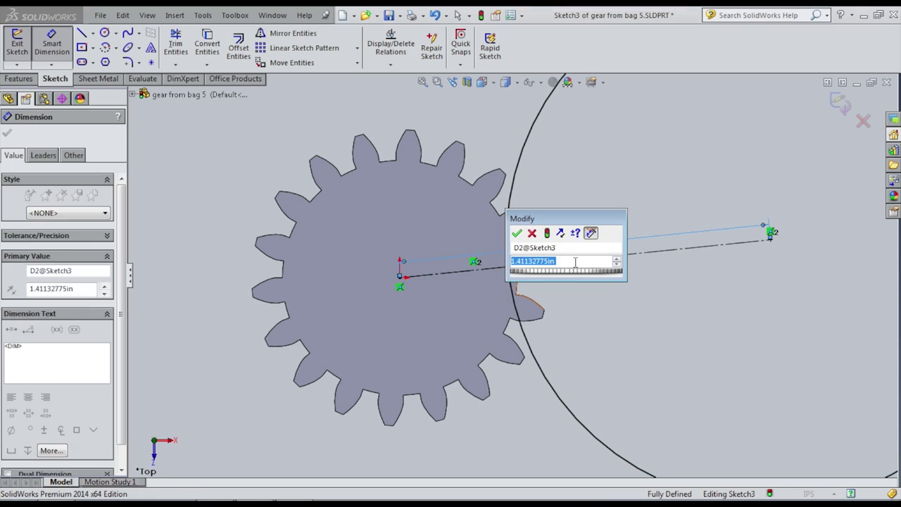
{"action": "type", "text": "1.5"}
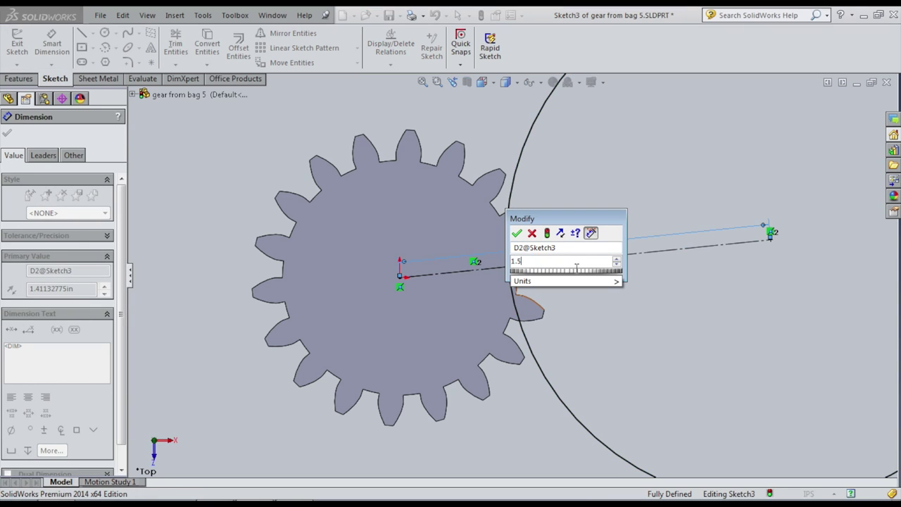
{"action": "key", "text": "Return"}
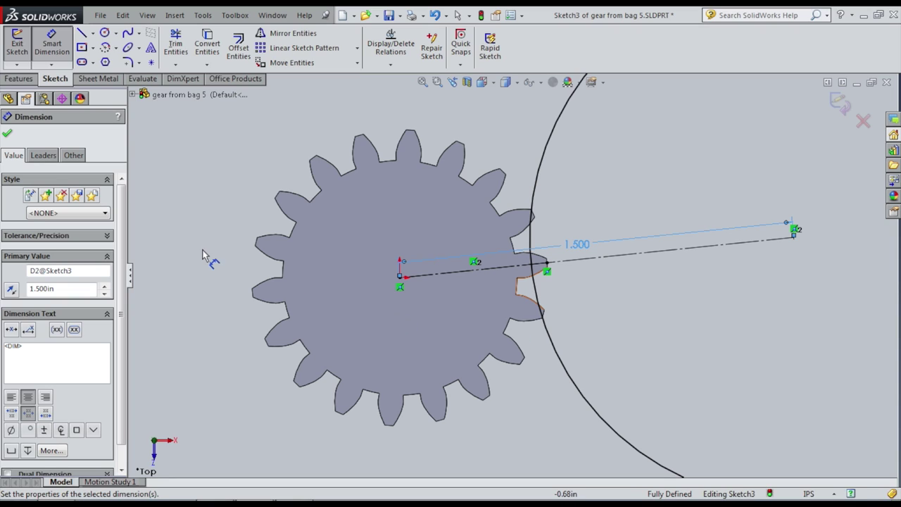
{"action": "left_click", "coordinate": [7, 133]}
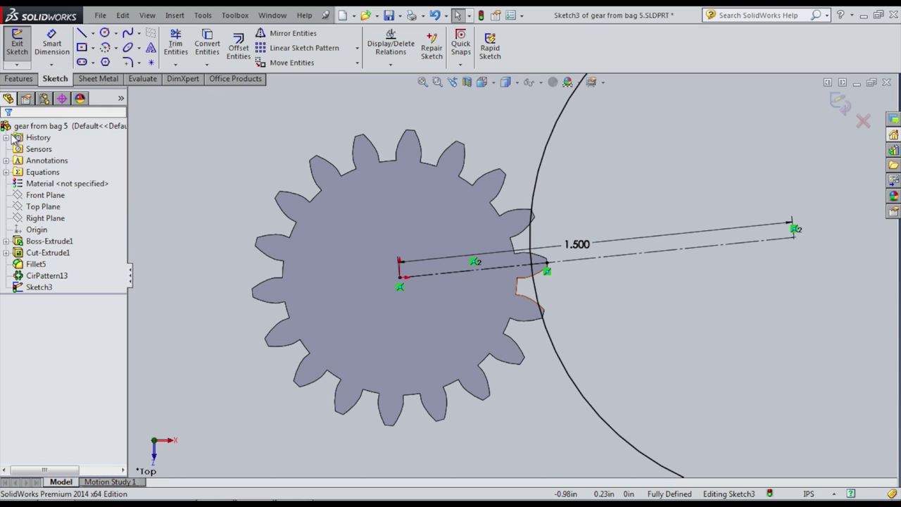
{"action": "left_click", "coordinate": [17, 43]}
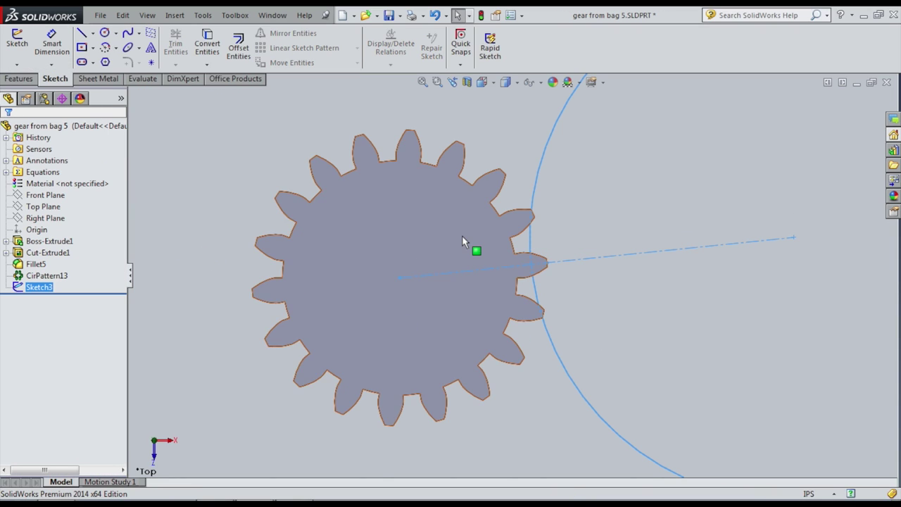
- Try an extruded cut of the gear with the circle sketch, using the Through All end condition
{"action": "scroll", "coordinate": [462, 237], "scroll_direction": "down", "scroll_amount": 2}
{"action": "scroll", "coordinate": [462, 239], "scroll_direction": "up", "scroll_amount": 5}
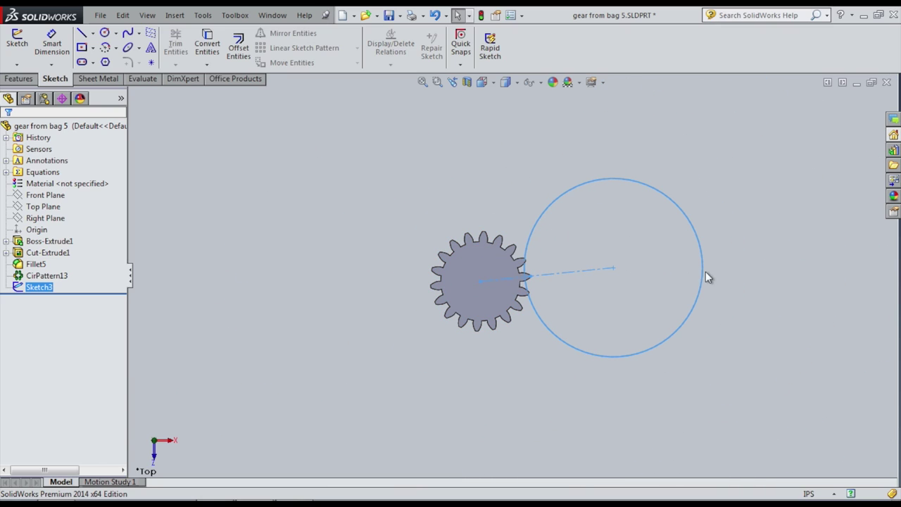
{"action": "scroll", "coordinate": [540, 281], "scroll_direction": "down", "scroll_amount": 5}
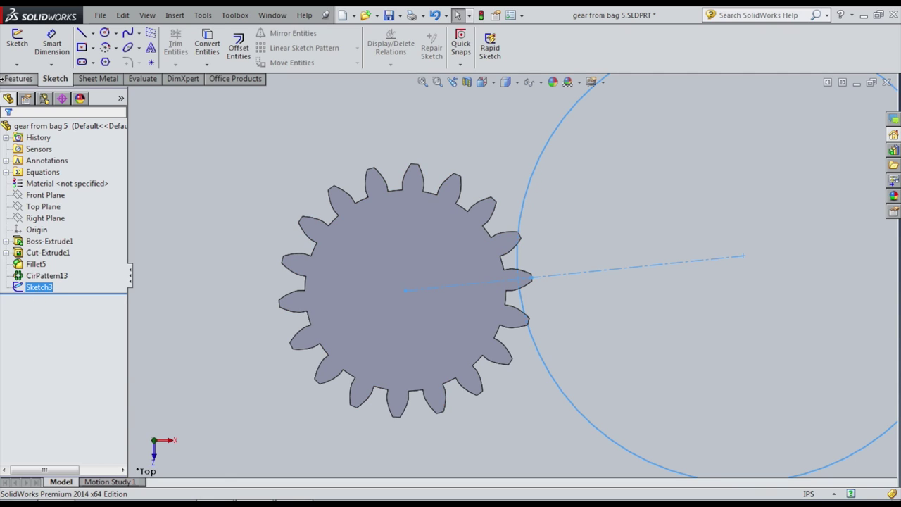
{"action": "left_click", "coordinate": [30, 81]}
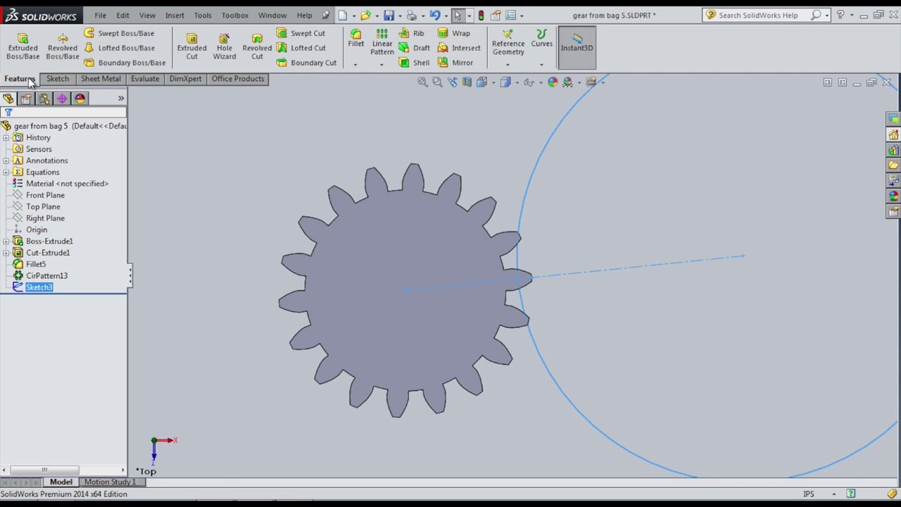
{"action": "left_click", "coordinate": [192, 49]}
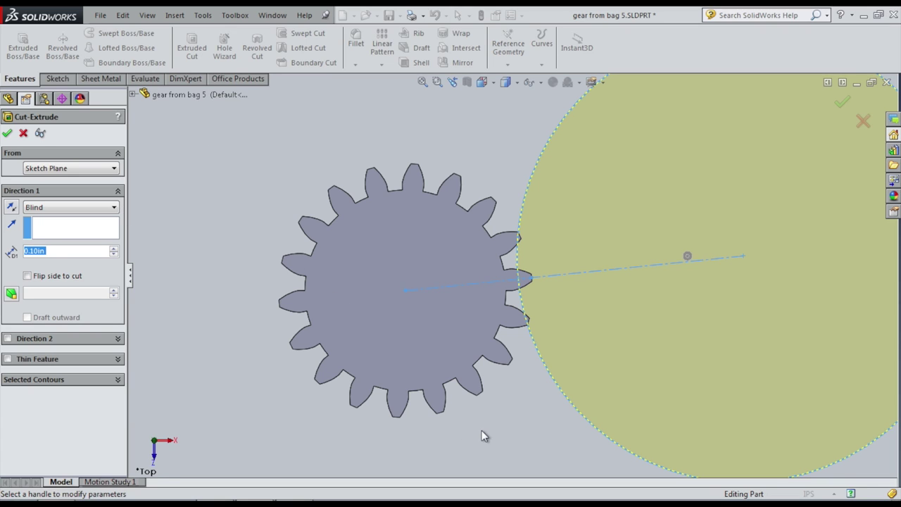
{"action": "middle_click_drag", "start_coordinate": [482, 435], "coordinate": [493, 298]}
{"action": "left_click", "coordinate": [56, 212]}
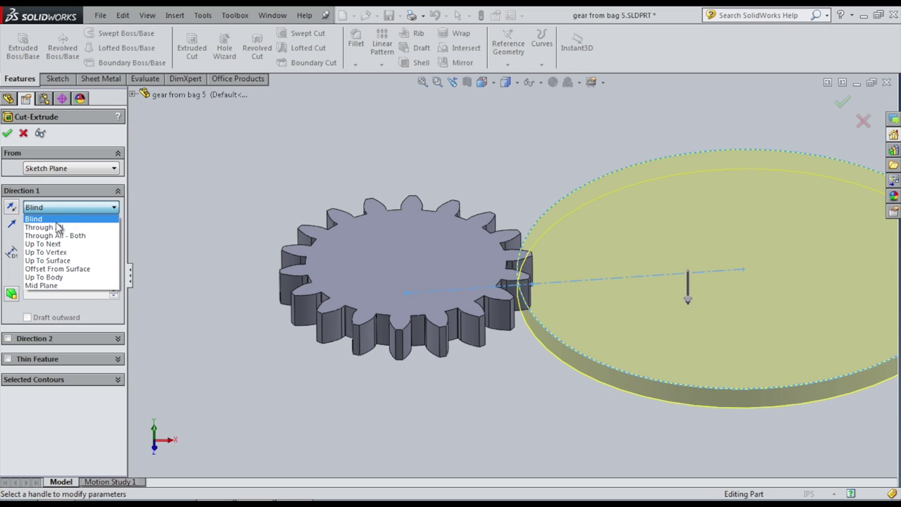
{"action": "left_click", "coordinate": [58, 219]}
{"action": "left_click", "coordinate": [66, 211]}
{"action": "left_click", "coordinate": [62, 218]}
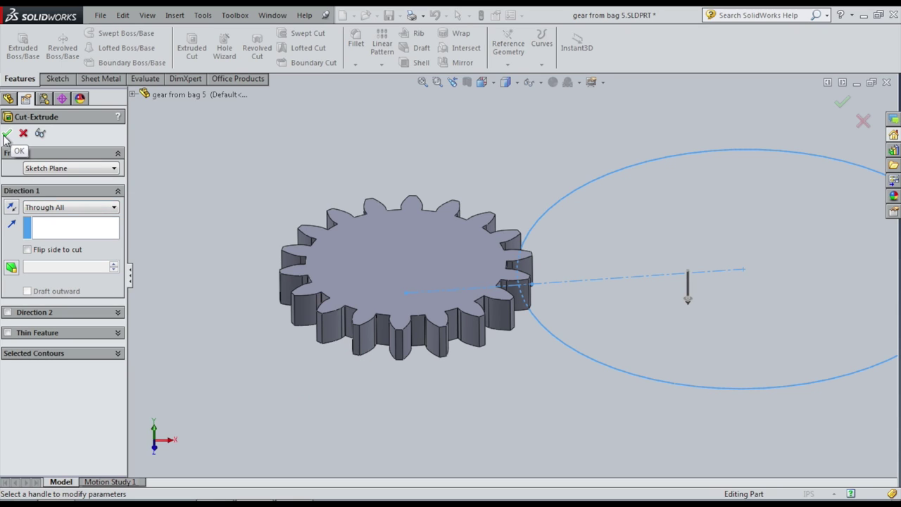
{"action": "left_click", "coordinate": [6, 134]}
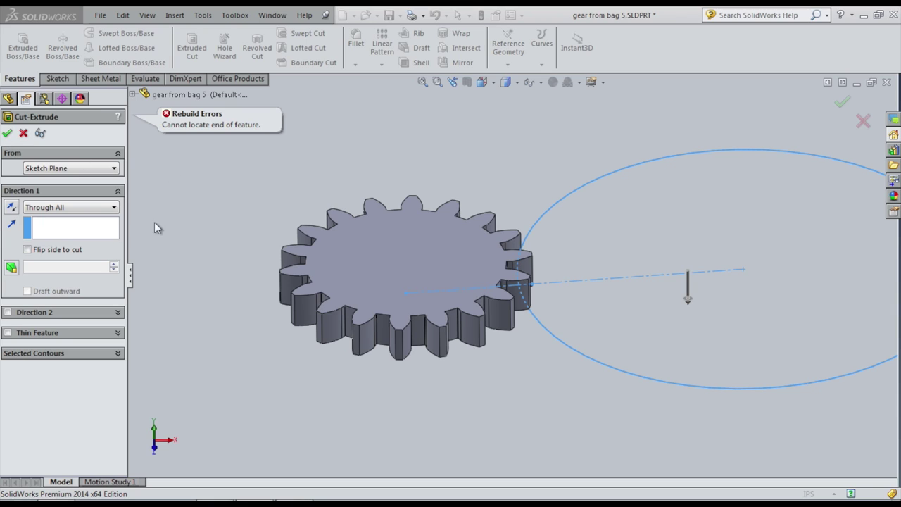
- Try the Blind end condition for the circle's extruded cut
{"action": "left_click", "coordinate": [70, 210]}
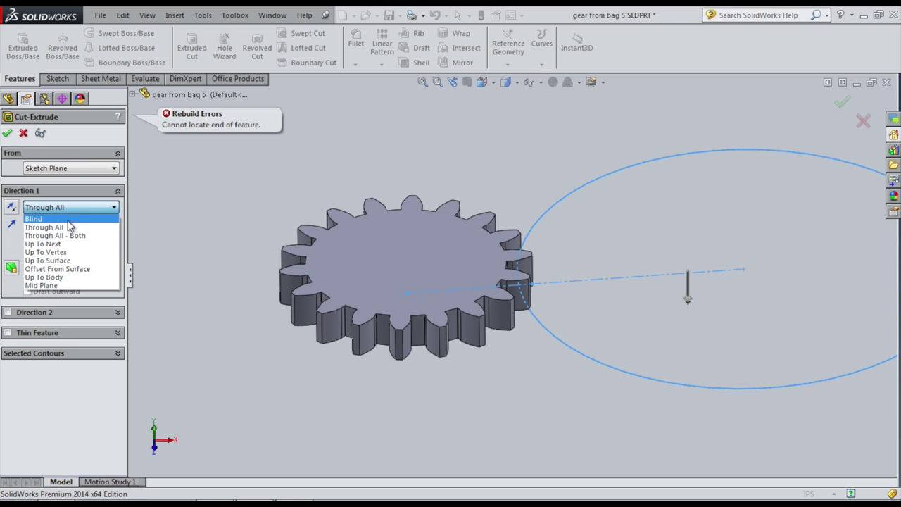
{"action": "left_click", "coordinate": [69, 218]}
{"action": "middle_click_drag", "start_coordinate": [187, 330], "coordinate": [115, 261]}
{"action": "left_click", "coordinate": [78, 209]}
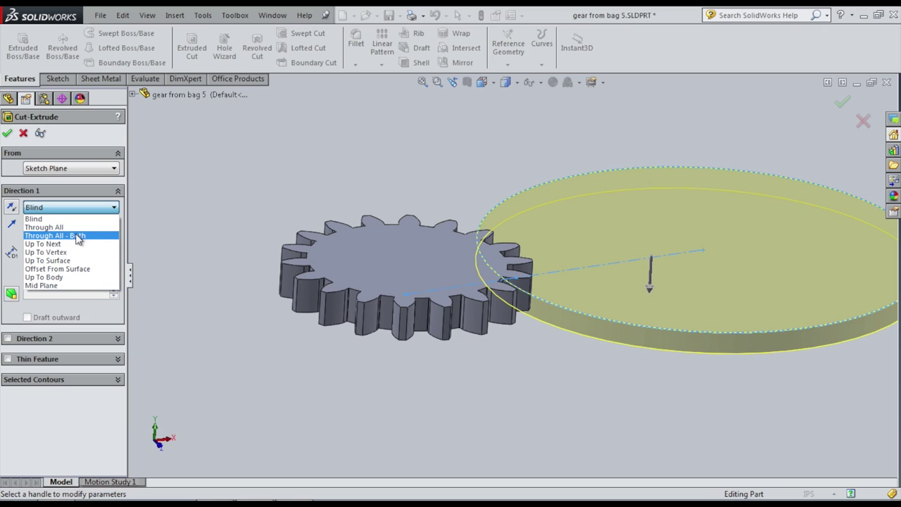
{"action": "left_click", "coordinate": [79, 219]}
- Cut the circle out of the gear with the Through All end condition in the reversed direction
{"action": "left_click", "coordinate": [83, 209]}
{"action": "left_click", "coordinate": [94, 227]}
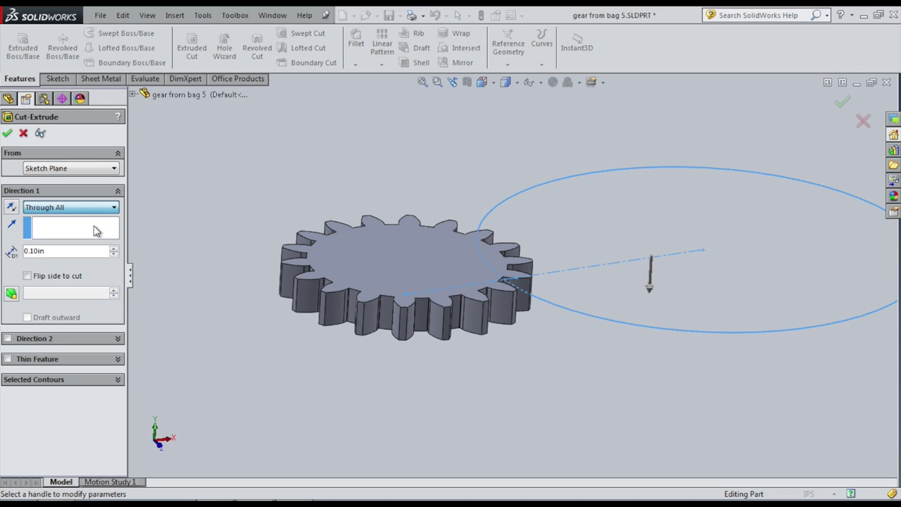
{"action": "left_click", "coordinate": [11, 208]}
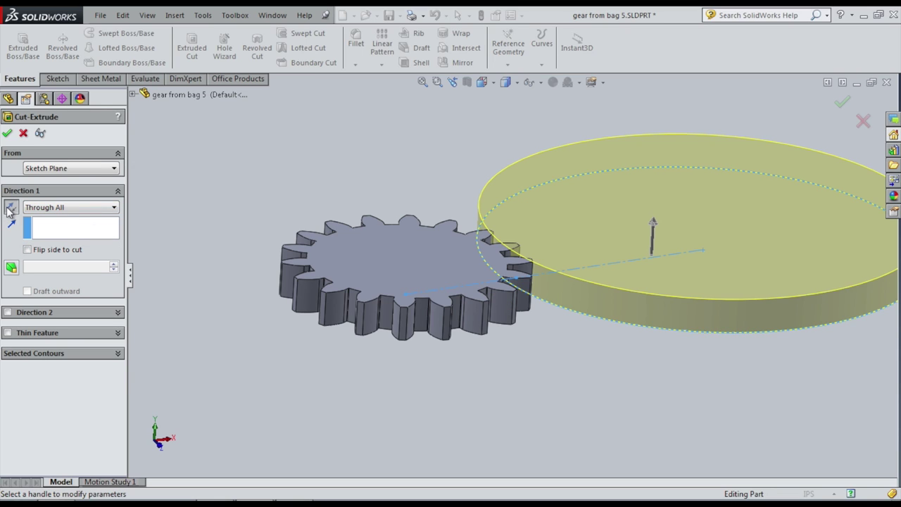
{"action": "mouse_move", "coordinate": [191, 244]}
{"action": "middle_mouse_down"}
{"action": "mouse_move", "coordinate": [185, 141]}
{"action": "mouse_move", "coordinate": [191, 232]}
{"action": "middle_mouse_up"}
{"action": "left_click", "coordinate": [8, 133]}
{"action": "middle_click_drag", "start_coordinate": [394, 153], "coordinate": [370, 326]}
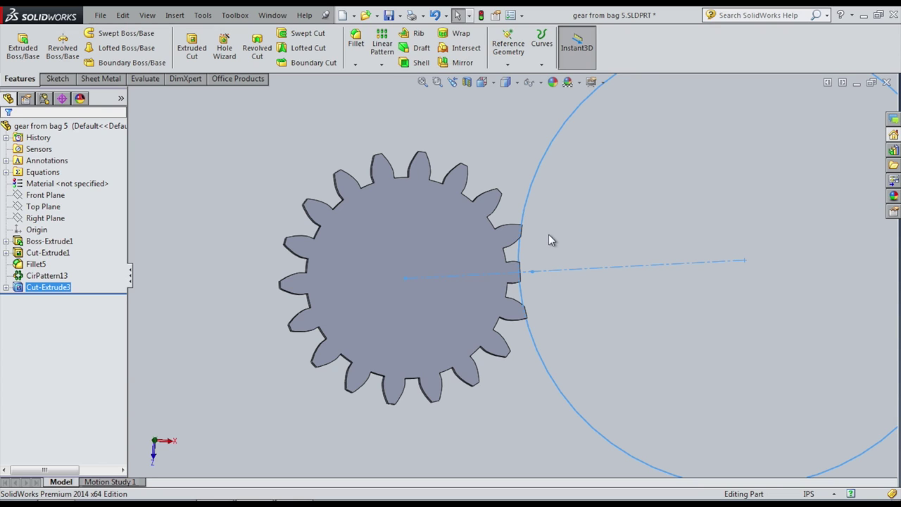
- Compare the trimmed tooth on the modelled gear with the worn tooth on the scanned gear
{"action": "key", "text": "alt+Tab"}
{"action": "middle_click_drag", "start_coordinate": [555, 295], "coordinate": [558, 302]}
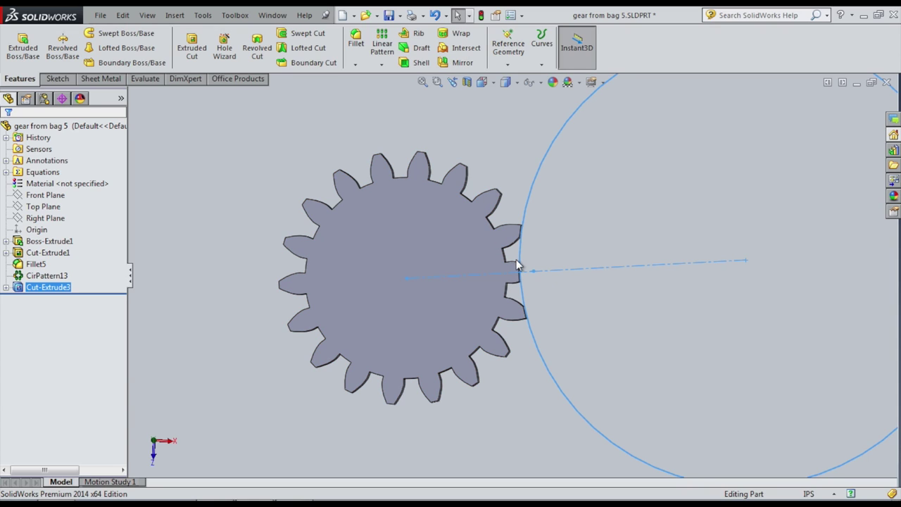
{"action": "scroll", "coordinate": [516, 263], "scroll_direction": "down", "scroll_amount": 3}
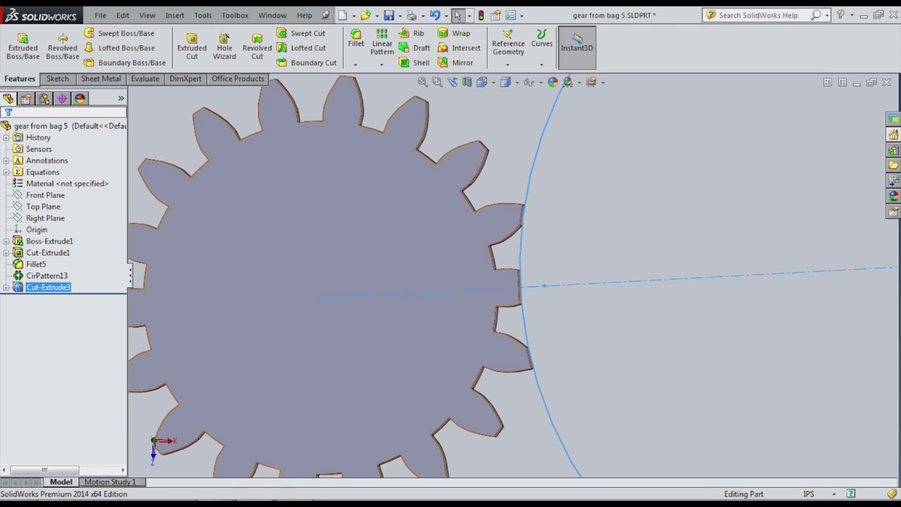
- Switch to CorelDRAW and draw a circle about 0.089 in across on the gear scan, beside the round insert near the worn tooth
{"action": "key", "text": "alt+Tab"}
{"action": "scroll", "coordinate": [318, 194], "scroll_direction": "up", "scroll_amount": 2}
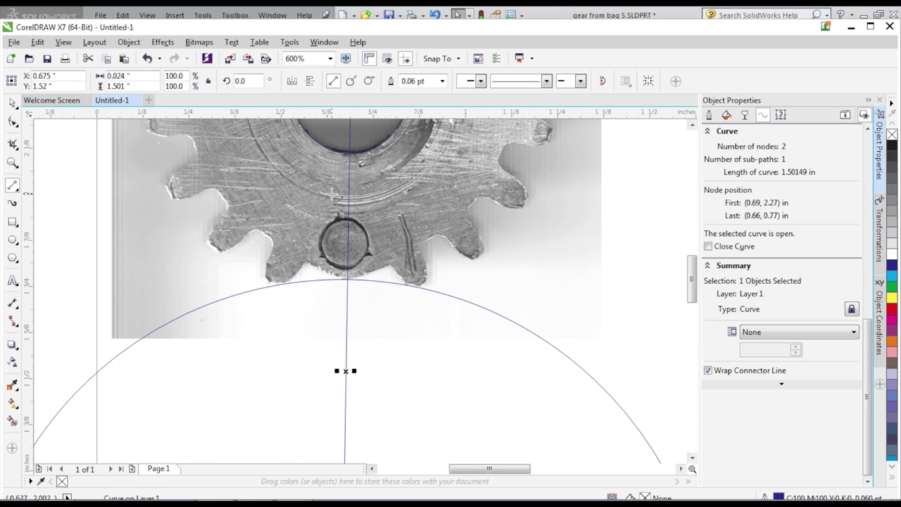
{"action": "scroll", "coordinate": [332, 195], "scroll_direction": "up", "scroll_amount": 1}
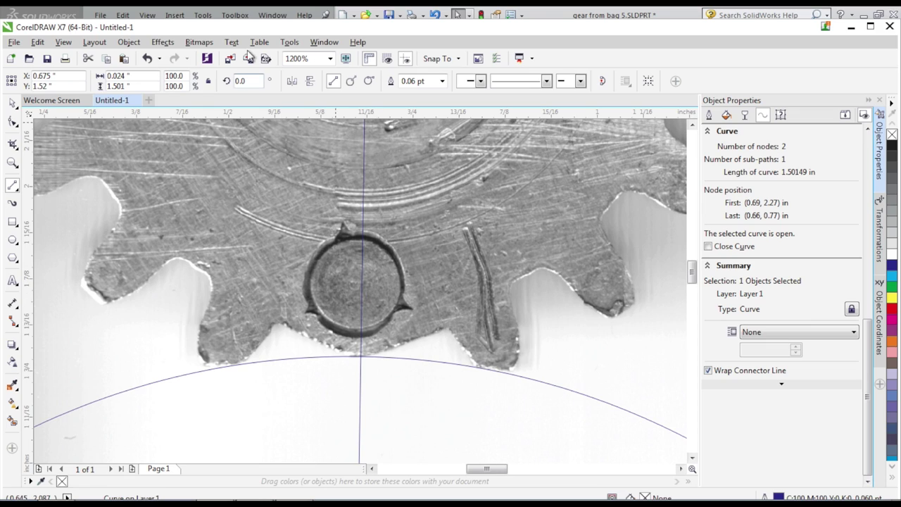
{"action": "left_click", "coordinate": [13, 240]}
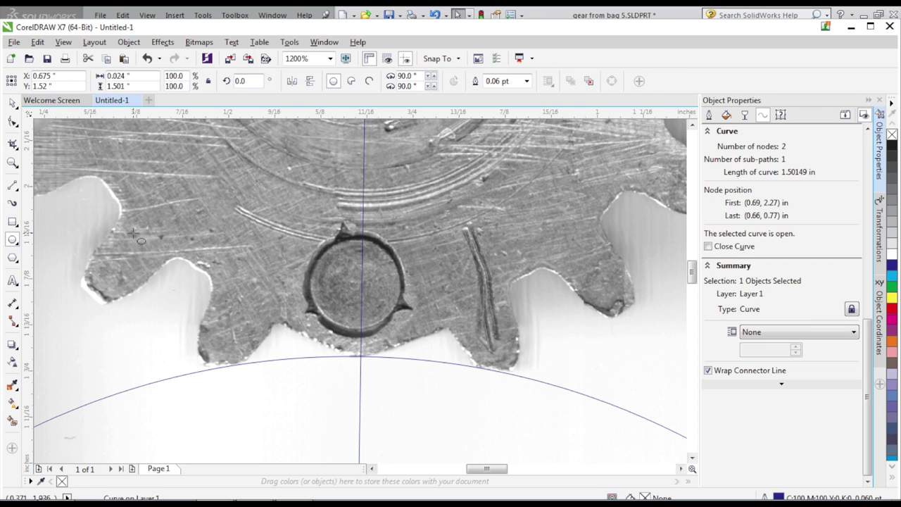
{"action": "left_click_drag", "start_coordinate": [228, 189], "coordinate": [290, 251]}
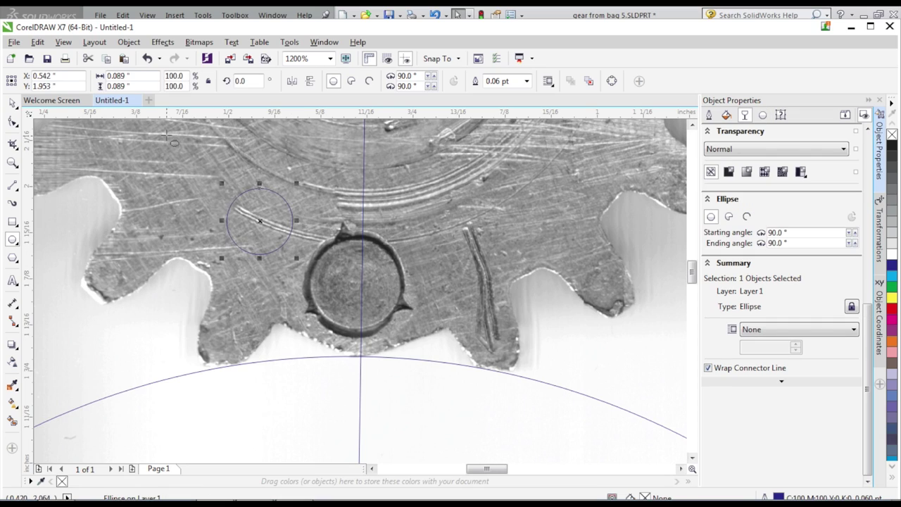
- Set the small circle's width to 1.45 in and check its size against the gear scan
{"action": "left_click", "coordinate": [138, 76]}
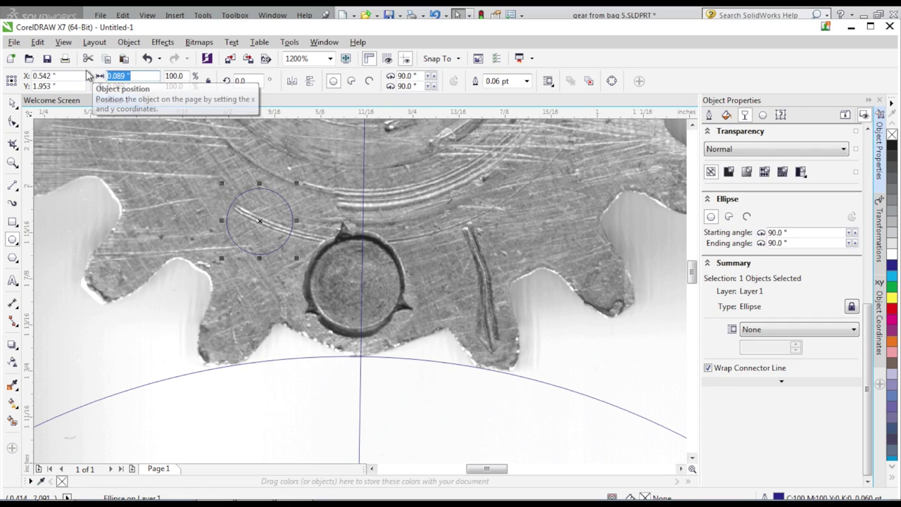
{"action": "type", "text": "1.45"}
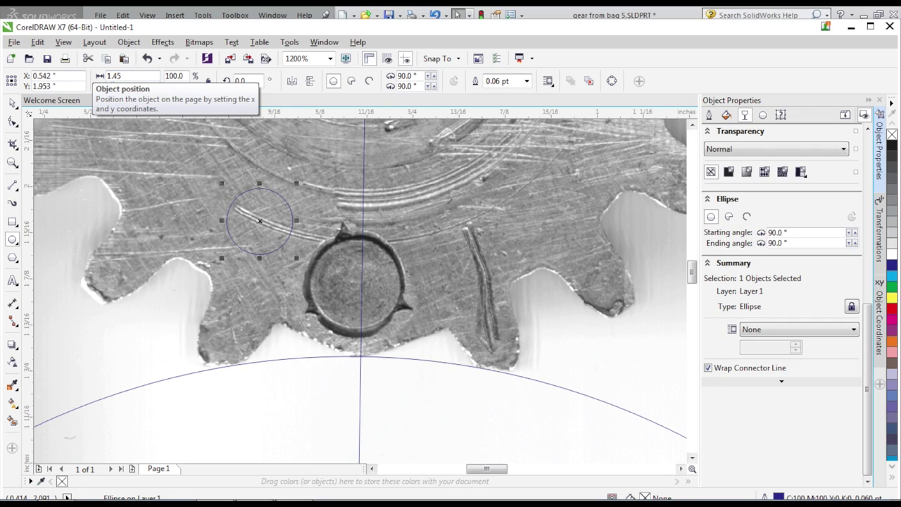
{"action": "key", "text": "Return"}
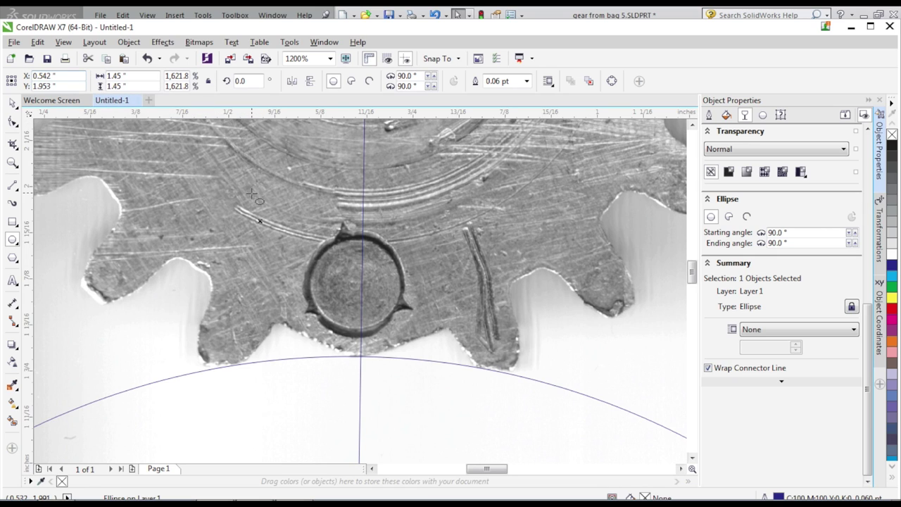
{"action": "scroll", "coordinate": [310, 222], "scroll_direction": "down", "scroll_amount": 2}
{"action": "scroll", "coordinate": [253, 183], "scroll_direction": "up", "scroll_amount": 2}
{"action": "scroll", "coordinate": [200, 148], "scroll_direction": "down", "scroll_amount": 2}
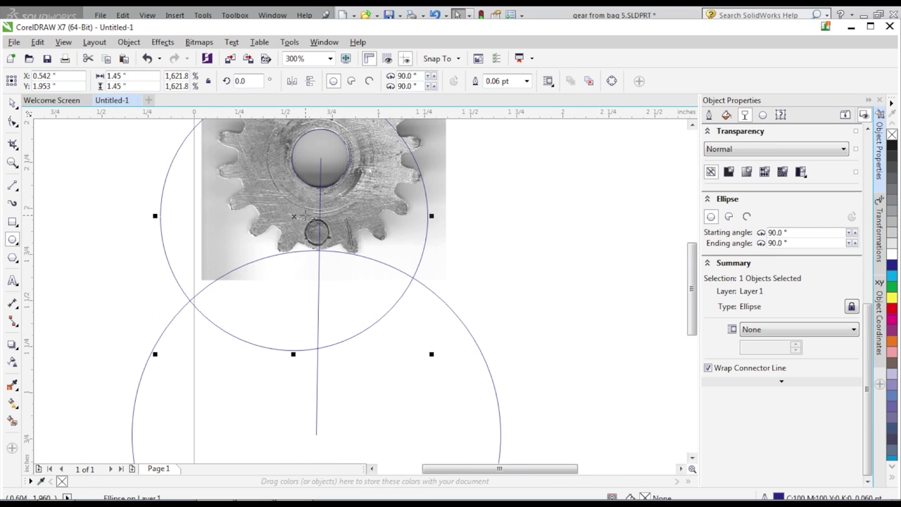
- Set the circle's width and height to 0.145 in
{"action": "left_click", "coordinate": [140, 74]}
{"action": "type", "text": "0.145"}
{"action": "key", "text": "Tab"}
{"action": "type", "text": "0.145"}
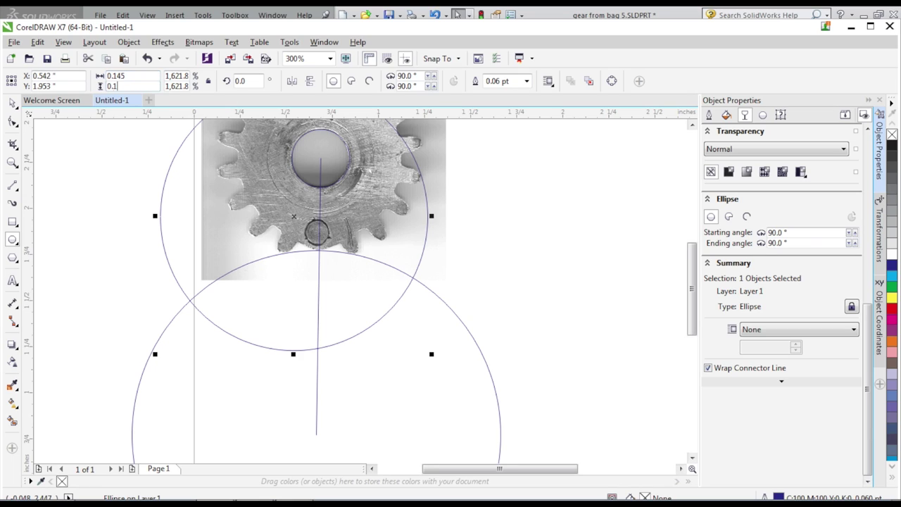
{"action": "key", "text": "Return"}
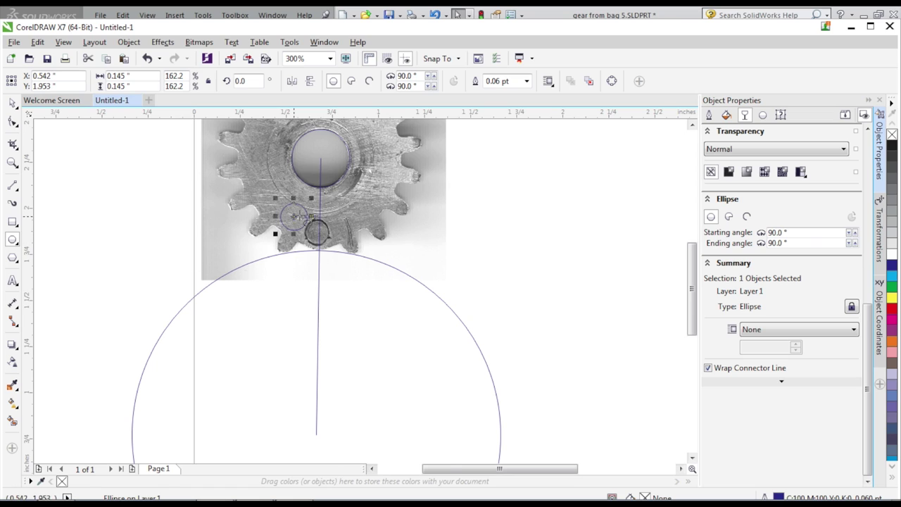
{"action": "scroll", "coordinate": [303, 221], "scroll_direction": "up", "scroll_amount": 2}
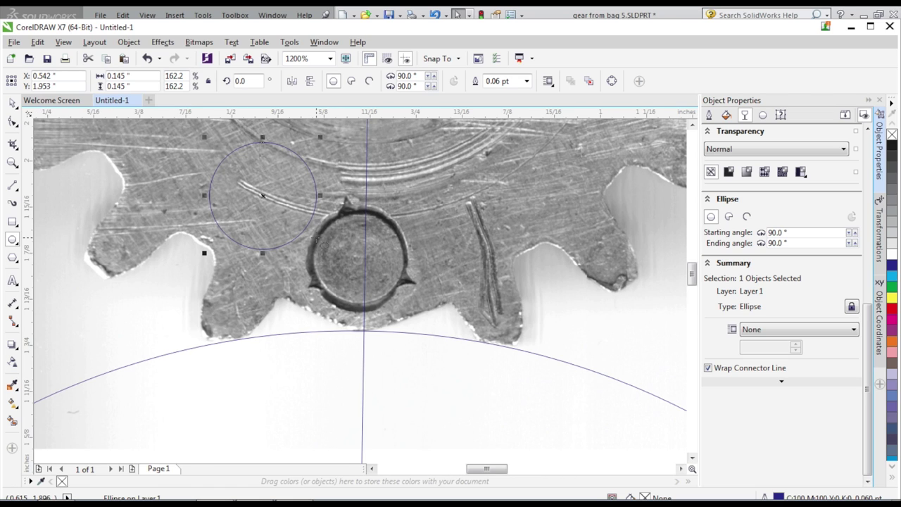
- Try the 0.145 in circle over the round insert on the scan, and move it aside
{"action": "left_click", "coordinate": [12, 102]}
{"action": "left_click_drag", "start_coordinate": [255, 202], "coordinate": [358, 258]}
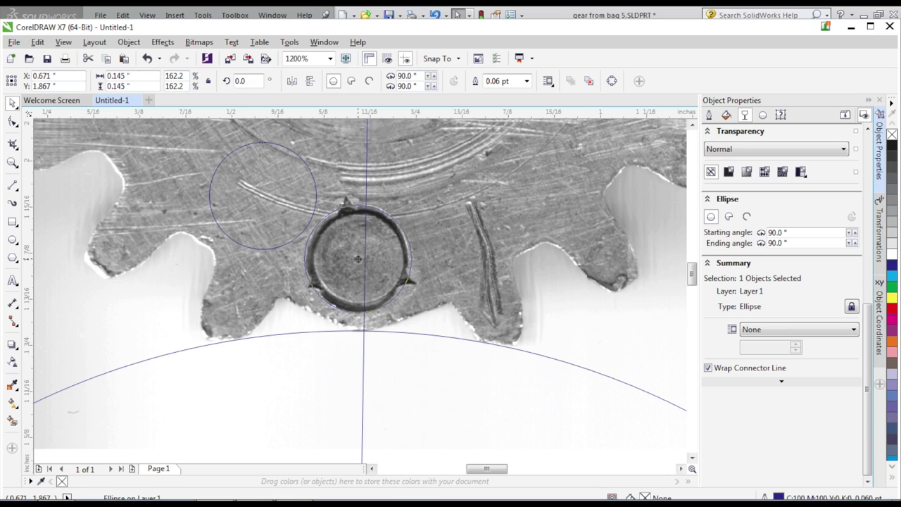
{"action": "left_click_drag", "start_coordinate": [357, 259], "coordinate": [357, 260]}
{"action": "left_click_drag", "start_coordinate": [357, 259], "coordinate": [358, 260]}
{"action": "left_click_drag", "start_coordinate": [358, 259], "coordinate": [364, 258]}
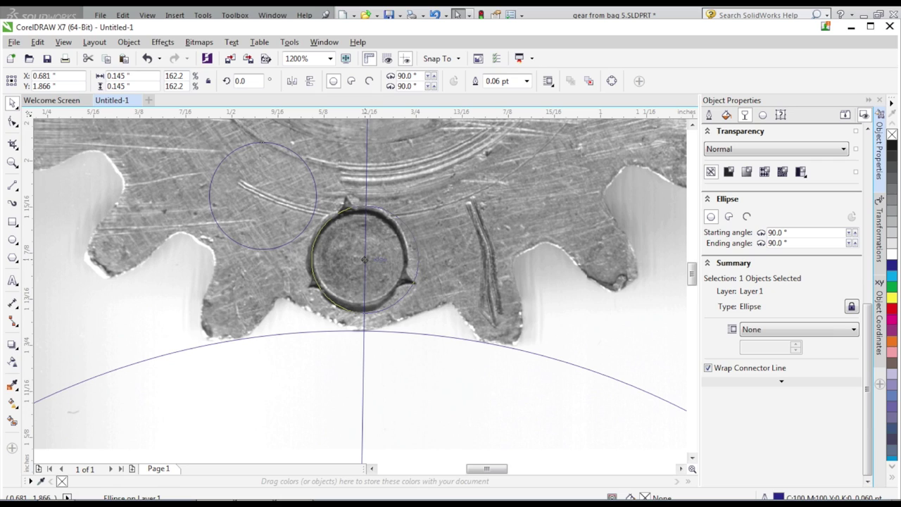
{"action": "left_click_drag", "start_coordinate": [364, 259], "coordinate": [358, 259]}
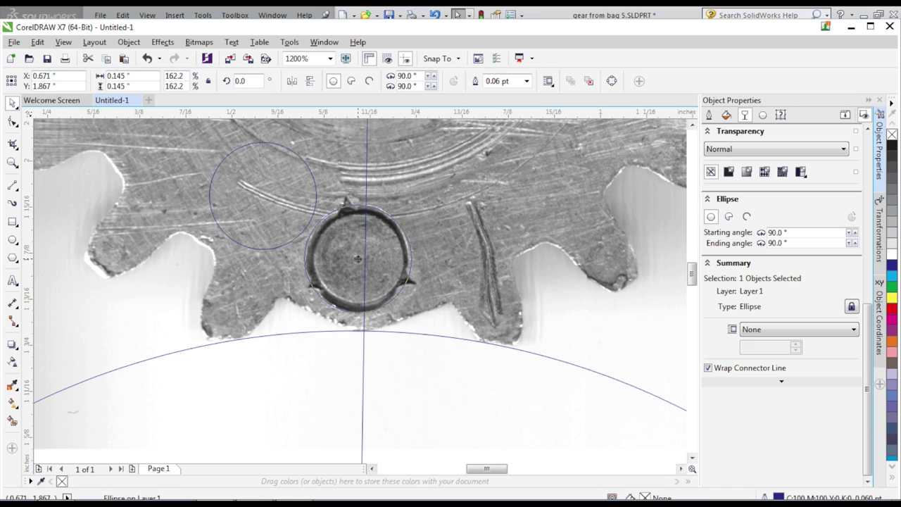
{"action": "left_click_drag", "start_coordinate": [358, 259], "coordinate": [357, 260]}
{"action": "left_click_drag", "start_coordinate": [262, 195], "coordinate": [478, 192]}
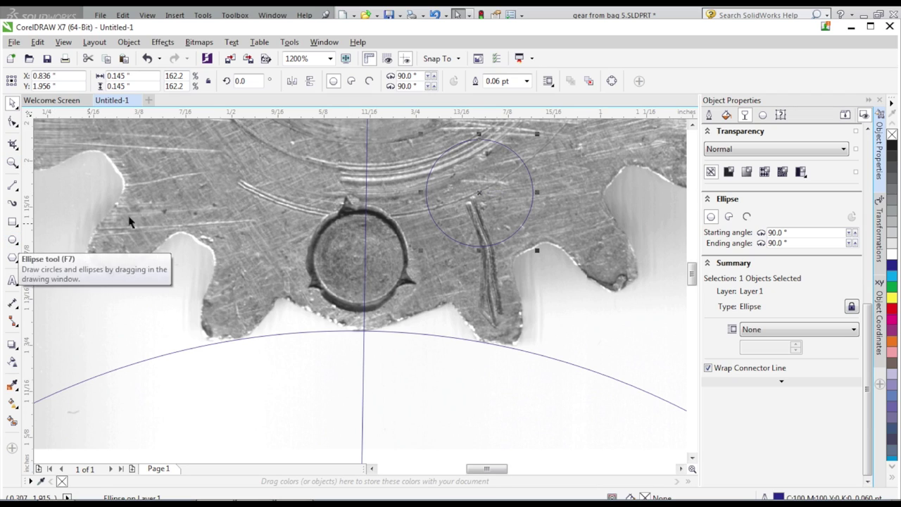
- Centre the circle on the round insert and resize it to about 0.123 in across, matching the insert's inner edge
{"action": "left_click_drag", "start_coordinate": [480, 194], "coordinate": [357, 259]}
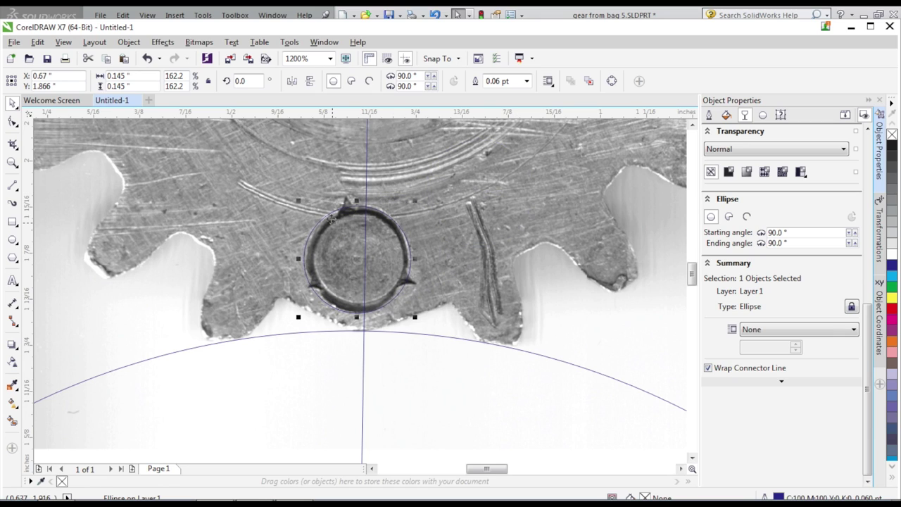
{"action": "left_click_drag", "start_coordinate": [298, 200], "coordinate": [315, 212]}
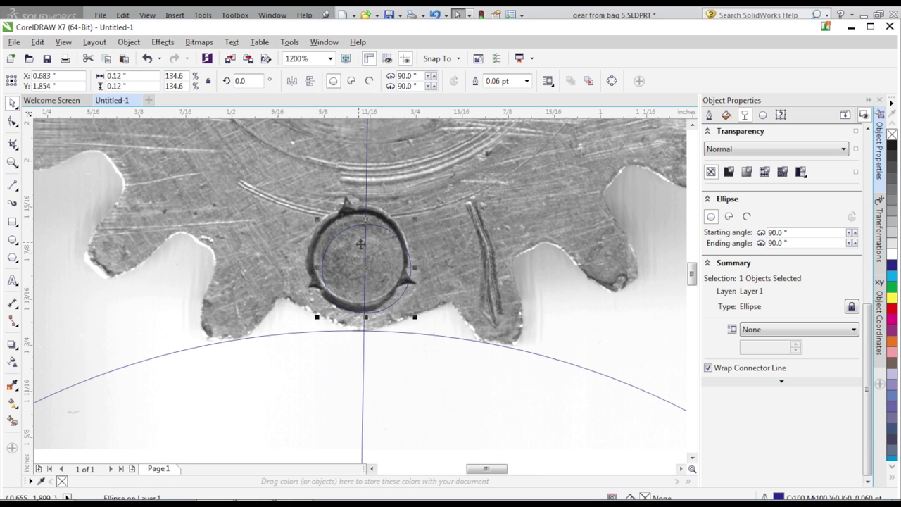
{"action": "left_click_drag", "start_coordinate": [357, 260], "coordinate": [359, 258]}
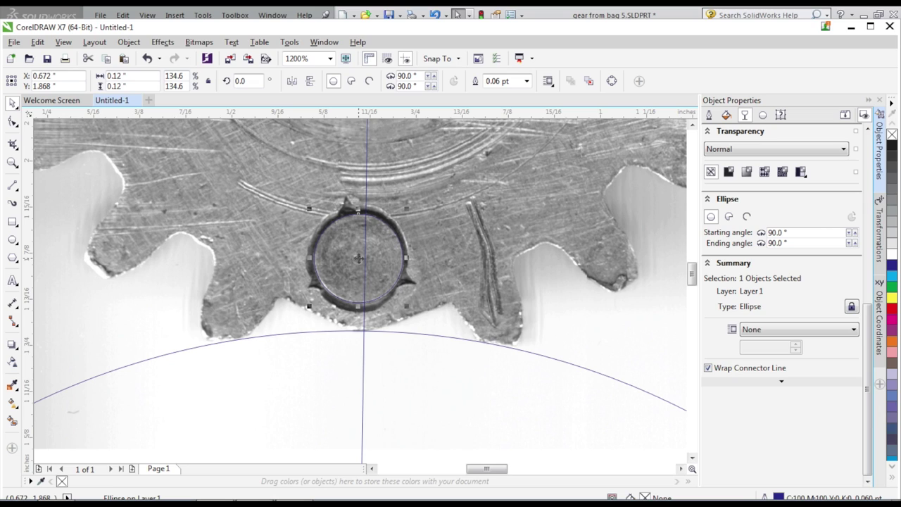
{"action": "scroll", "coordinate": [358, 259], "scroll_direction": "up", "scroll_amount": 2}
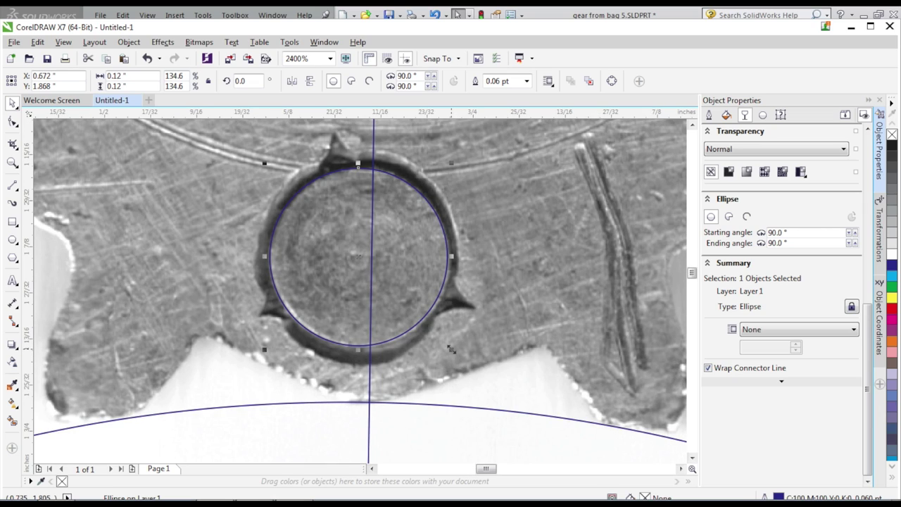
{"action": "left_click_drag", "start_coordinate": [451, 349], "coordinate": [455, 353]}
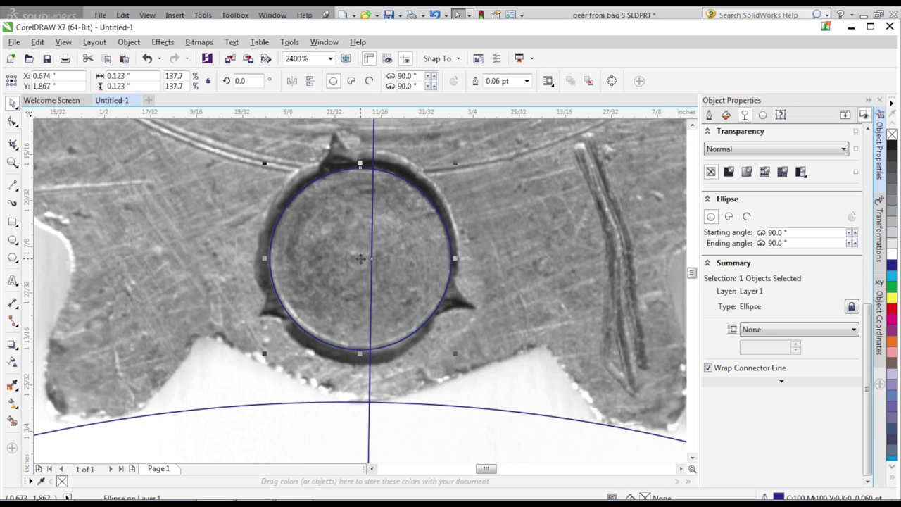
- Make a concentric copy of the insert circle with its width and height set to 0.145 in
{"action": "left_click", "coordinate": [111, 75]}
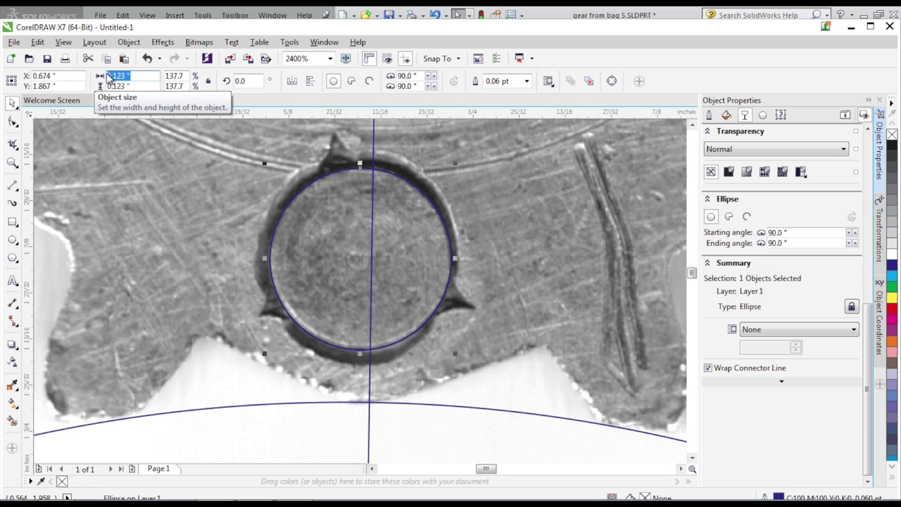
{"action": "type", "text": "0.145"}
{"action": "key", "text": "Tab"}
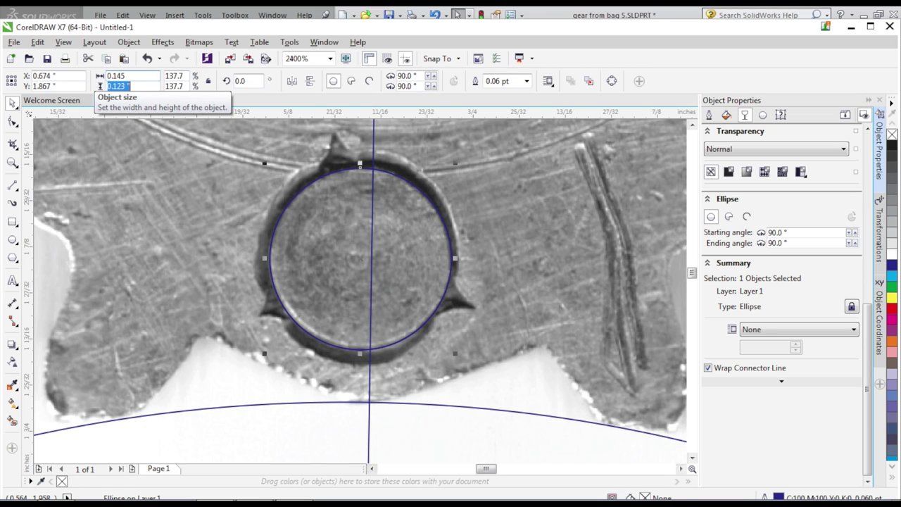
{"action": "type", "text": "0.145"}
{"action": "key", "text": "Return"}
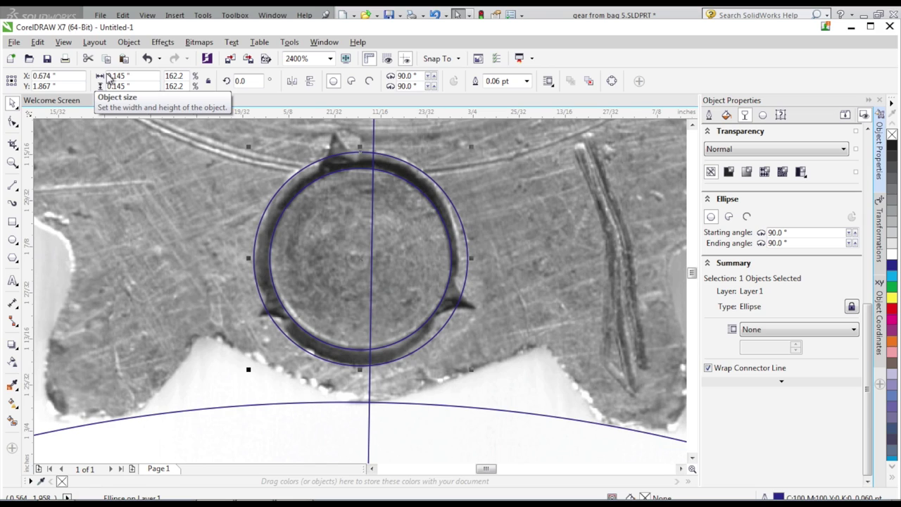
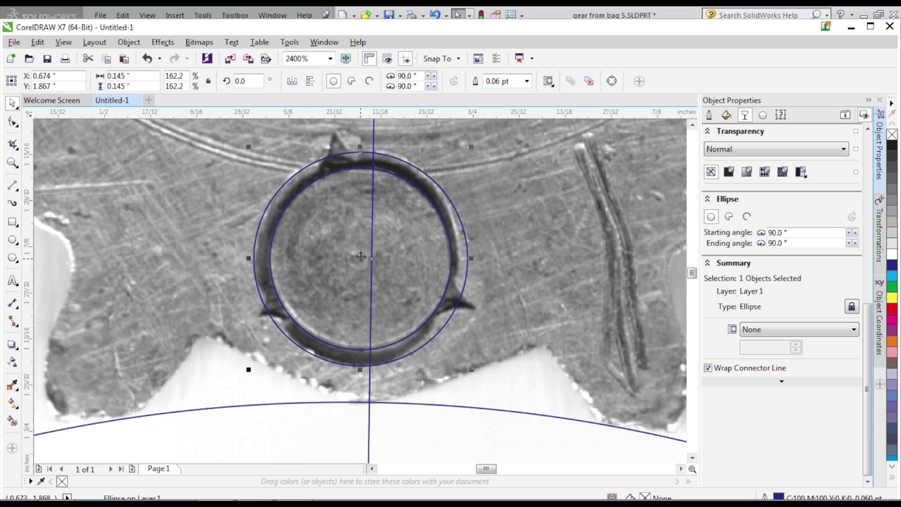
{"action": "scroll", "coordinate": [361, 256], "scroll_direction": "down", "scroll_amount": 3}
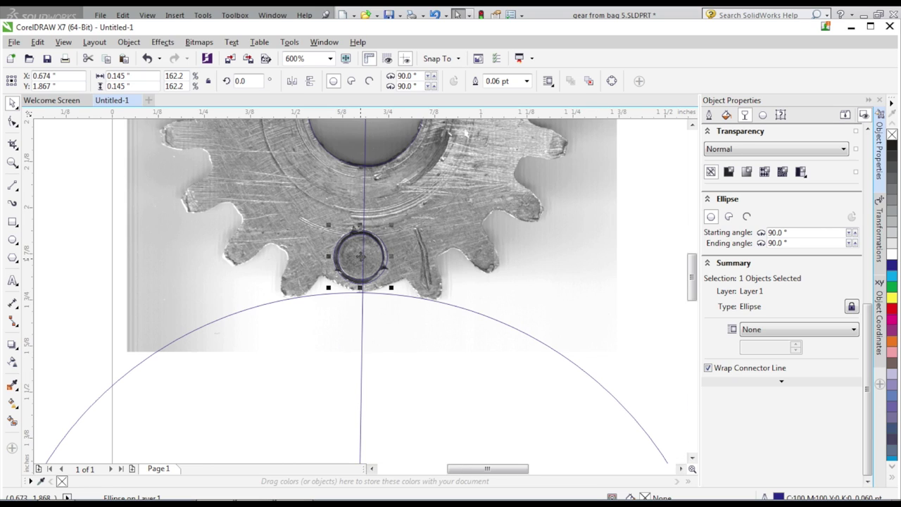
{"action": "scroll", "coordinate": [360, 256], "scroll_direction": "down", "scroll_amount": 1}
{"action": "scroll", "coordinate": [374, 209], "scroll_direction": "up", "scroll_amount": 1}
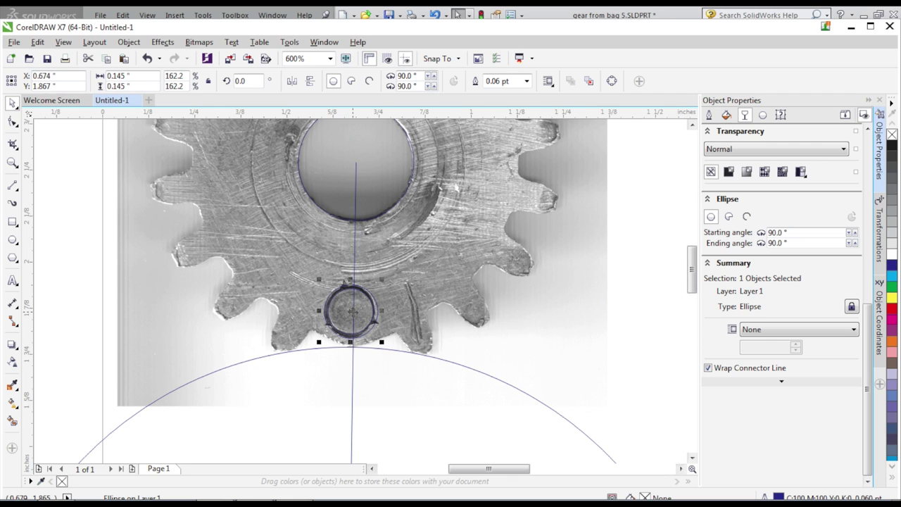
{"action": "scroll", "coordinate": [352, 311], "scroll_direction": "up", "scroll_amount": 3}
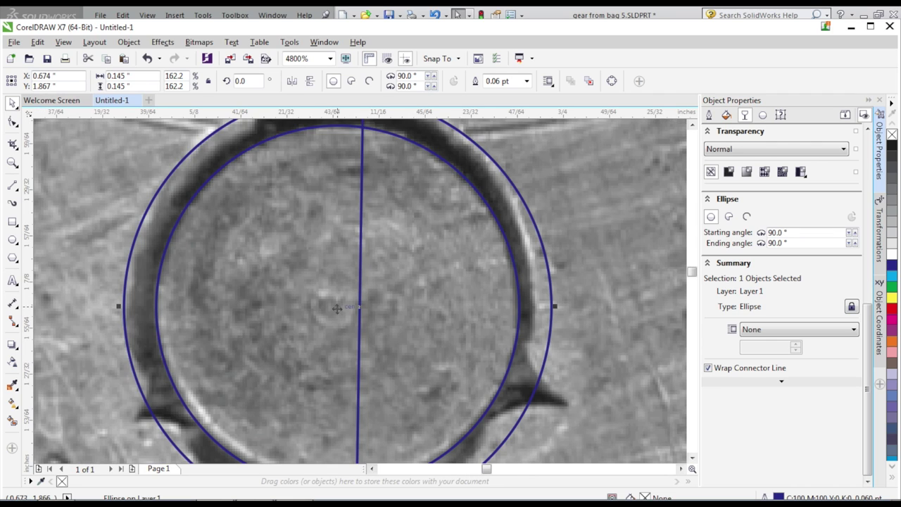
{"action": "scroll", "coordinate": [367, 311], "scroll_direction": "down", "scroll_amount": 5}
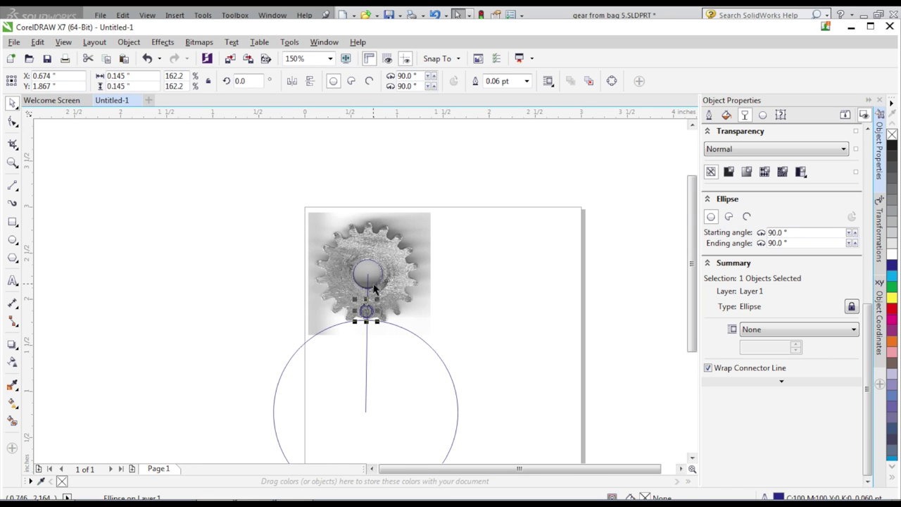
- Draw a horizontal line about 0.007 in long from the insert circles' centre to the gear's vertical centre line
{"action": "scroll", "coordinate": [367, 310], "scroll_direction": "up", "scroll_amount": 3}
{"action": "scroll", "coordinate": [373, 362], "scroll_direction": "up", "scroll_amount": 3}
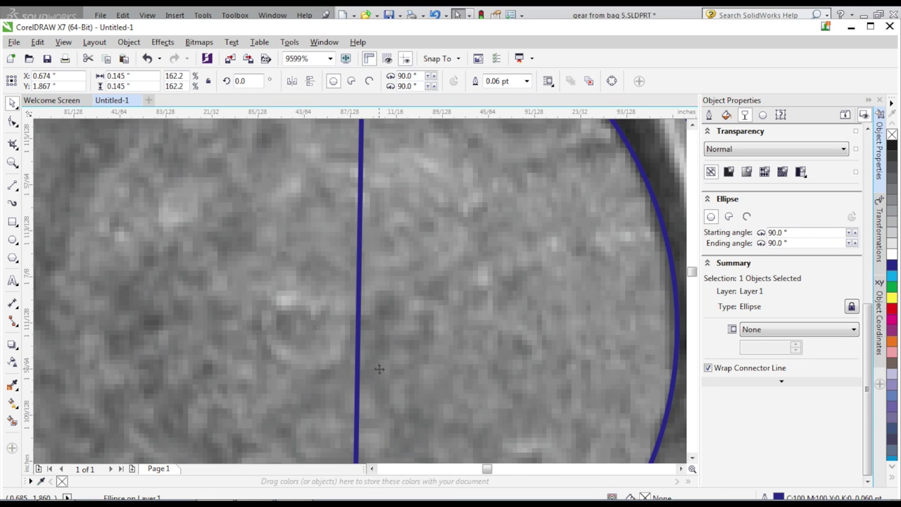
{"action": "scroll", "coordinate": [368, 360], "scroll_direction": "down", "scroll_amount": 1}
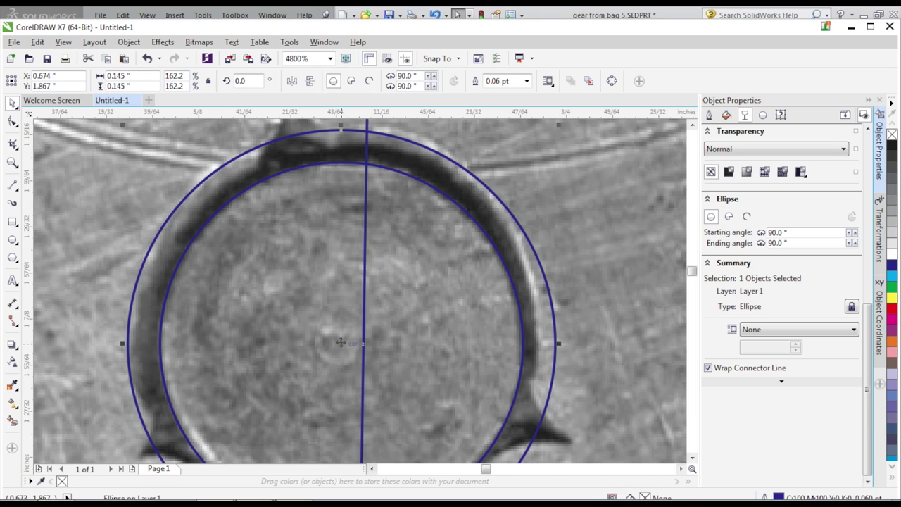
{"action": "left_click", "coordinate": [14, 186]}
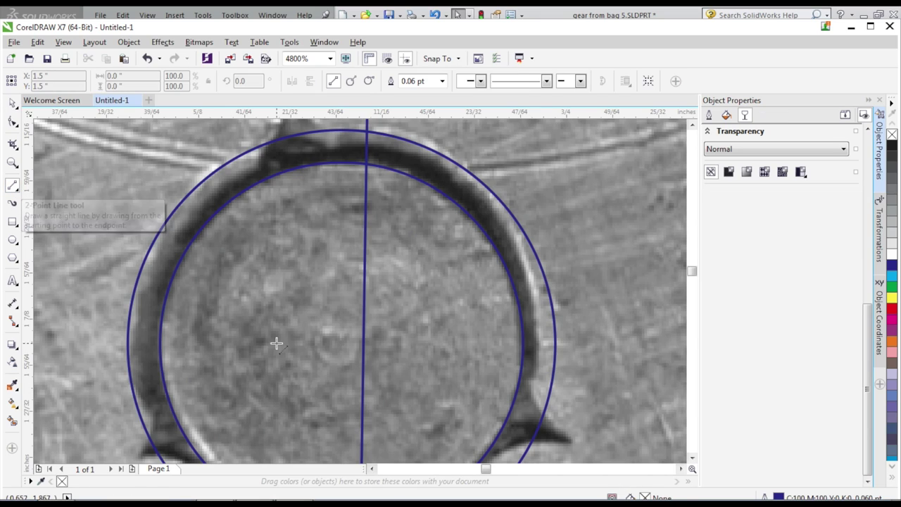
{"action": "left_click_drag", "start_coordinate": [343, 346], "coordinate": [362, 346]}
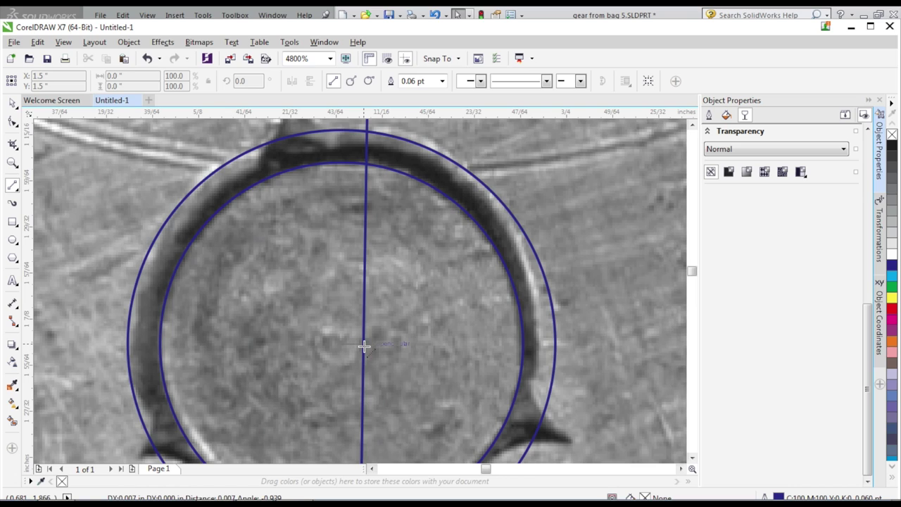
{"action": "left_click_drag", "start_coordinate": [364, 346], "coordinate": [363, 346]}
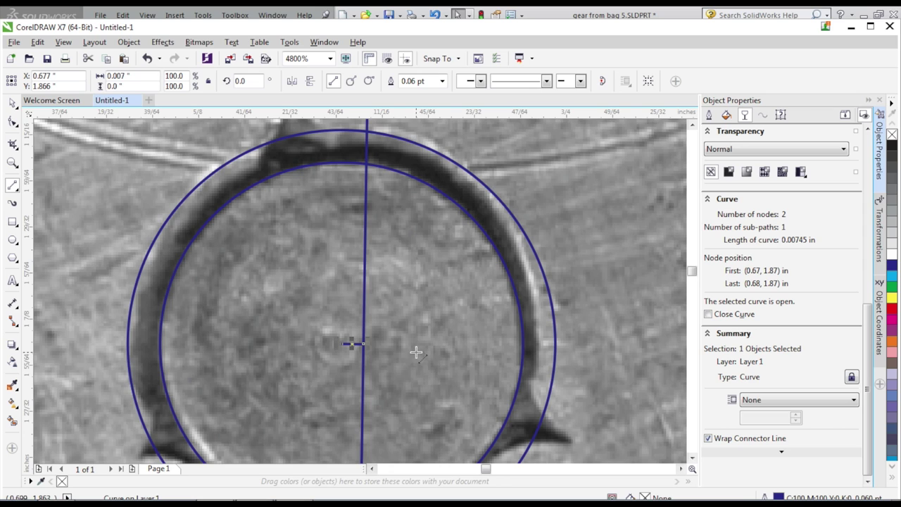
- Draw a line about 0.404 in long along the centre line, from the short offset line's end to the gear bore's centre
{"action": "scroll", "coordinate": [380, 322], "scroll_direction": "down", "scroll_amount": 5}
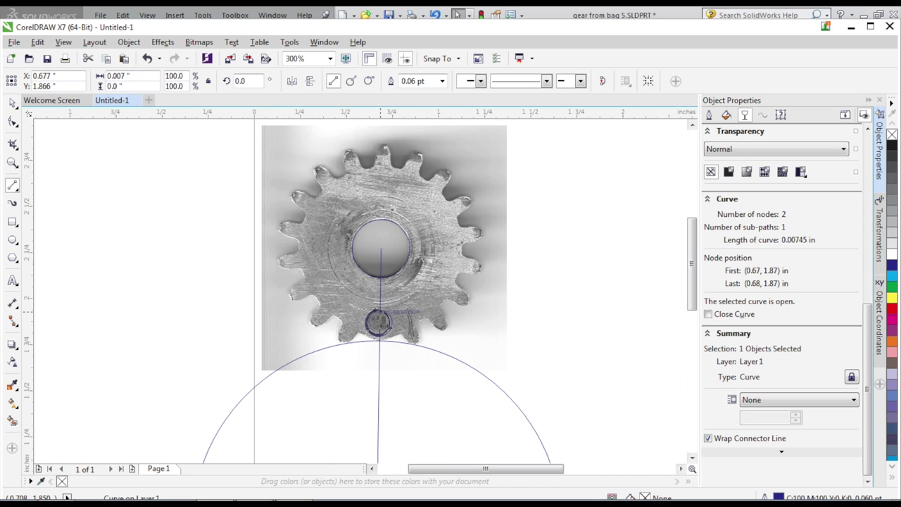
{"action": "scroll", "coordinate": [387, 323], "scroll_direction": "up", "scroll_amount": 5}
{"action": "scroll", "coordinate": [391, 324], "scroll_direction": "down", "scroll_amount": 5}
{"action": "scroll", "coordinate": [334, 420], "scroll_direction": "up", "scroll_amount": 4}
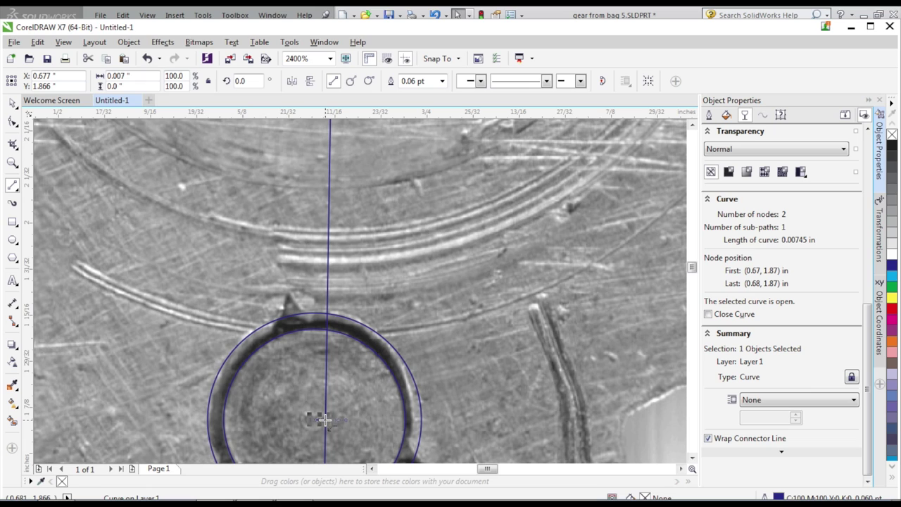
{"action": "scroll", "coordinate": [407, 266], "scroll_direction": "down", "scroll_amount": 2}
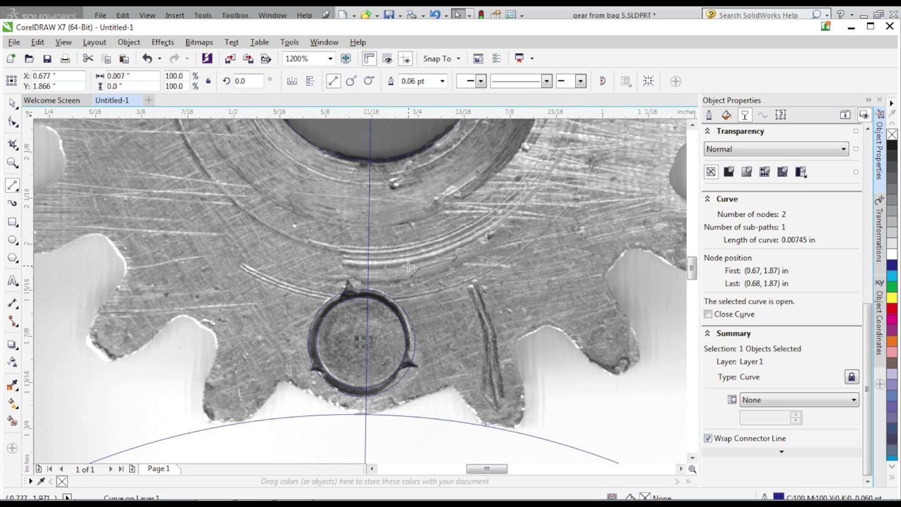
{"action": "scroll", "coordinate": [391, 344], "scroll_direction": "up", "scroll_amount": 2}
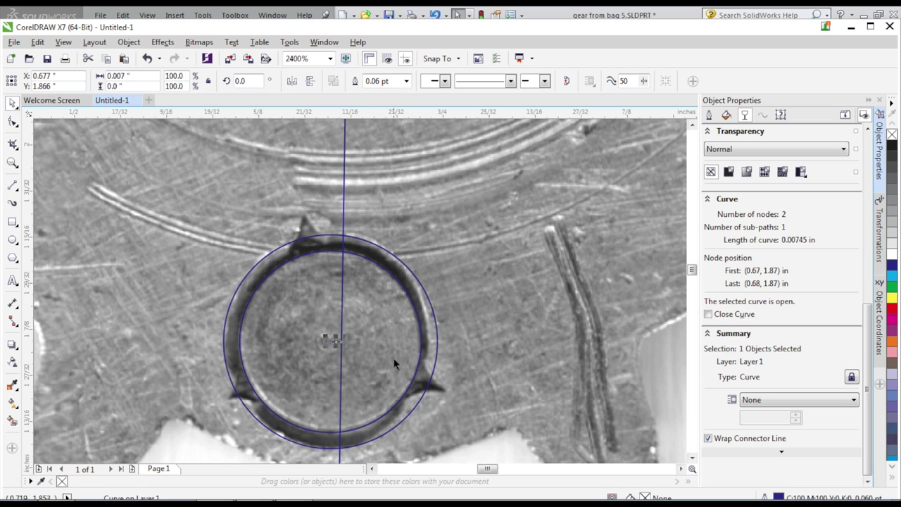
{"action": "key", "text": "Tab"}
{"action": "key", "text": "Tab"}
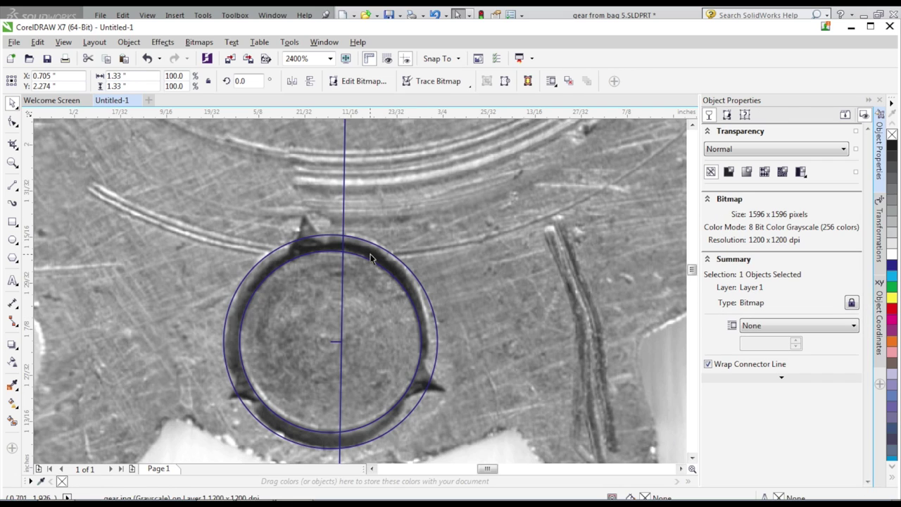
{"action": "left_click", "coordinate": [15, 192]}
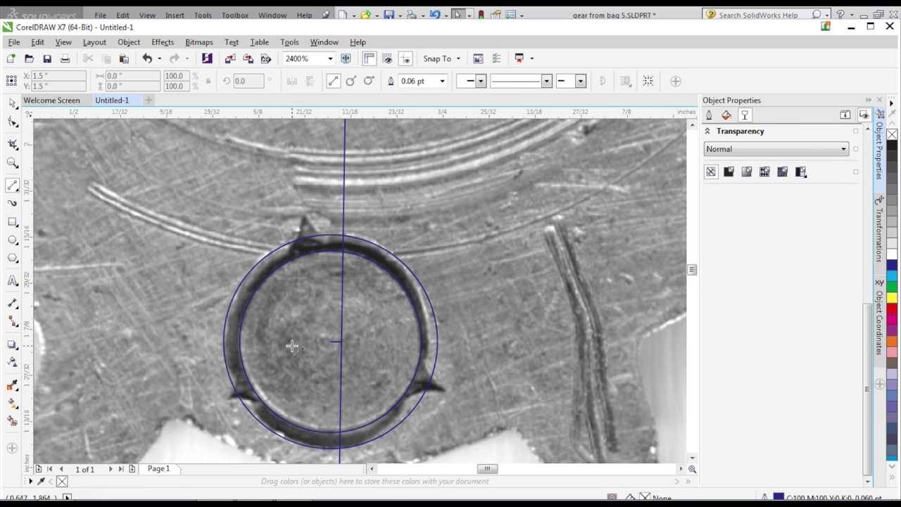
{"action": "left_click", "coordinate": [340, 342]}
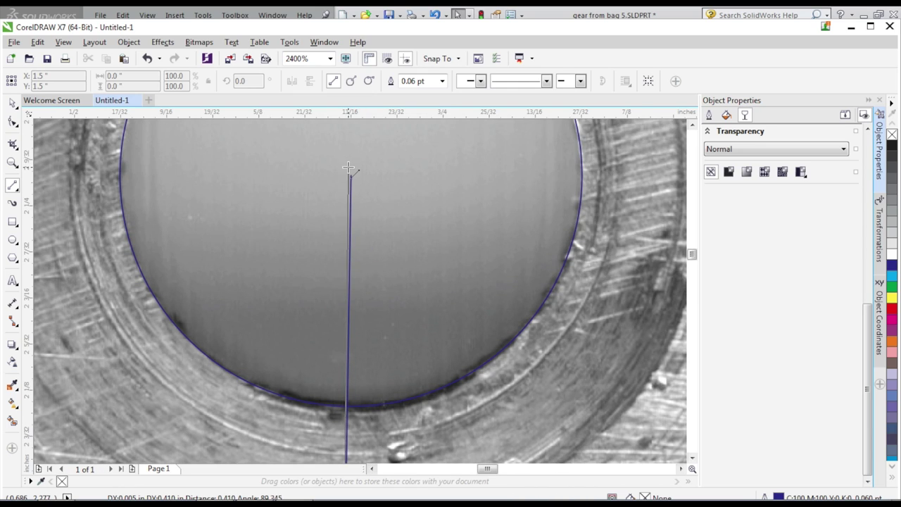
{"action": "left_click", "coordinate": [348, 169]}
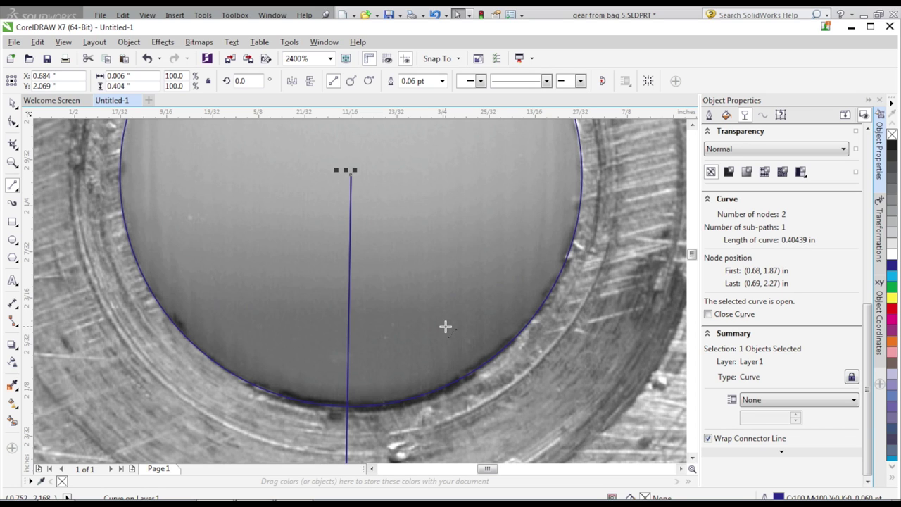
{"action": "scroll", "coordinate": [445, 326], "scroll_direction": "down", "scroll_amount": 1}
{"action": "scroll", "coordinate": [445, 325], "scroll_direction": "down", "scroll_amount": 1}
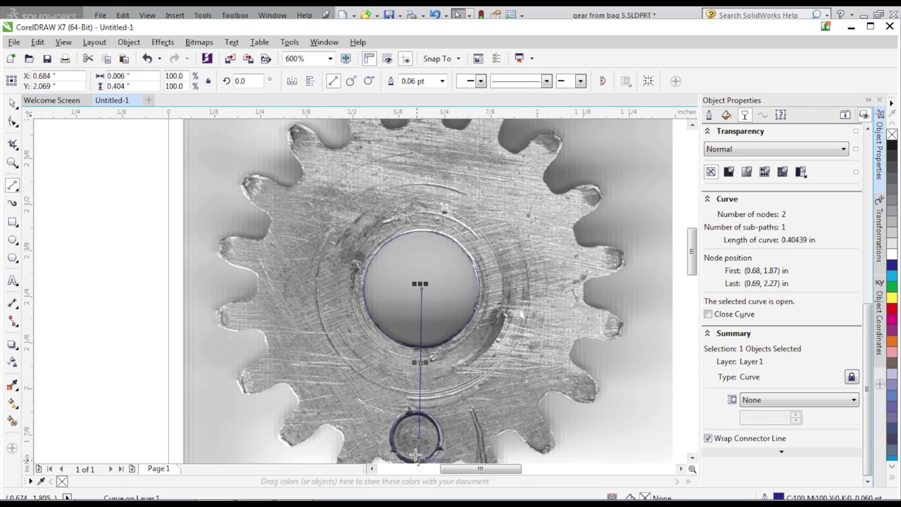
{"action": "scroll", "coordinate": [428, 454], "scroll_direction": "up", "scroll_amount": 1}
{"action": "scroll", "coordinate": [428, 454], "scroll_direction": "up", "scroll_amount": 2}
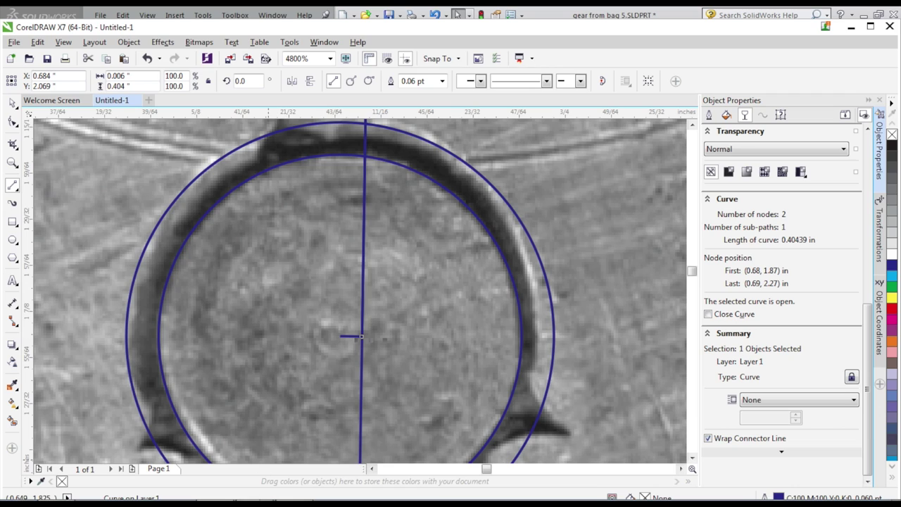
- Switch to SolidWorks and start a new sketch on the Top Plane
{"action": "key", "text": "alt+Tab"}
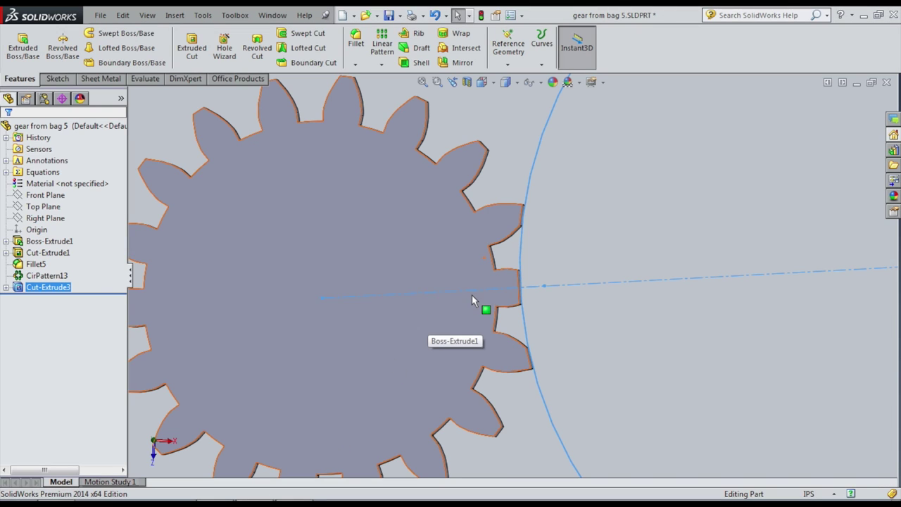
{"action": "left_click", "coordinate": [61, 80]}
{"action": "left_click", "coordinate": [17, 42]}
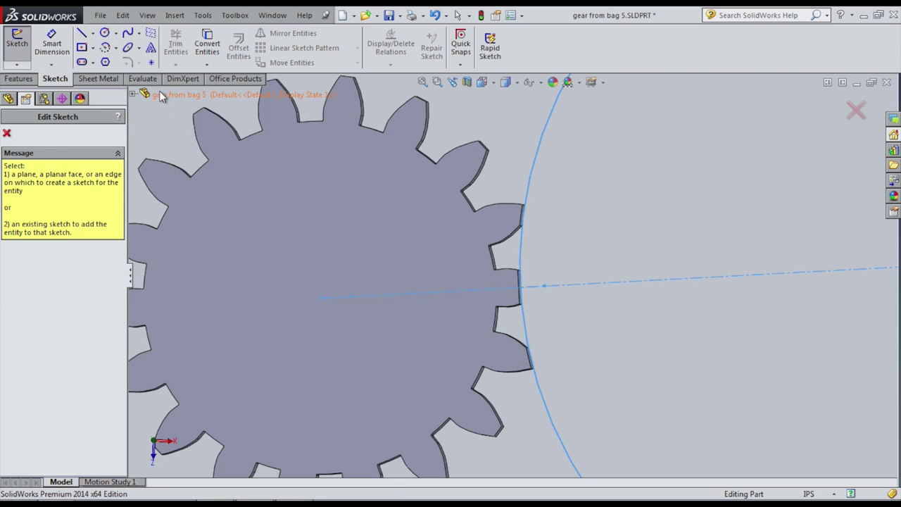
{"action": "left_click", "coordinate": [137, 95]}
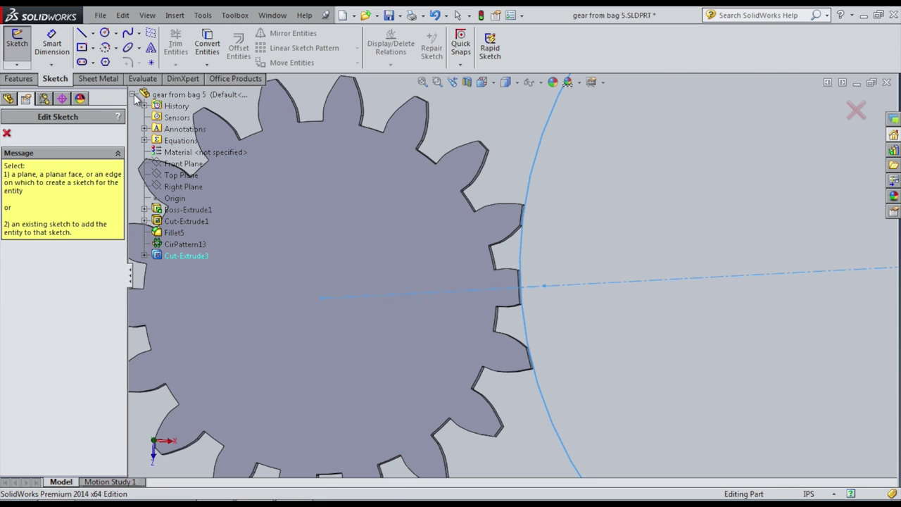
{"action": "left_click", "coordinate": [173, 176]}
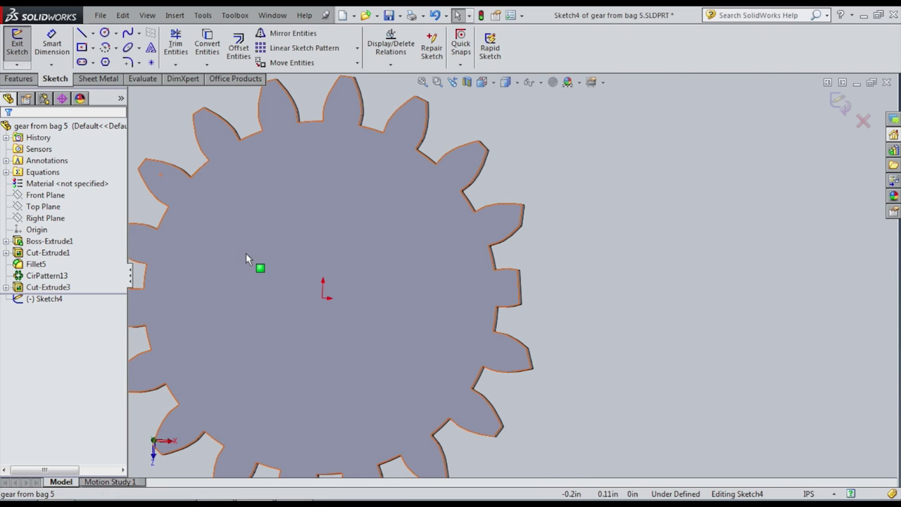
- Sketch a construction line from the origin to the middle of the shortened tooth's tip edge
{"action": "left_click", "coordinate": [104, 33]}
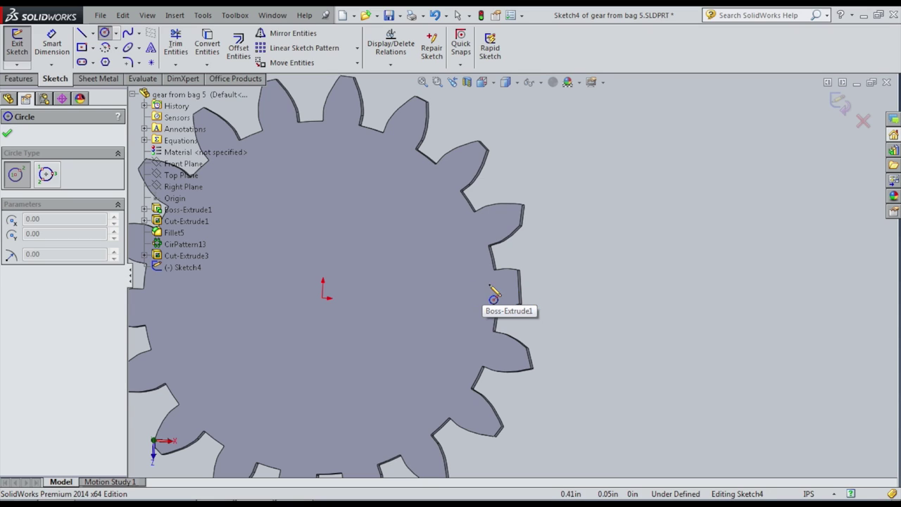
{"action": "left_click", "coordinate": [82, 34]}
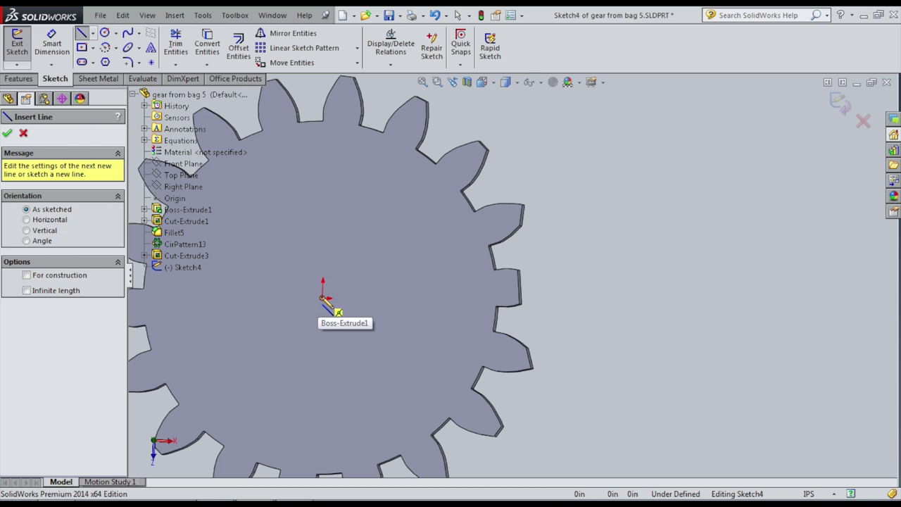
{"action": "left_click", "coordinate": [323, 297]}
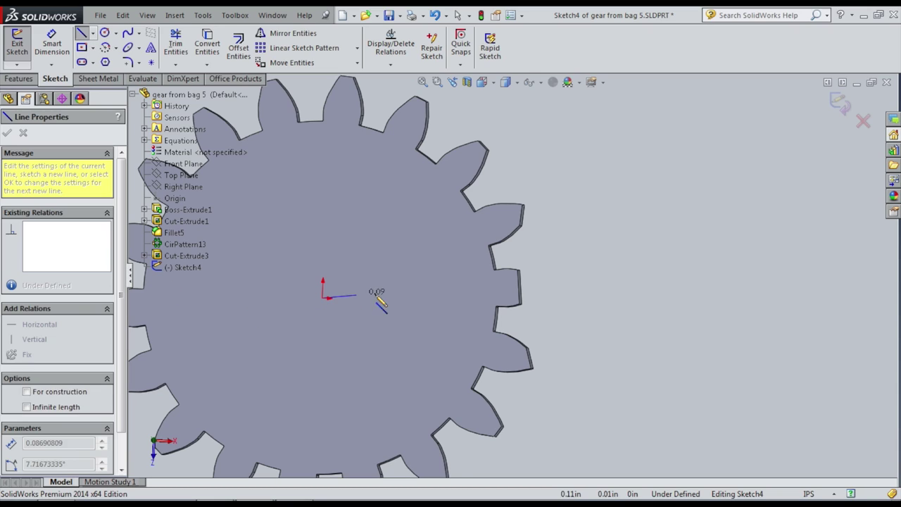
{"action": "double_click", "coordinate": [520, 289]}
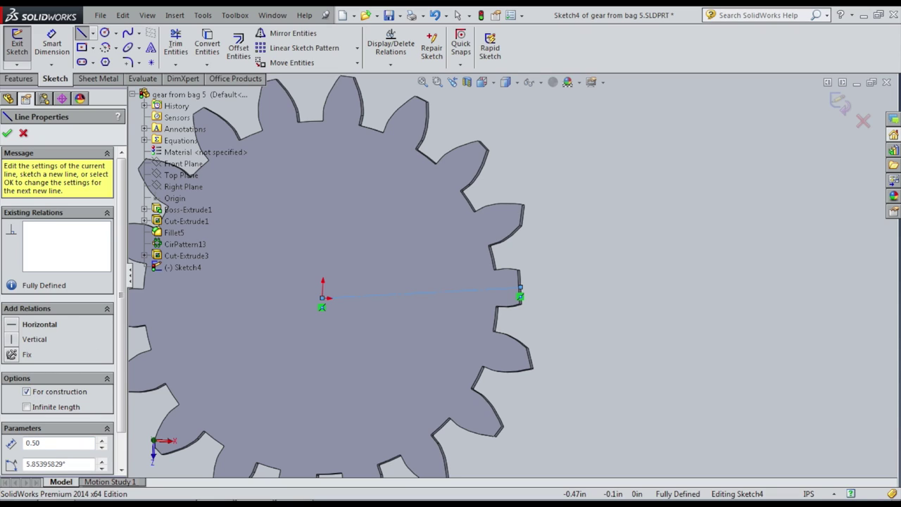
{"action": "left_click", "coordinate": [7, 134]}
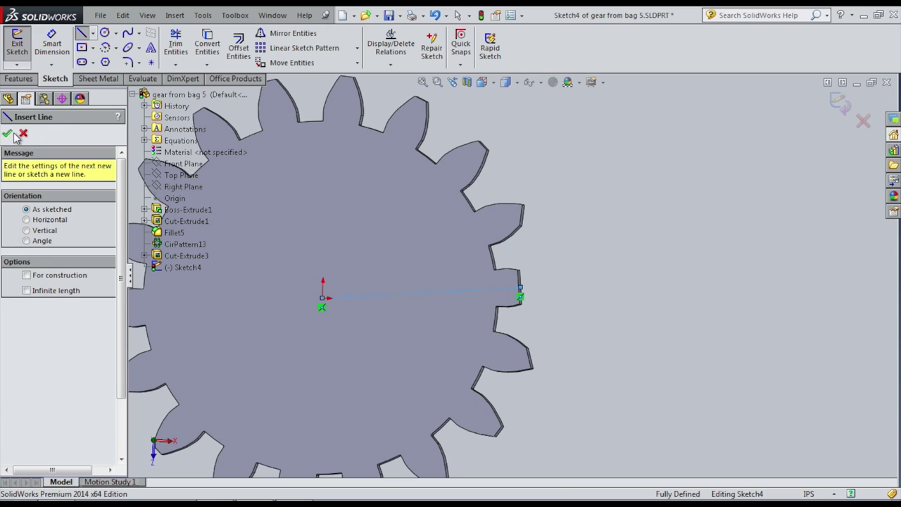
{"action": "left_click", "coordinate": [6, 134]}
{"action": "left_click", "coordinate": [593, 310]}
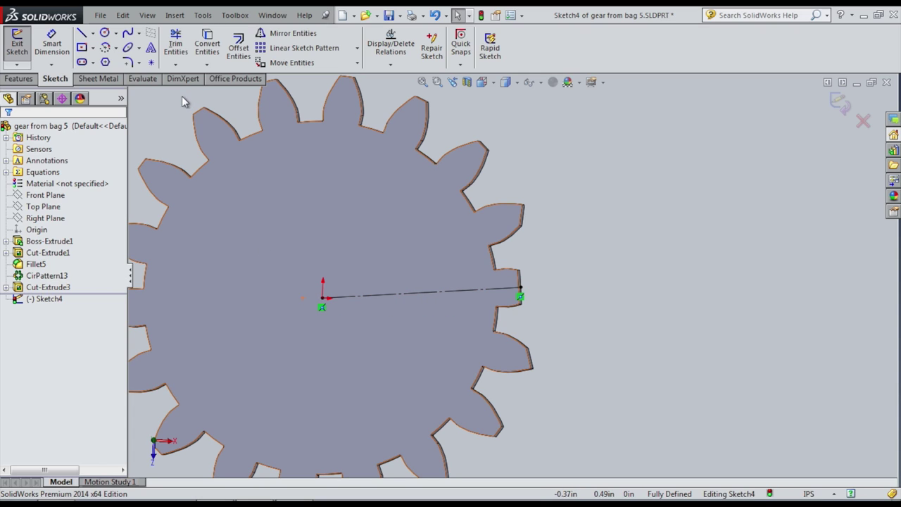
- Sketch a circle just below the construction line near the shortened tooth and dimension its diameter to 0.145 in
{"action": "left_click", "coordinate": [104, 33]}
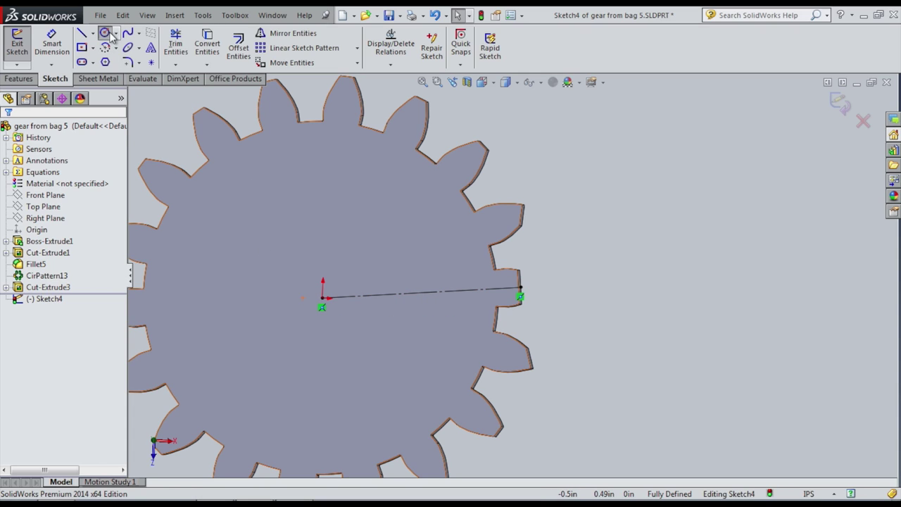
{"action": "left_click", "coordinate": [470, 299]}
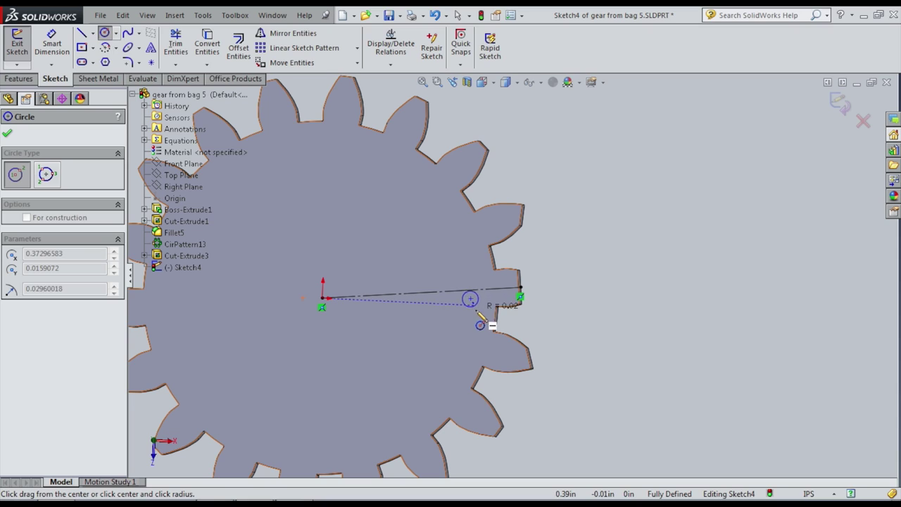
{"action": "left_click", "coordinate": [481, 310]}
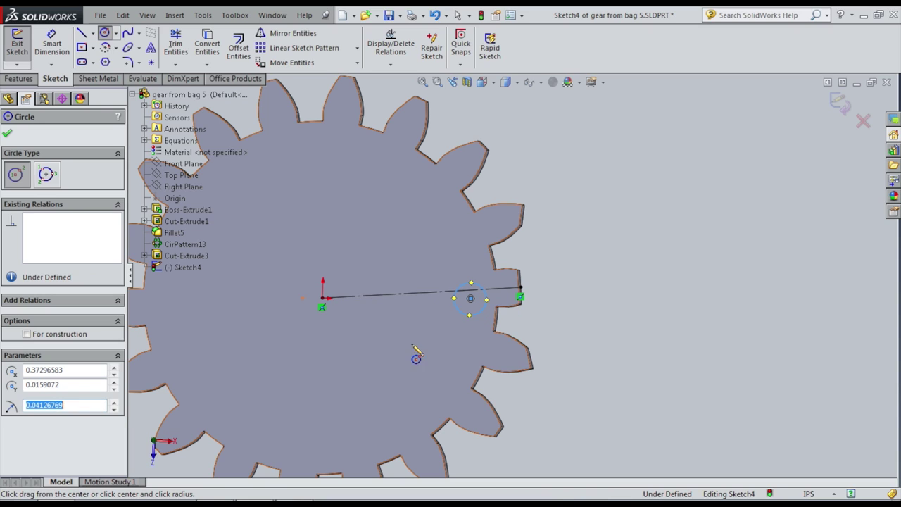
{"action": "left_click", "coordinate": [54, 53]}
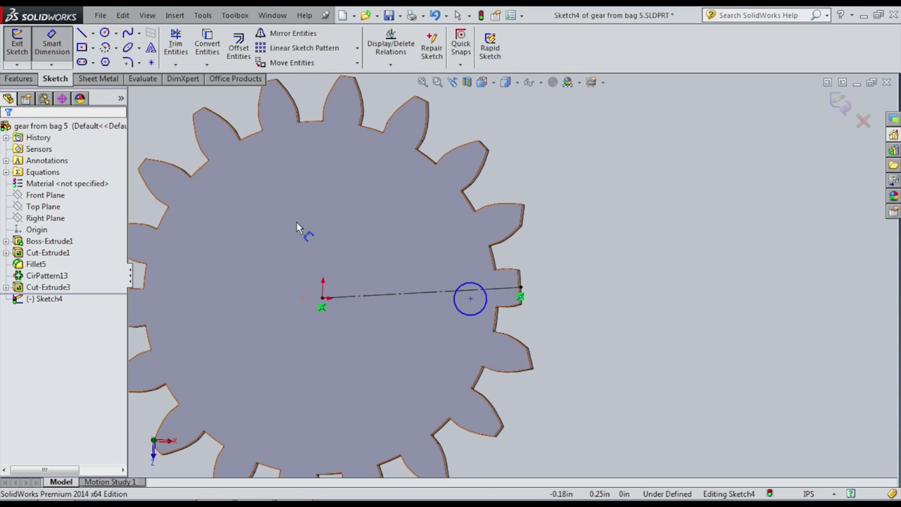
{"action": "left_click", "coordinate": [487, 304]}
{"action": "left_click", "coordinate": [618, 357]}
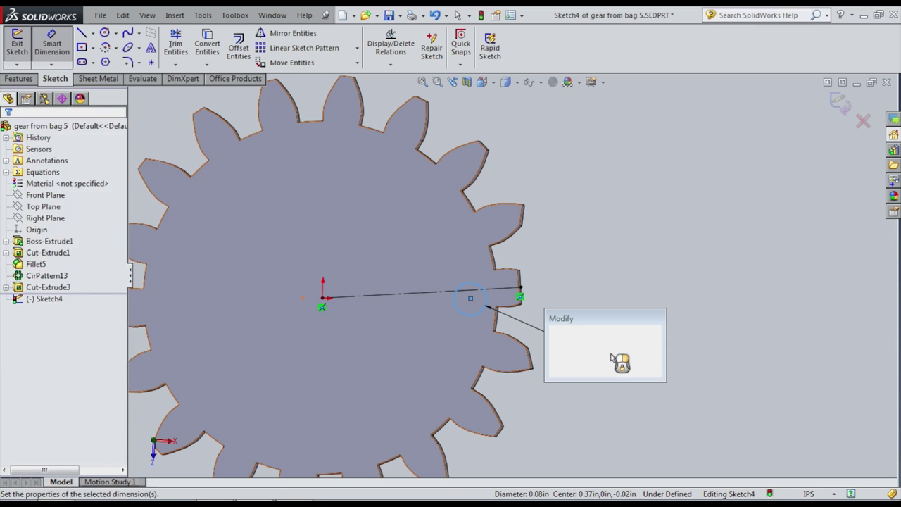
{"action": "type", "text": "0.145"}
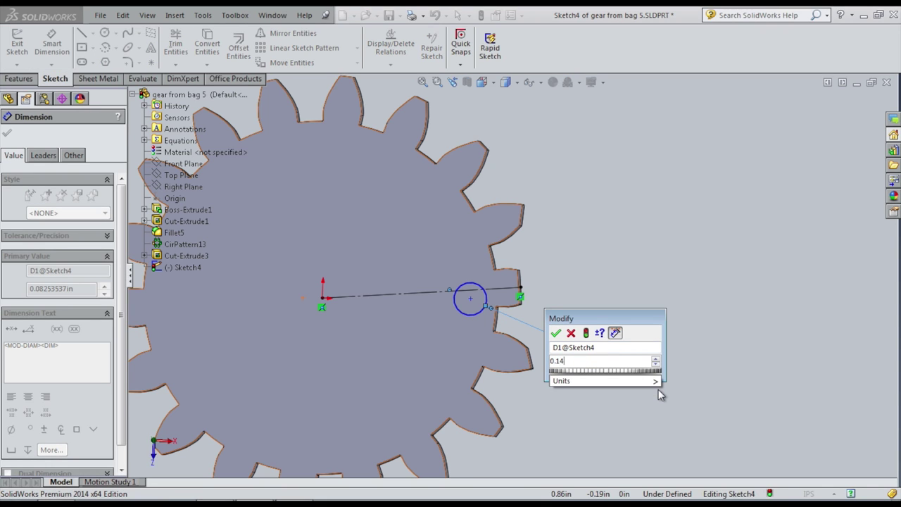
{"action": "key", "text": "Return"}
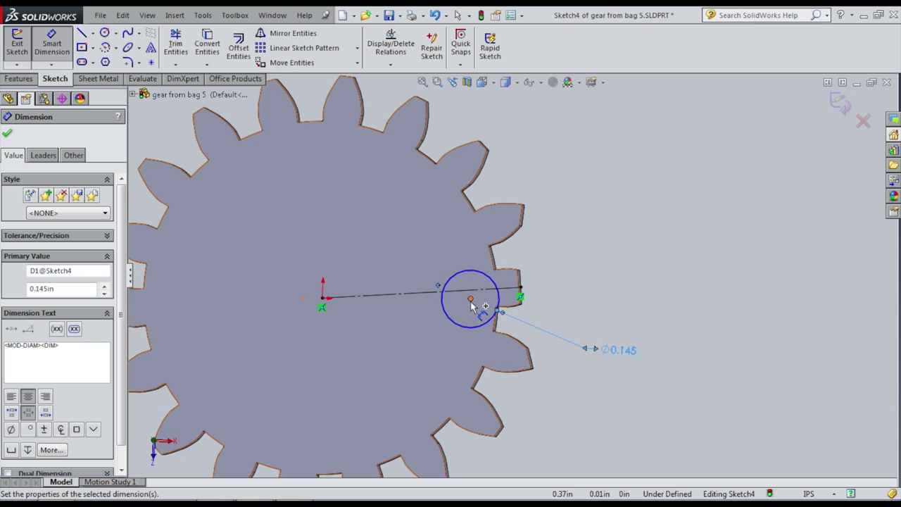
- Sketch a construction line about 0.025 in long from the 0.145 in circle's centre to the long construction line
{"action": "scroll", "coordinate": [472, 306], "scroll_direction": "up", "scroll_amount": 2}
{"action": "scroll", "coordinate": [471, 307], "scroll_direction": "down", "scroll_amount": 3}
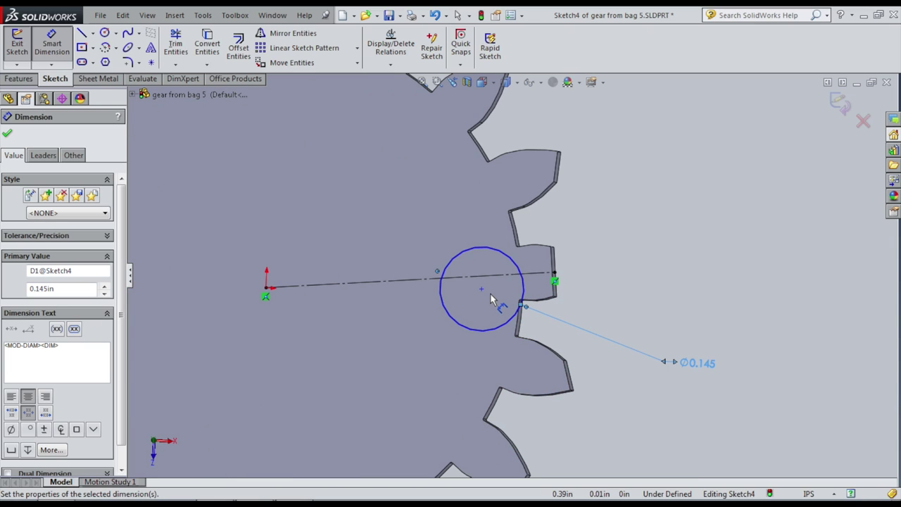
{"action": "scroll", "coordinate": [490, 293], "scroll_direction": "down", "scroll_amount": 2}
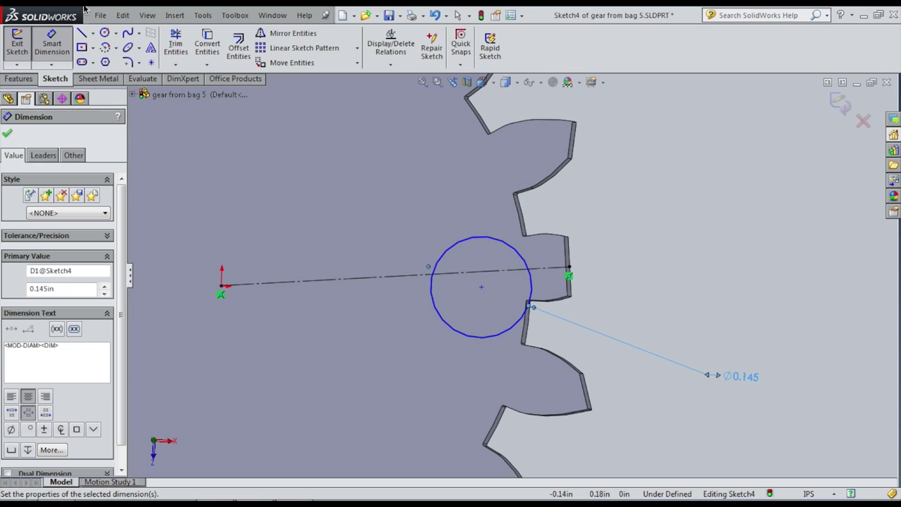
{"action": "left_click", "coordinate": [82, 33]}
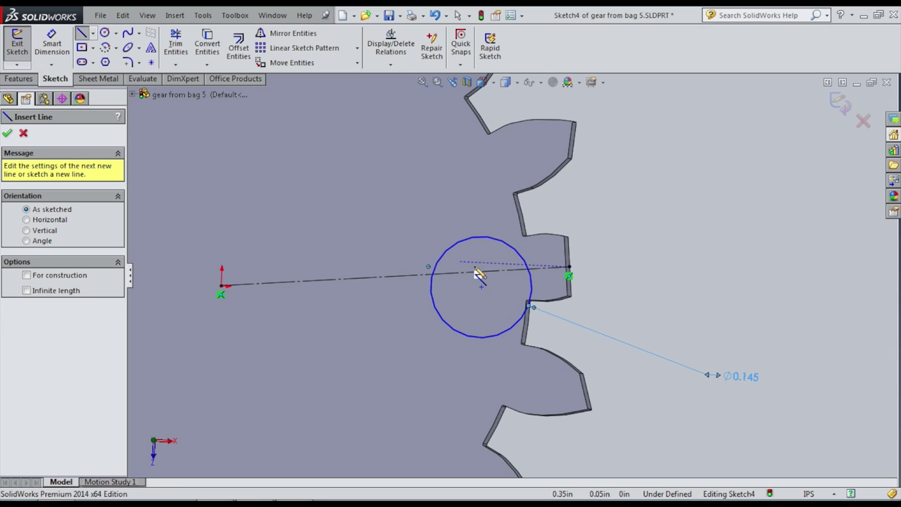
{"action": "left_click", "coordinate": [481, 287]}
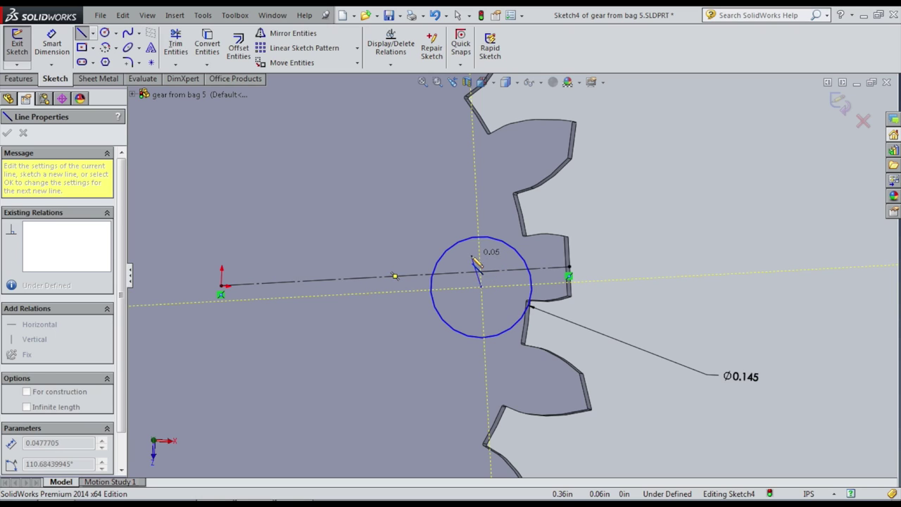
{"action": "left_click", "coordinate": [474, 273]}
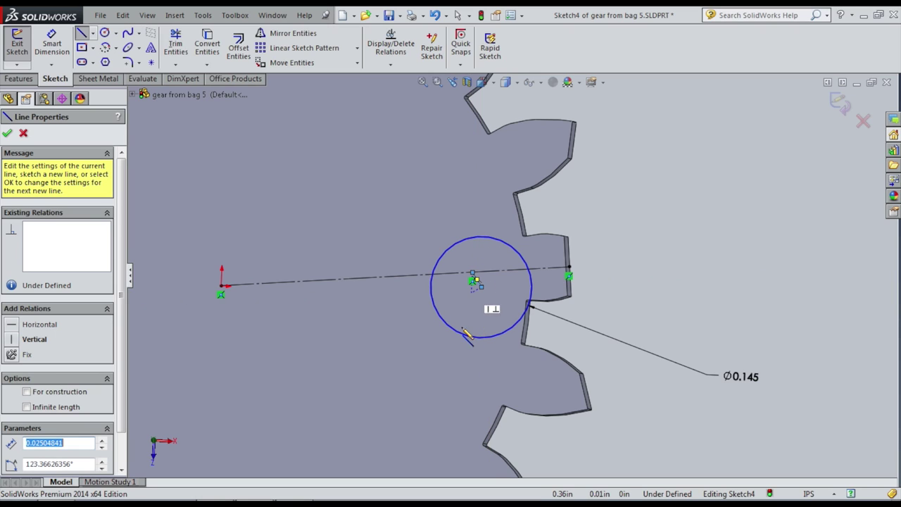
{"action": "scroll", "coordinate": [488, 299], "scroll_direction": "up", "scroll_amount": 2}
{"action": "scroll", "coordinate": [488, 292], "scroll_direction": "down", "scroll_amount": 5}
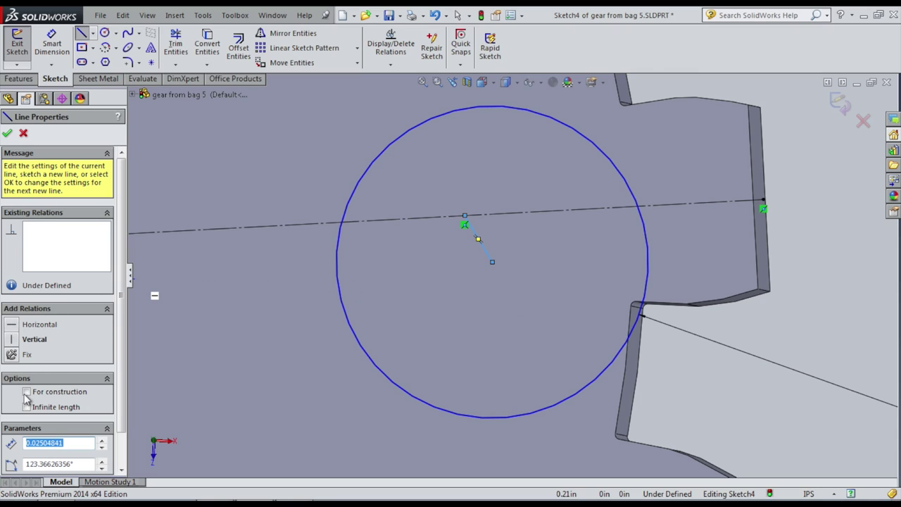
{"action": "left_click", "coordinate": [27, 392]}
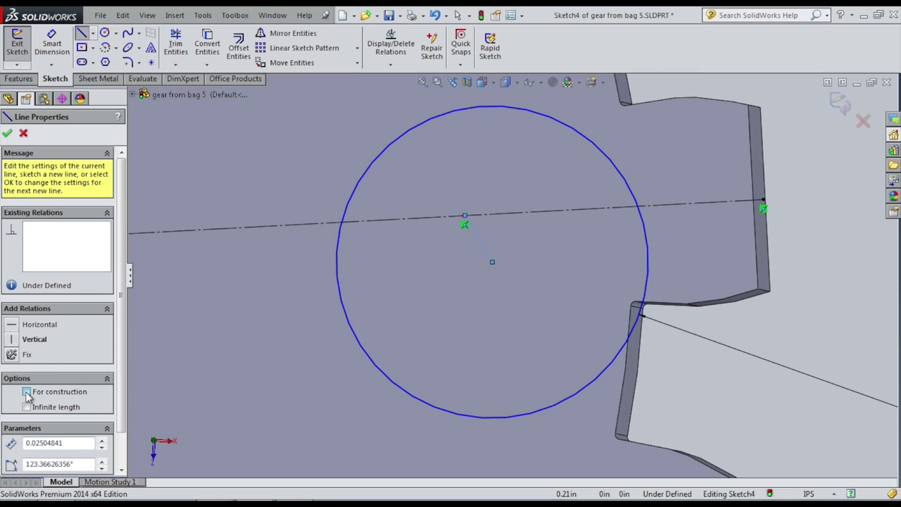
{"action": "left_click", "coordinate": [7, 133]}
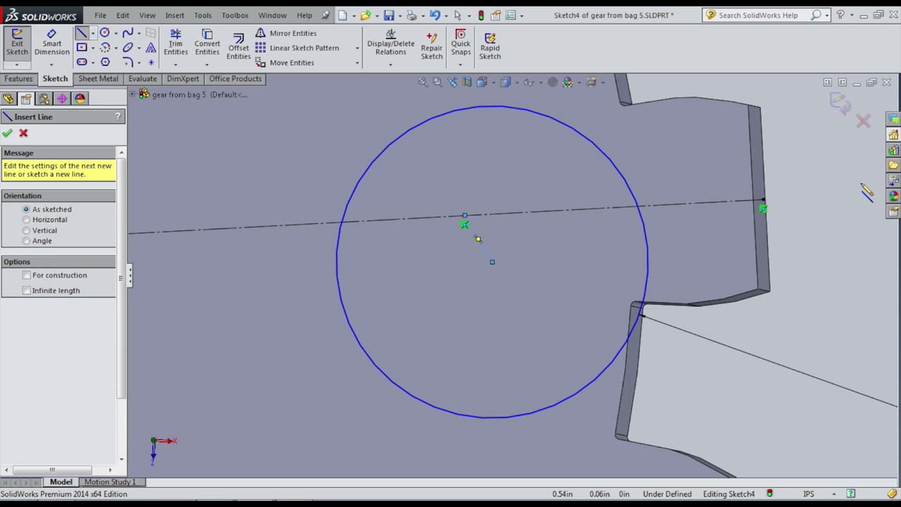
{"action": "left_click", "coordinate": [7, 134]}
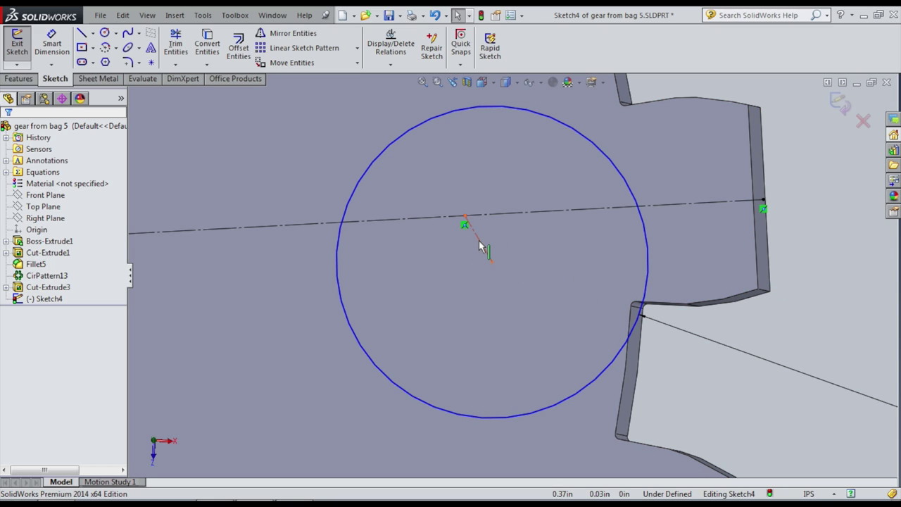
- Add a Perpendicular relation between the short construction line and the long construction line
{"action": "left_click", "coordinate": [391, 47]}
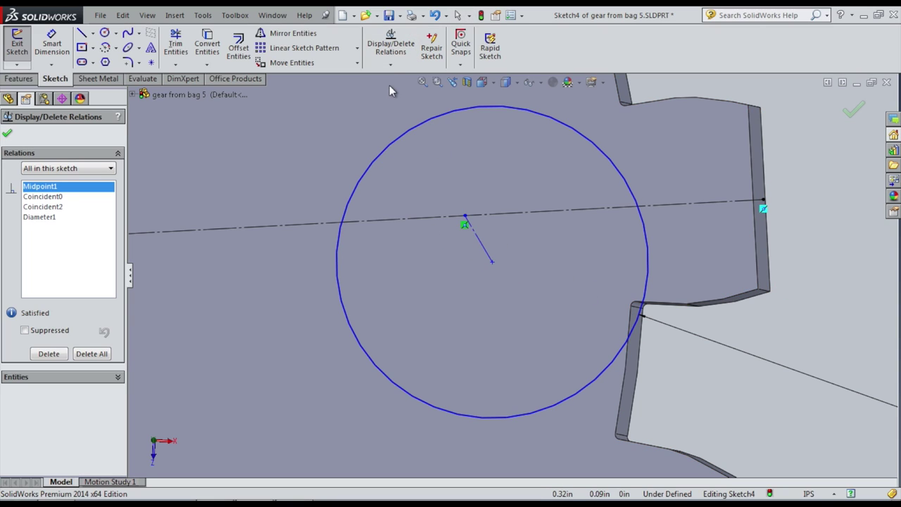
{"action": "left_click", "coordinate": [391, 65]}
{"action": "left_click", "coordinate": [408, 89]}
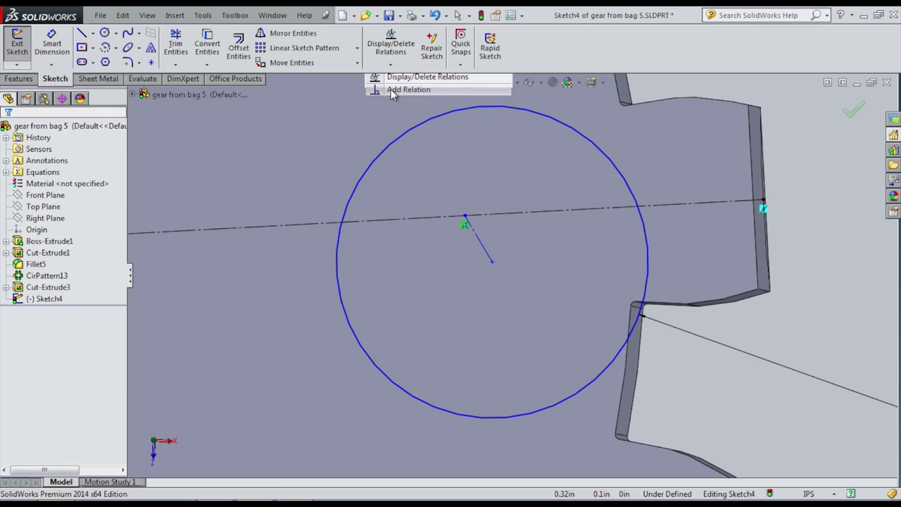
{"action": "left_click", "coordinate": [478, 241]}
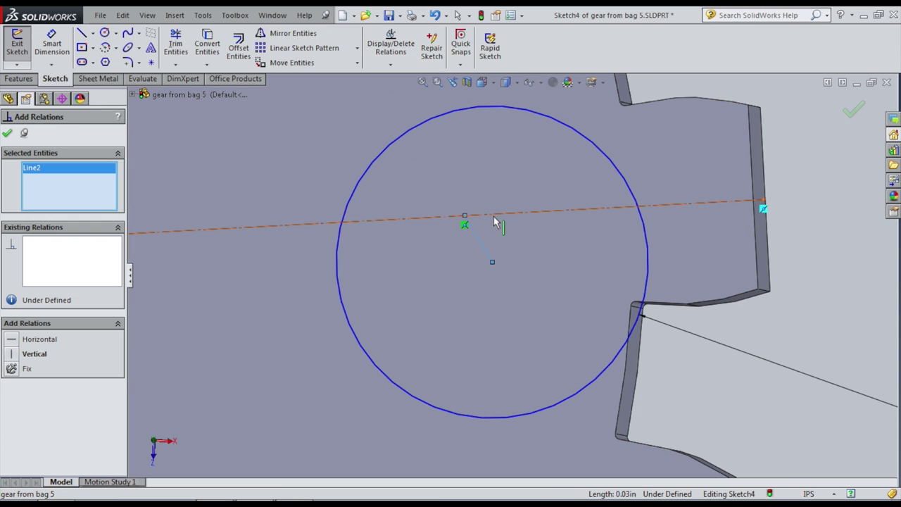
{"action": "left_click", "coordinate": [494, 223]}
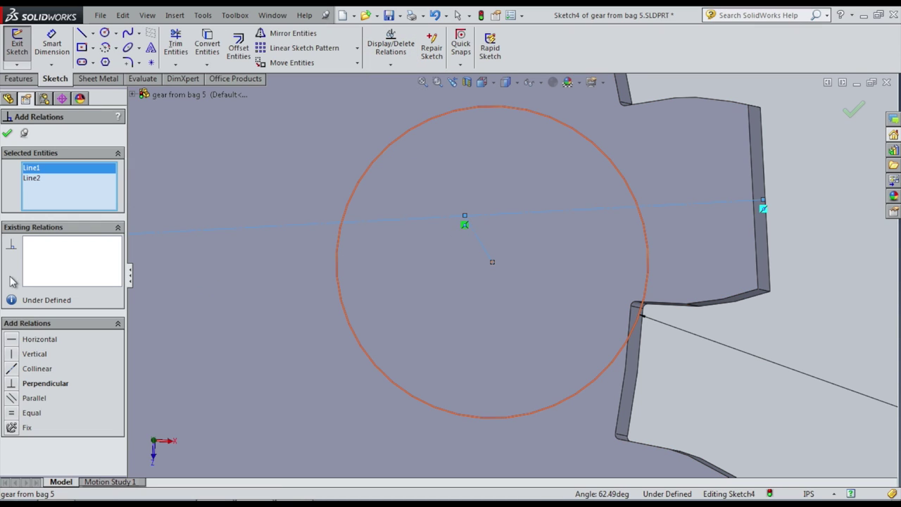
{"action": "left_click", "coordinate": [12, 383]}
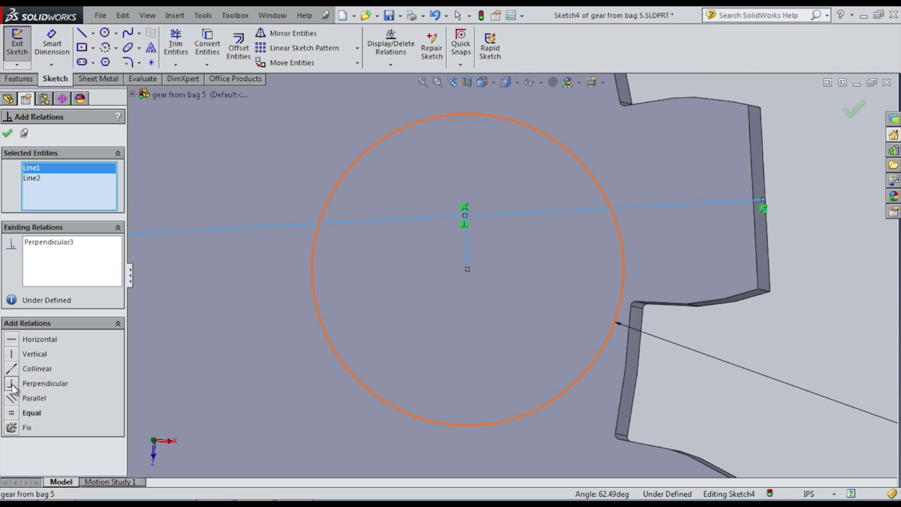
{"action": "left_click", "coordinate": [7, 133]}
- Dimension the short construction line's length to 0.007 in
{"action": "left_click", "coordinate": [51, 44]}
{"action": "left_click", "coordinate": [466, 250]}
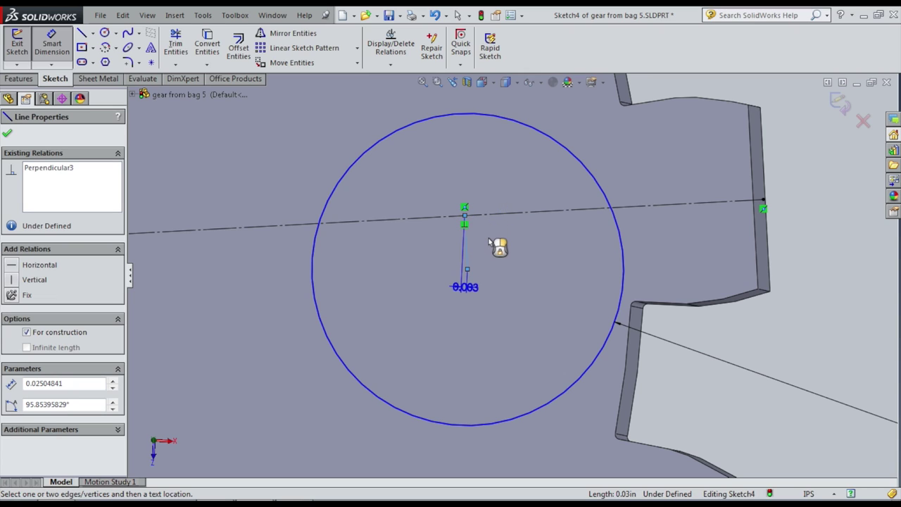
{"action": "left_click", "coordinate": [546, 201]}
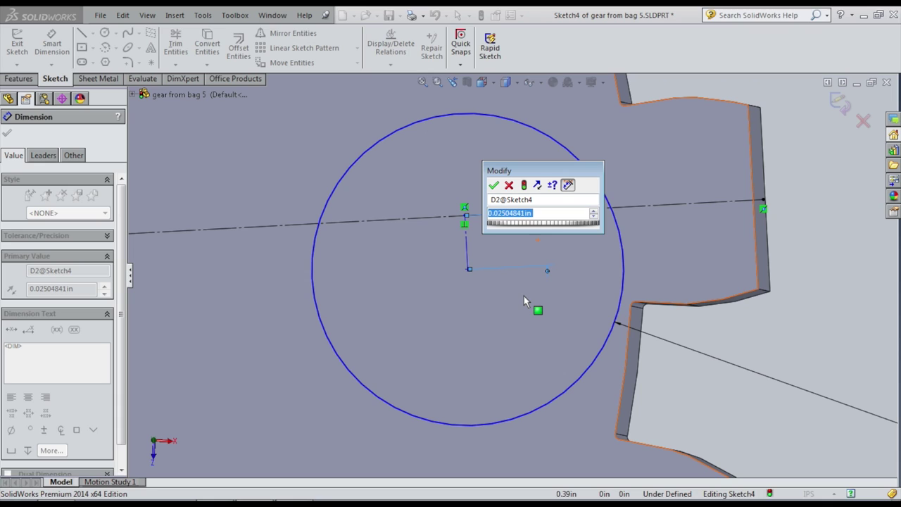
{"action": "type", "text": "0.007"}
{"action": "key", "text": "Return"}
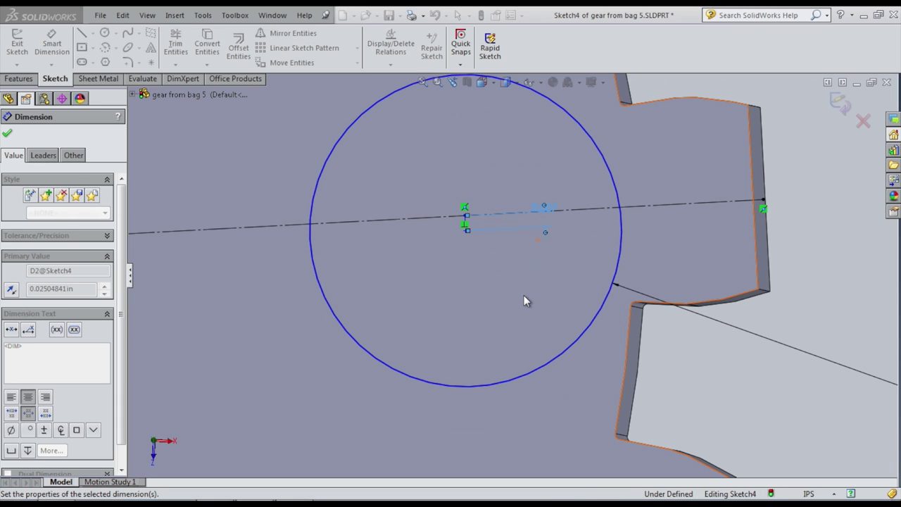
- Dimension the distance from the origin to the short line's end on the construction line as 0.404 in, checking the length in CorelDRAW
{"action": "scroll", "coordinate": [450, 264], "scroll_direction": "up", "scroll_amount": 1}
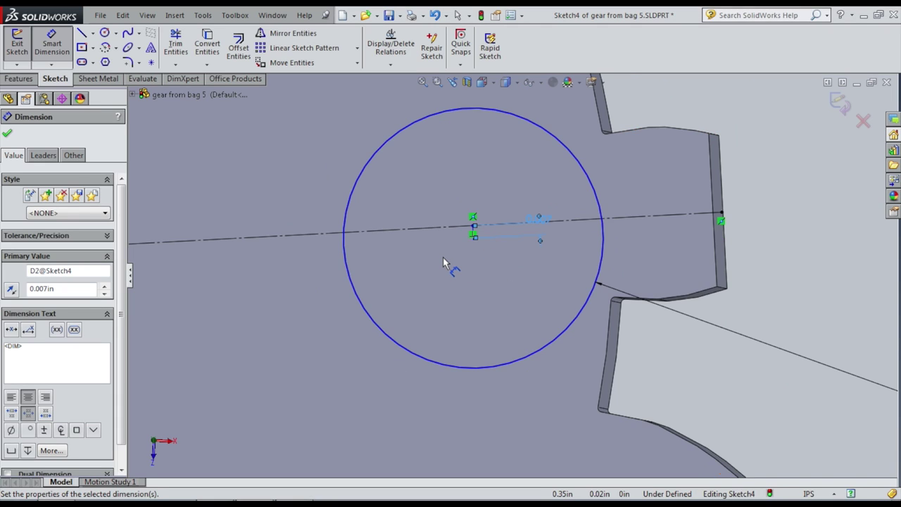
{"action": "scroll", "coordinate": [443, 262], "scroll_direction": "down", "scroll_amount": 1}
{"action": "scroll", "coordinate": [443, 258], "scroll_direction": "up", "scroll_amount": 4}
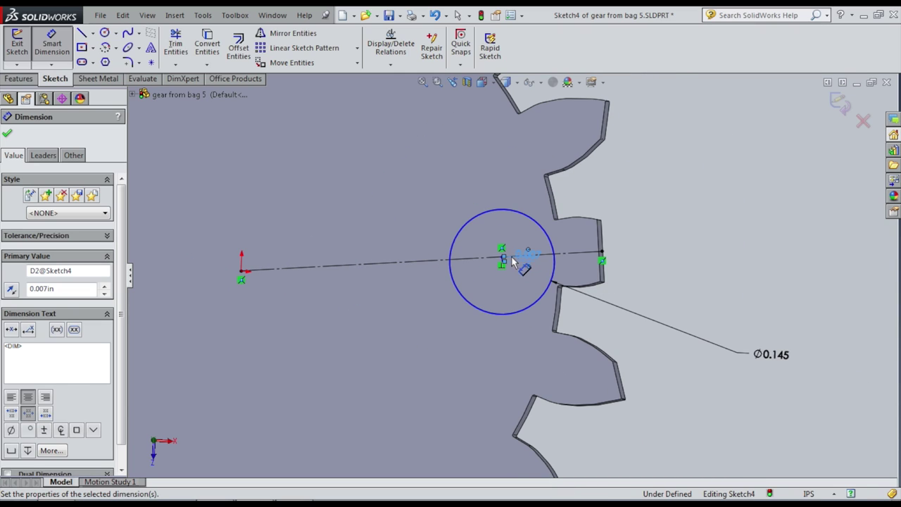
{"action": "scroll", "coordinate": [505, 261], "scroll_direction": "down", "scroll_amount": 3}
{"action": "scroll", "coordinate": [505, 274], "scroll_direction": "down", "scroll_amount": 1}
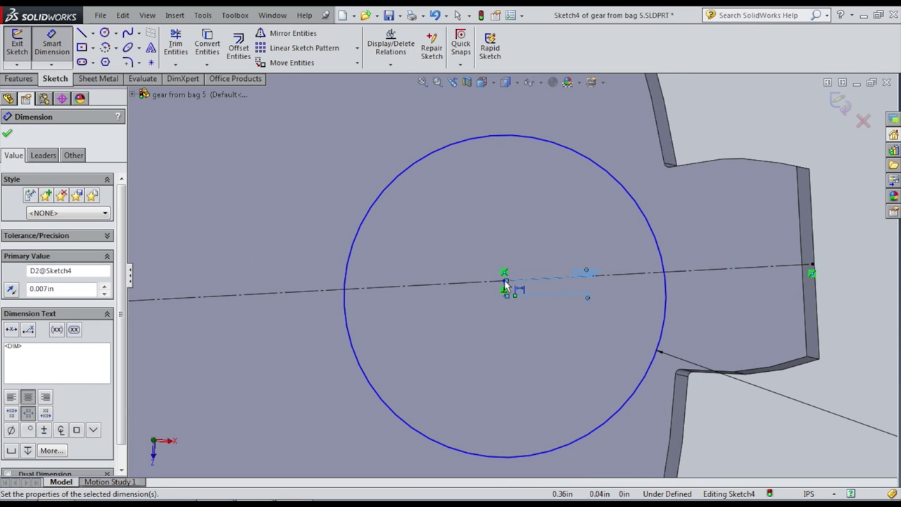
{"action": "left_click", "coordinate": [505, 285]}
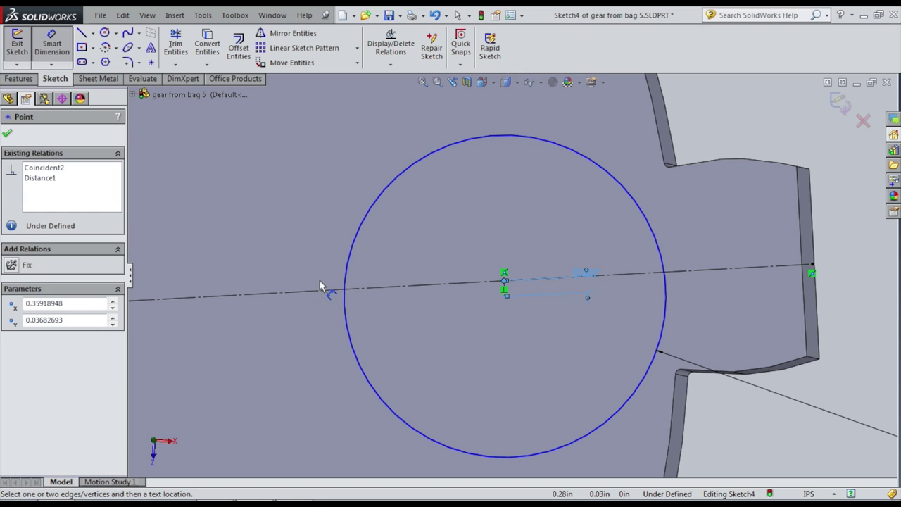
{"action": "scroll", "coordinate": [236, 292], "scroll_direction": "down", "scroll_amount": 2}
{"action": "scroll", "coordinate": [248, 287], "scroll_direction": "up", "scroll_amount": 4}
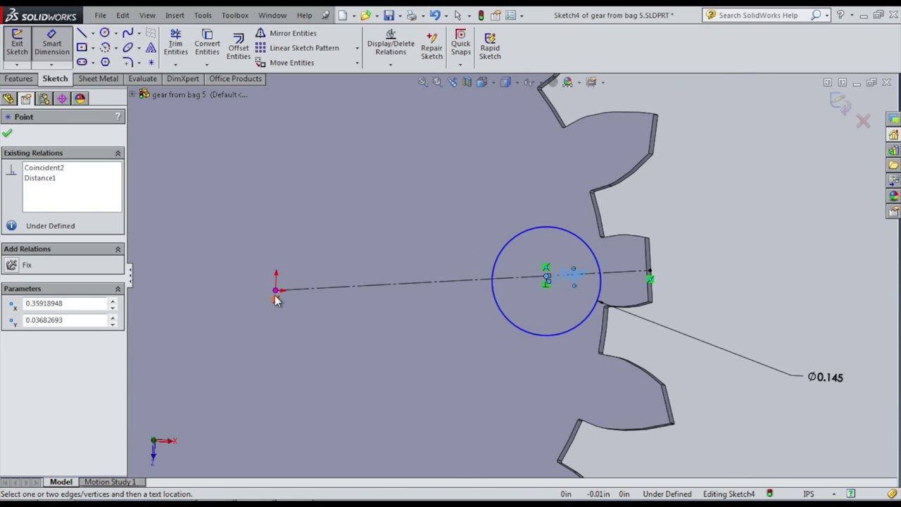
{"action": "left_click", "coordinate": [276, 289]}
{"action": "right_click", "coordinate": [411, 282]}
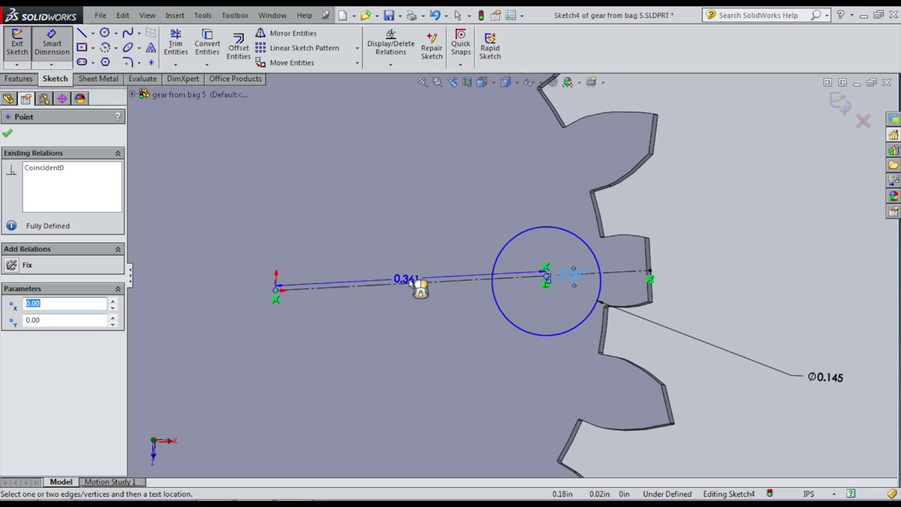
{"action": "left_click", "coordinate": [415, 283]}
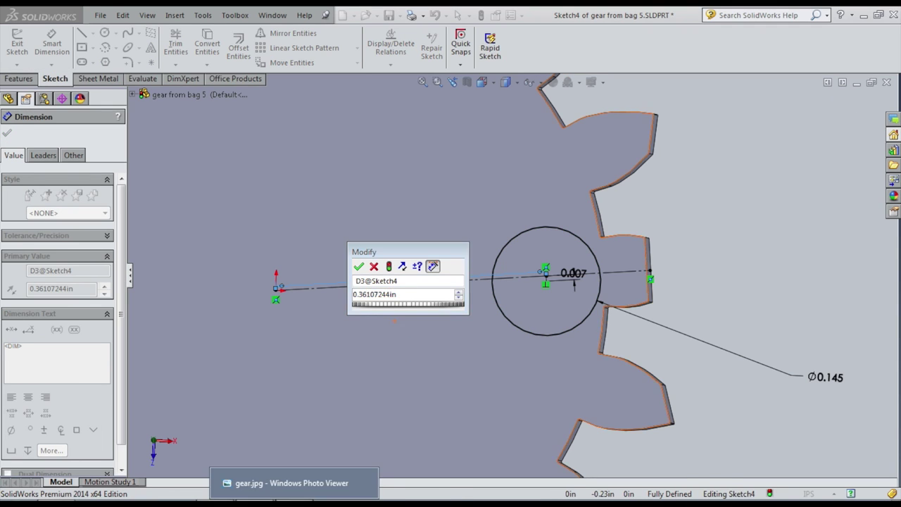
{"action": "left_click", "coordinate": [329, 485]}
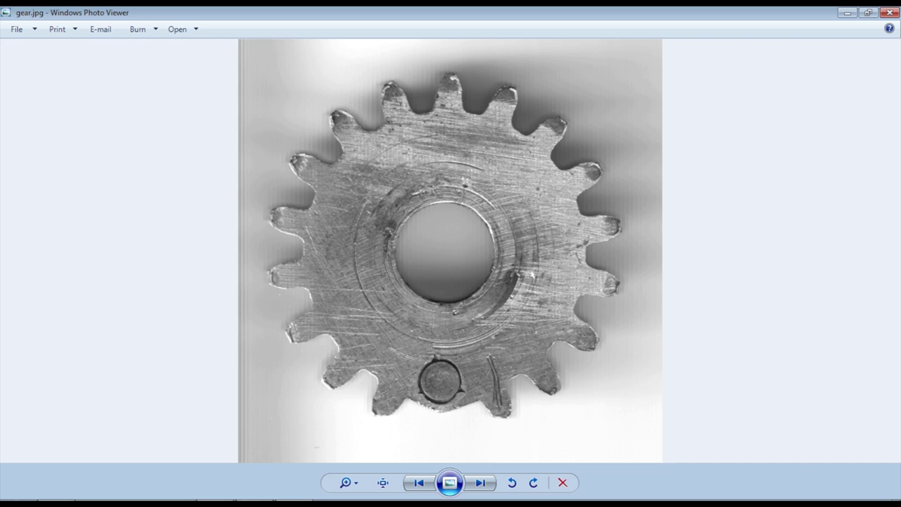
{"action": "key", "text": "alt+Tab"}
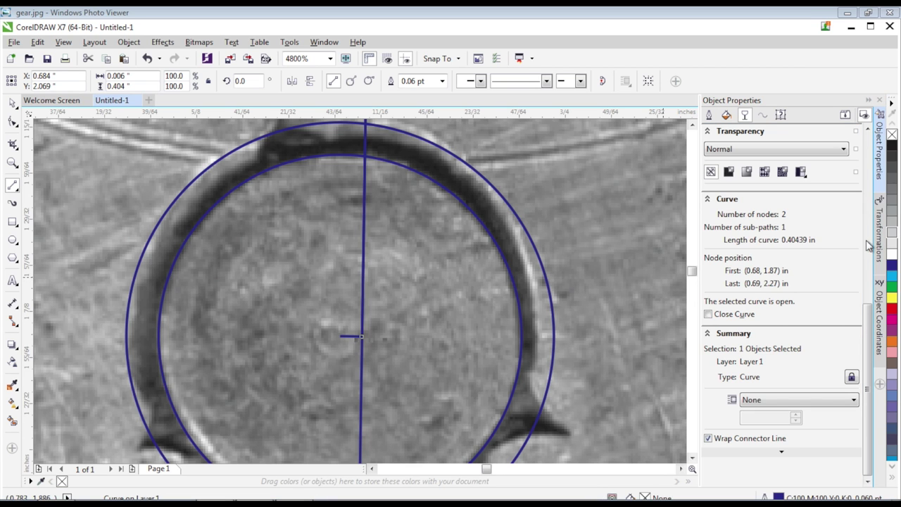
{"action": "key", "text": "alt+Tab"}
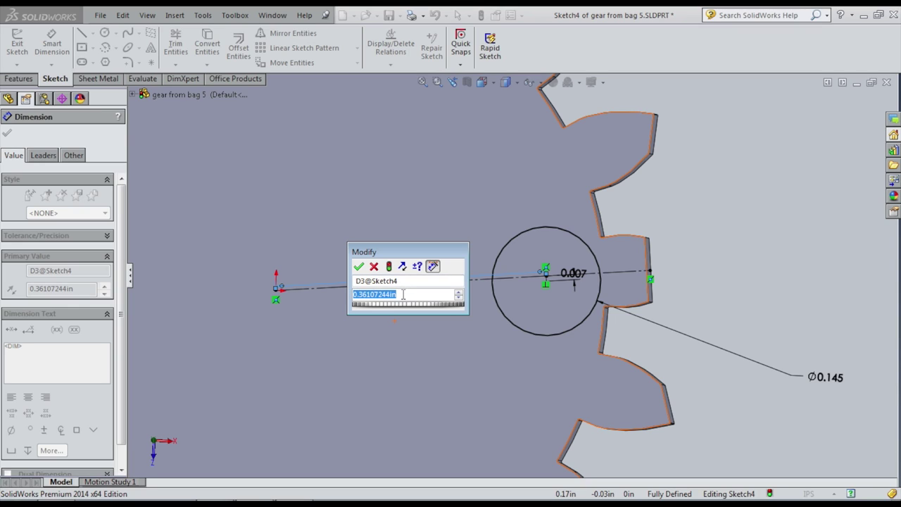
{"action": "type", "text": "0.404"}
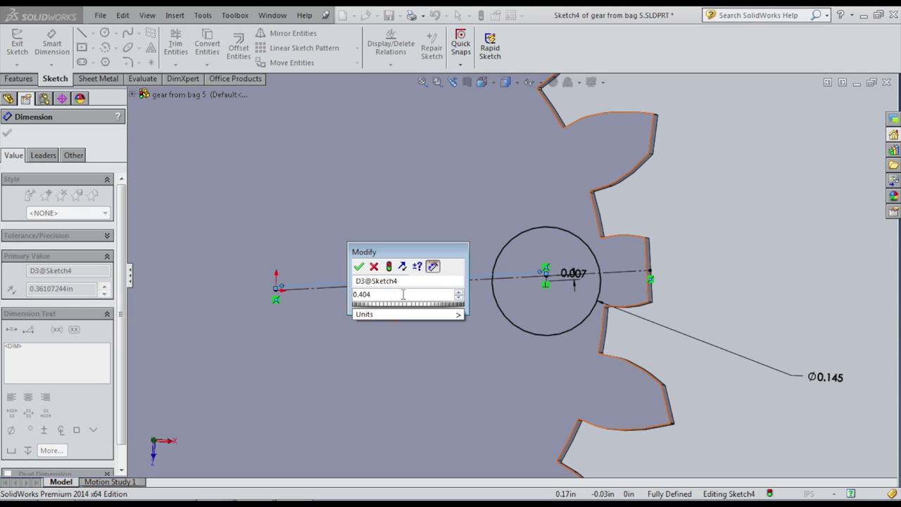
{"action": "key", "text": "Return"}
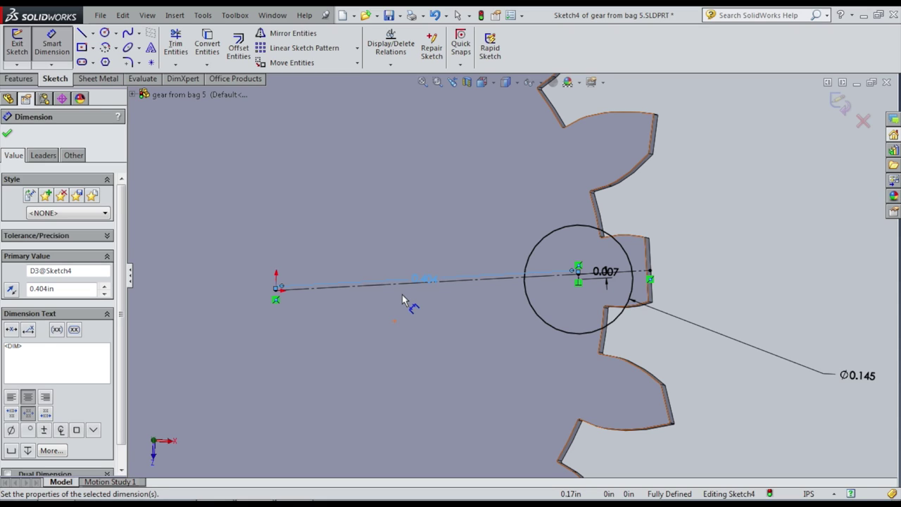
- Exit the insert circle's sketch, clear the selection and inspect the circle's position from the gear's opposite face
{"action": "left_click", "coordinate": [16, 43]}
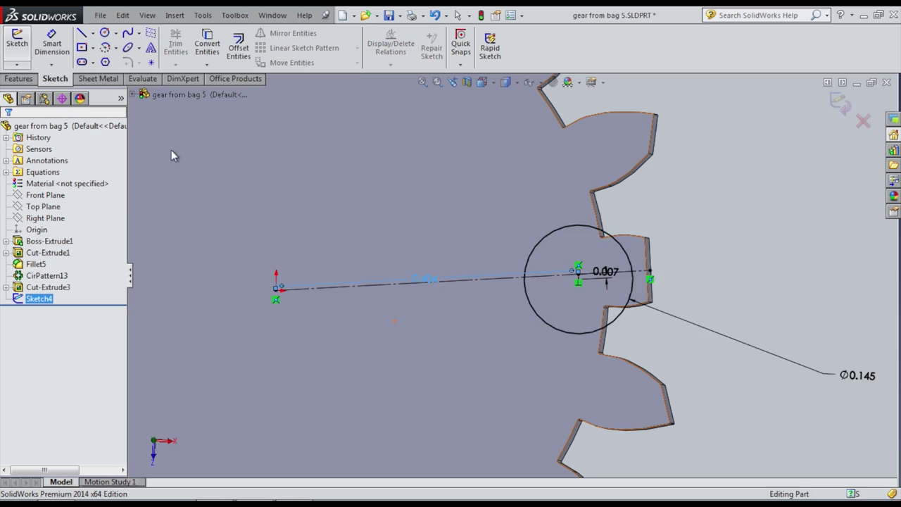
{"action": "left_click", "coordinate": [729, 281]}
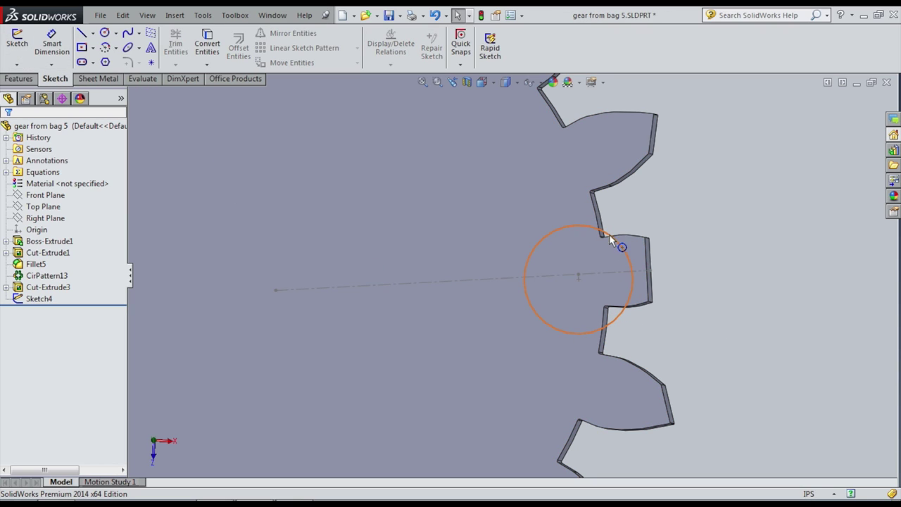
{"action": "middle_click_drag", "start_coordinate": [695, 296], "coordinate": [629, 317]}
{"action": "scroll", "coordinate": [513, 328], "scroll_direction": "up", "scroll_amount": 3}
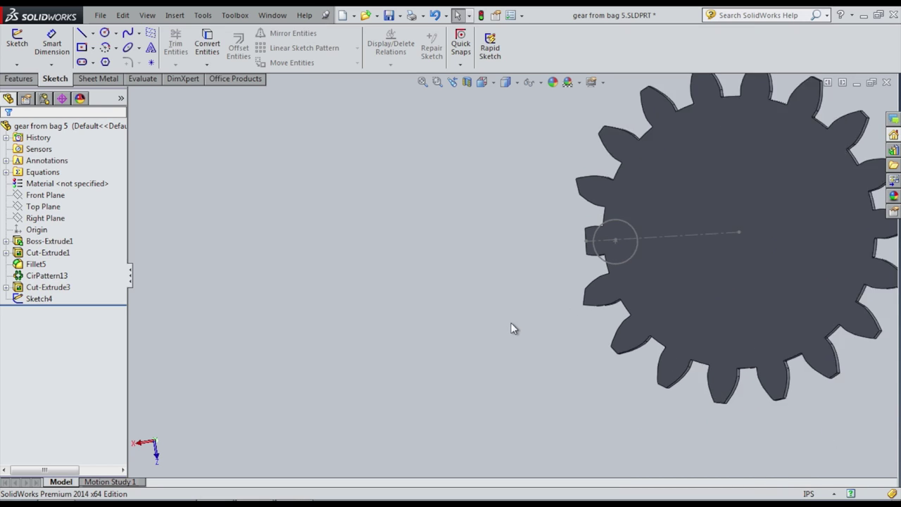
{"action": "scroll", "coordinate": [728, 269], "scroll_direction": "down", "scroll_amount": 4}
- Switch to CorelDRAW and examine the round insert and the surrounding gear face in the scan
{"action": "scroll", "coordinate": [778, 215], "scroll_direction": "down", "scroll_amount": 2}
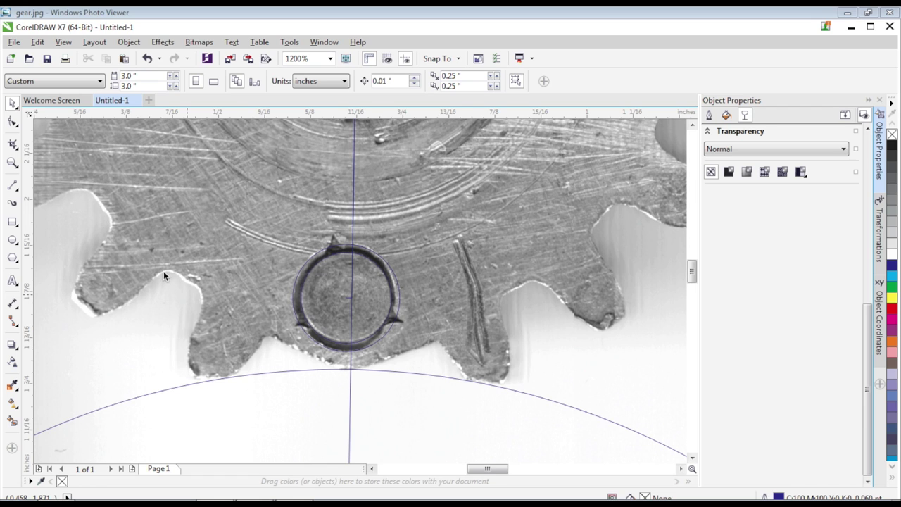
{"action": "scroll", "coordinate": [264, 253], "scroll_direction": "up", "scroll_amount": 2}
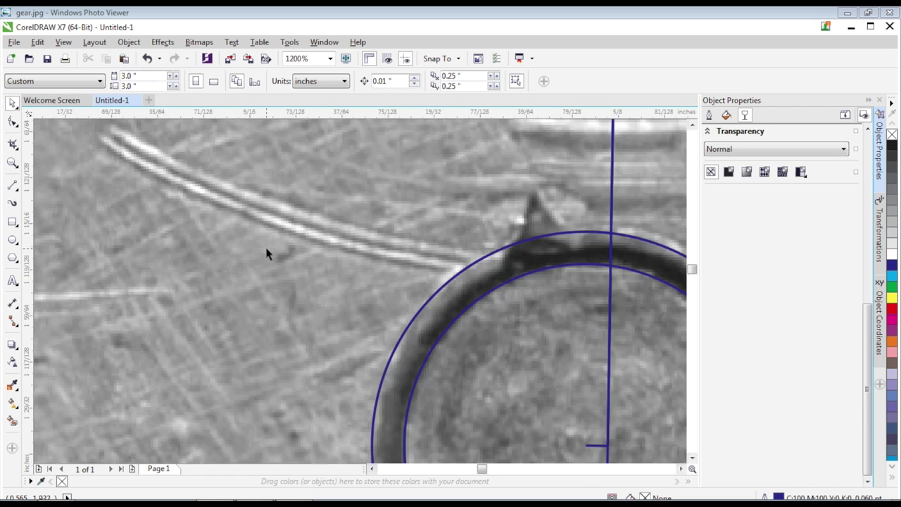
{"action": "scroll", "coordinate": [394, 236], "scroll_direction": "down", "scroll_amount": 6}
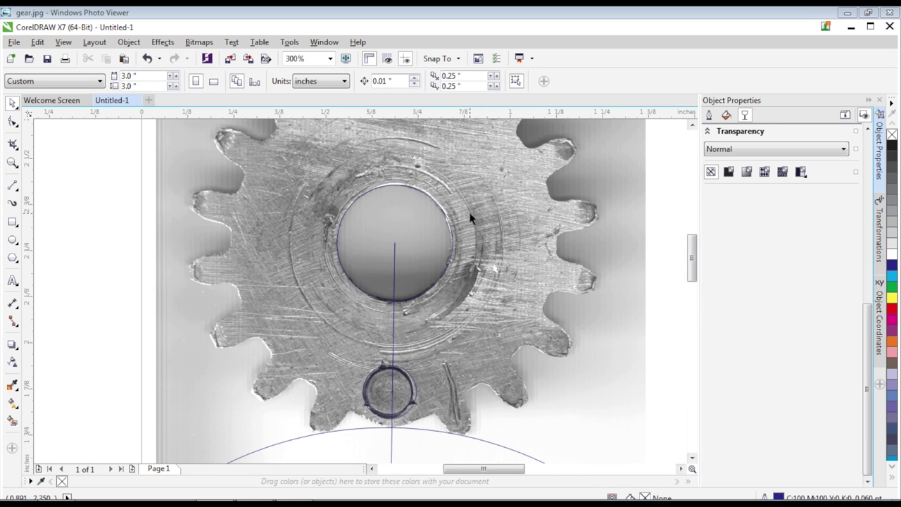
- Set the bore circle's diameter to 0.888 in and examine where it crosses the round insert and the tooth roots
{"action": "scroll", "coordinate": [472, 221], "scroll_direction": "up", "scroll_amount": 4}
{"action": "left_click", "coordinate": [451, 228]}
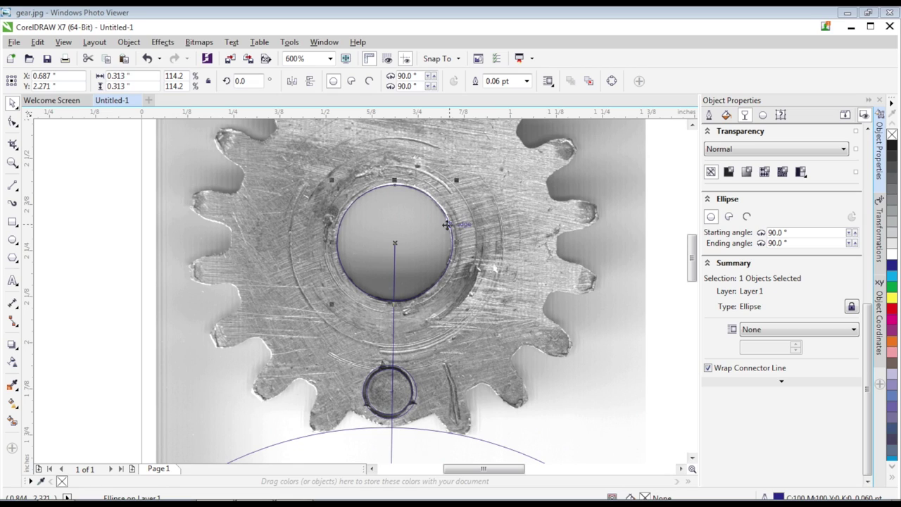
{"action": "left_click", "coordinate": [109, 77]}
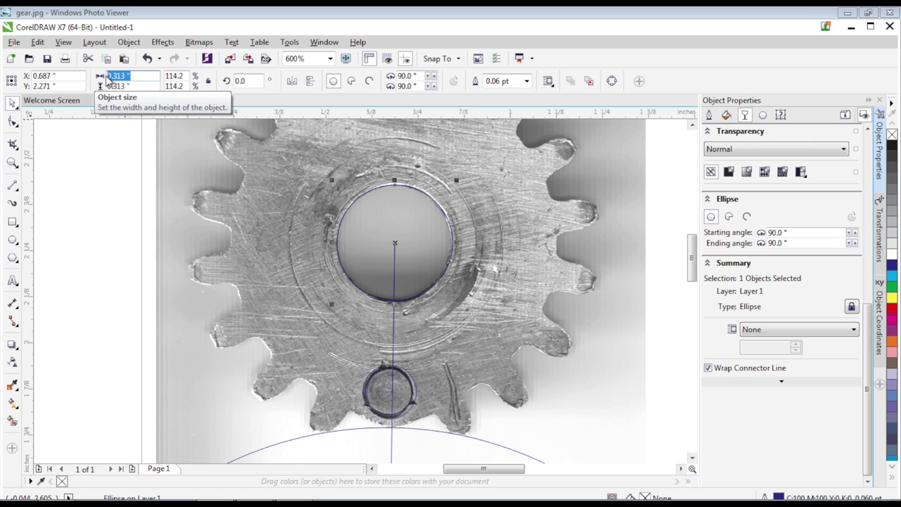
{"action": "type", "text": ".888"}
{"action": "key", "text": "Return"}
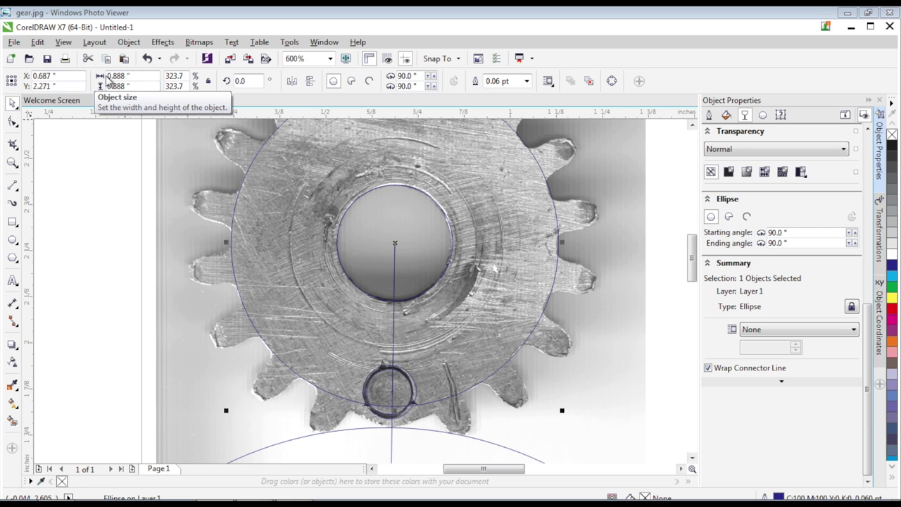
{"action": "scroll", "coordinate": [442, 442], "scroll_direction": "up", "scroll_amount": 1}
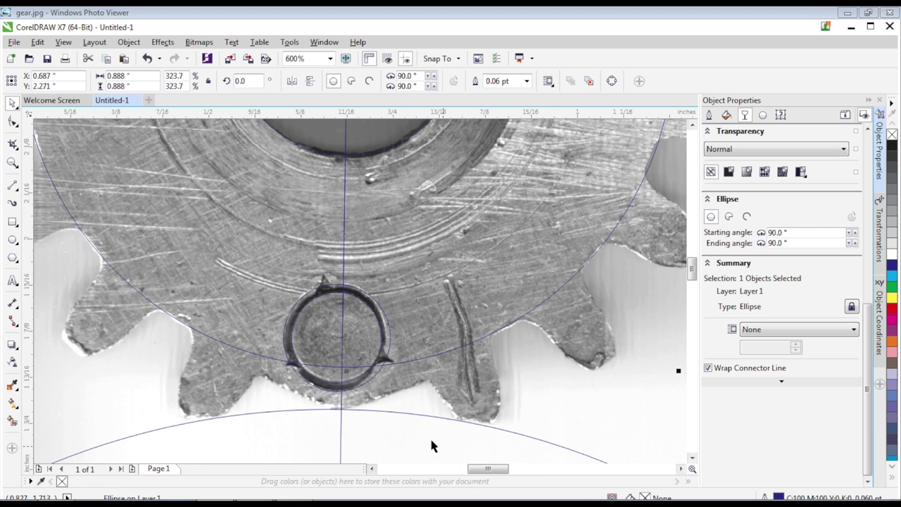
{"action": "scroll", "coordinate": [370, 385], "scroll_direction": "up", "scroll_amount": 1}
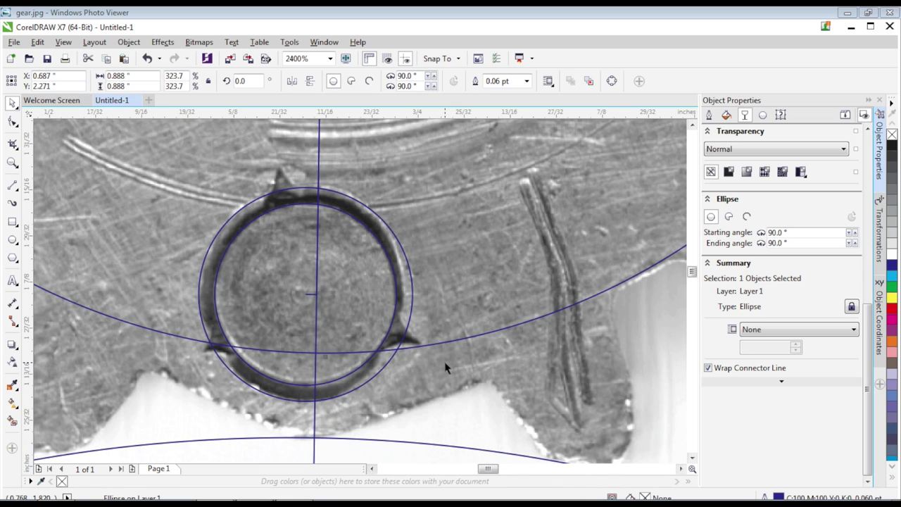
{"action": "scroll", "coordinate": [445, 361], "scroll_direction": "down", "scroll_amount": 2}
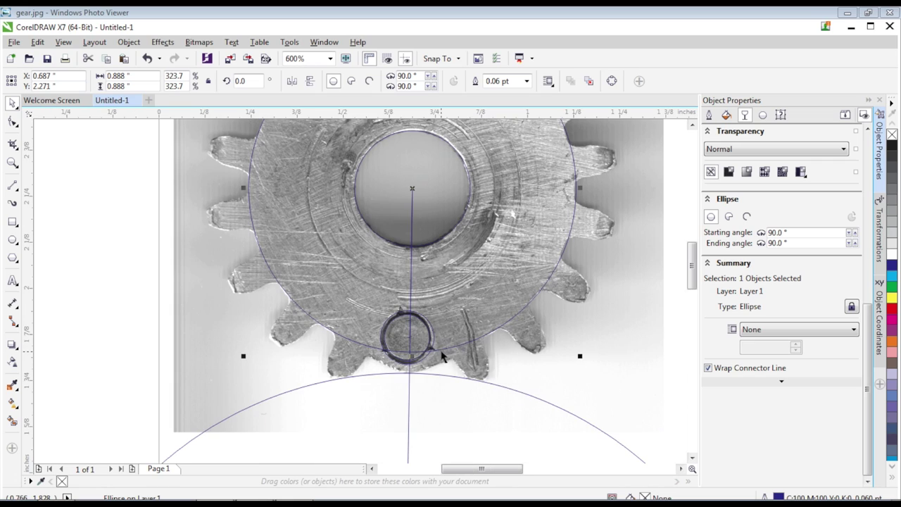
- Draw a line about 0.59 in long from the bore's center through the gap beside the insert, plus a short one from the 0.888 in circle to the gap's root
{"action": "left_click", "coordinate": [12, 186]}
{"action": "left_click", "coordinate": [413, 189]}
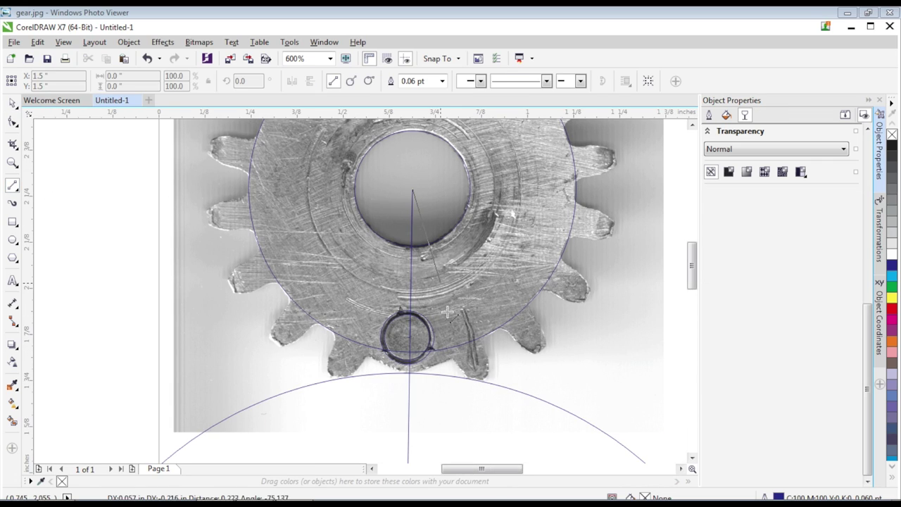
{"action": "left_click", "coordinate": [461, 399]}
{"action": "scroll", "coordinate": [464, 399], "scroll_direction": "up", "scroll_amount": 3}
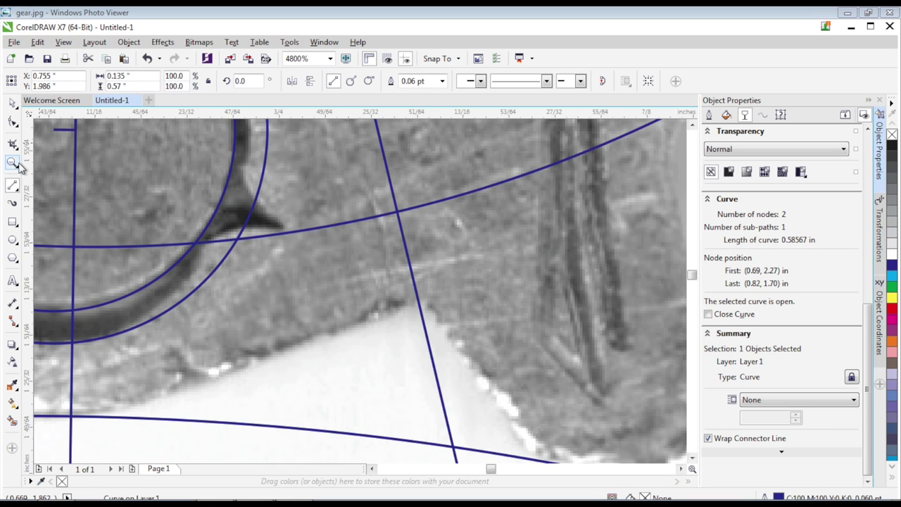
{"action": "left_click", "coordinate": [12, 104]}
{"action": "left_click", "coordinate": [196, 195]}
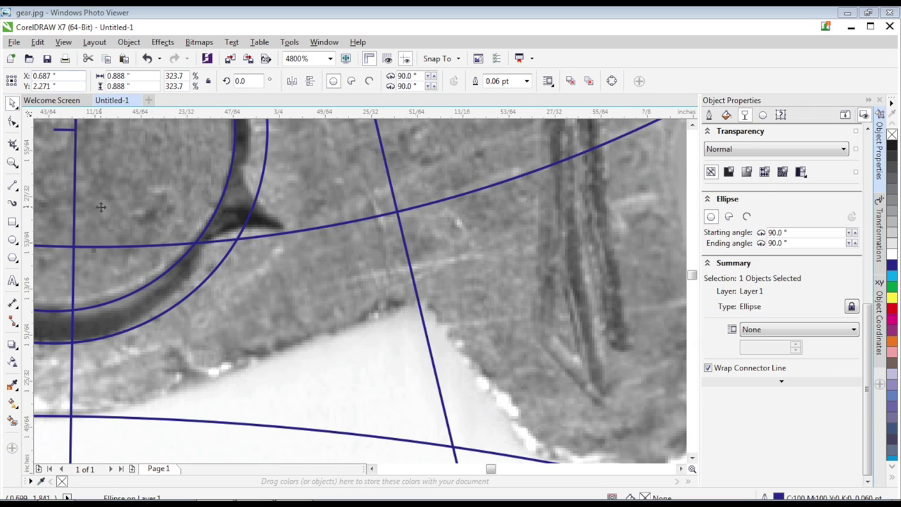
{"action": "left_click", "coordinate": [13, 186]}
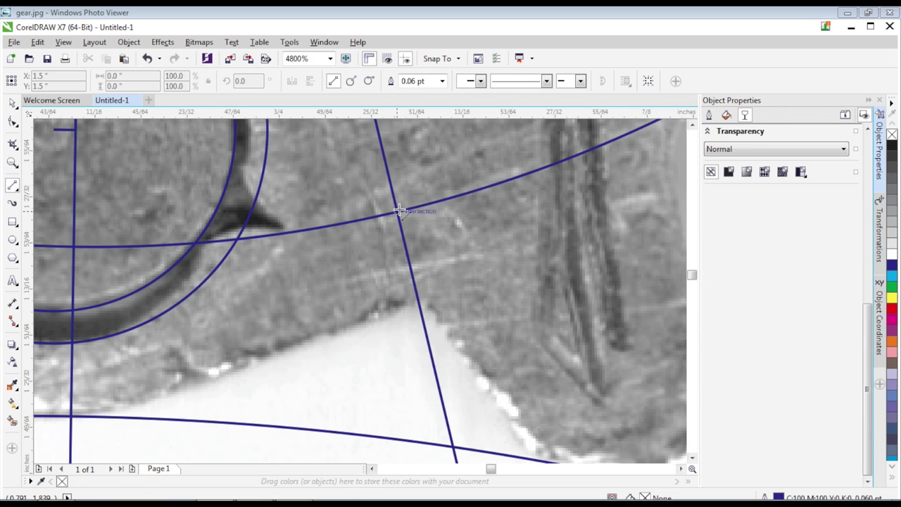
{"action": "left_click_drag", "start_coordinate": [398, 212], "coordinate": [419, 306]}
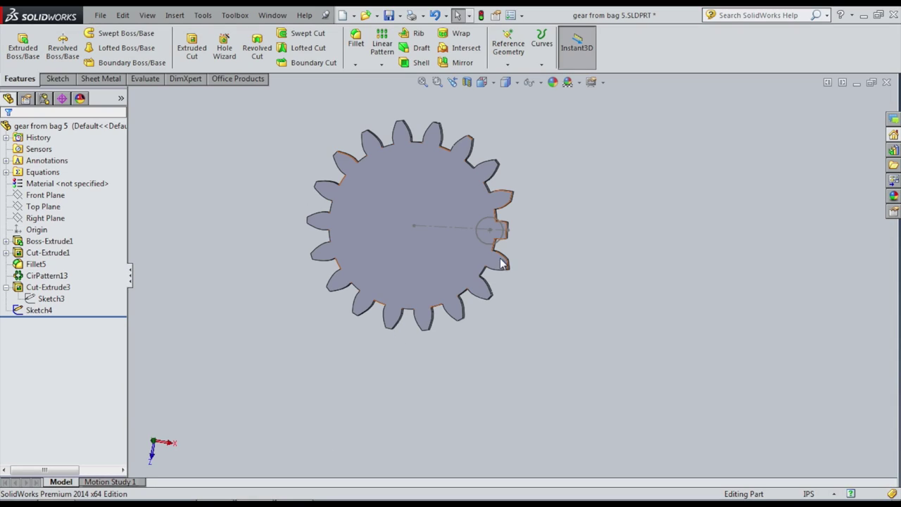
- Switch to SolidWorks, save the gear part and turn the model to the opposite face around the insert circle
{"action": "scroll", "coordinate": [501, 231], "scroll_direction": "down", "scroll_amount": 5}
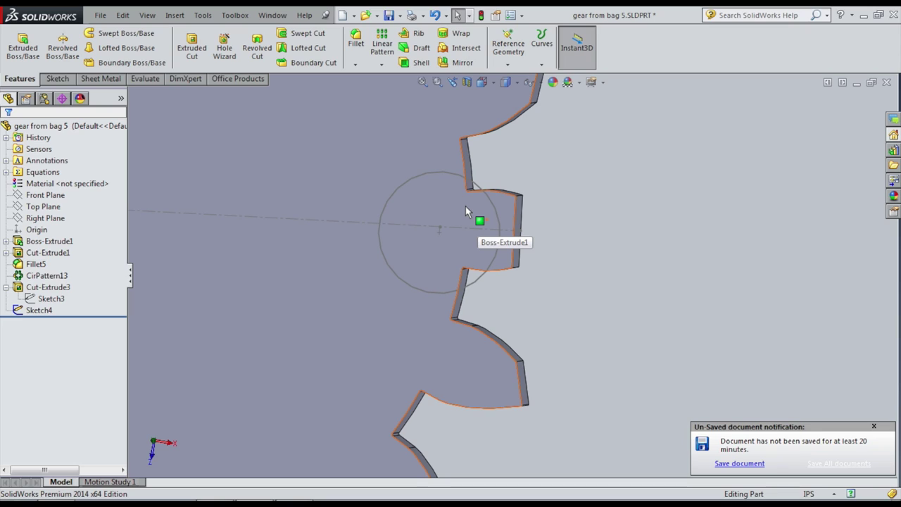
{"action": "left_click", "coordinate": [732, 463]}
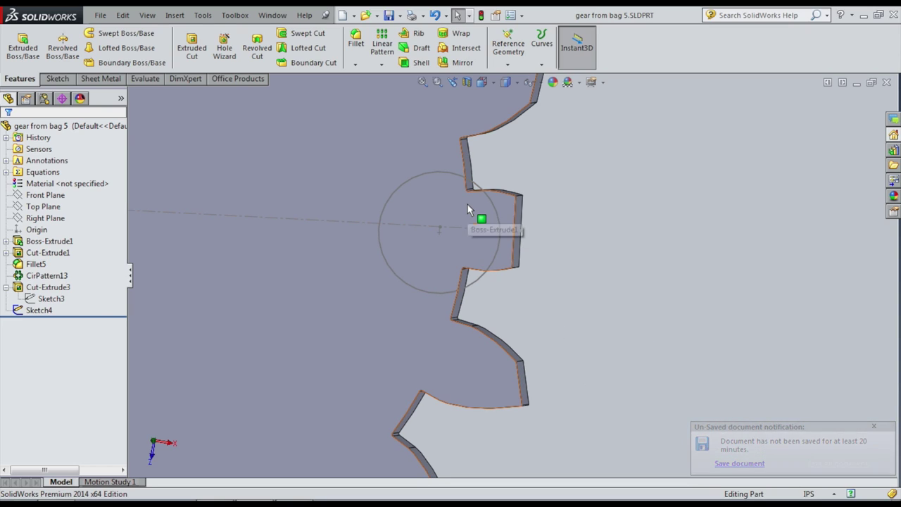
{"action": "middle_click_drag", "start_coordinate": [447, 207], "coordinate": [633, 204]}
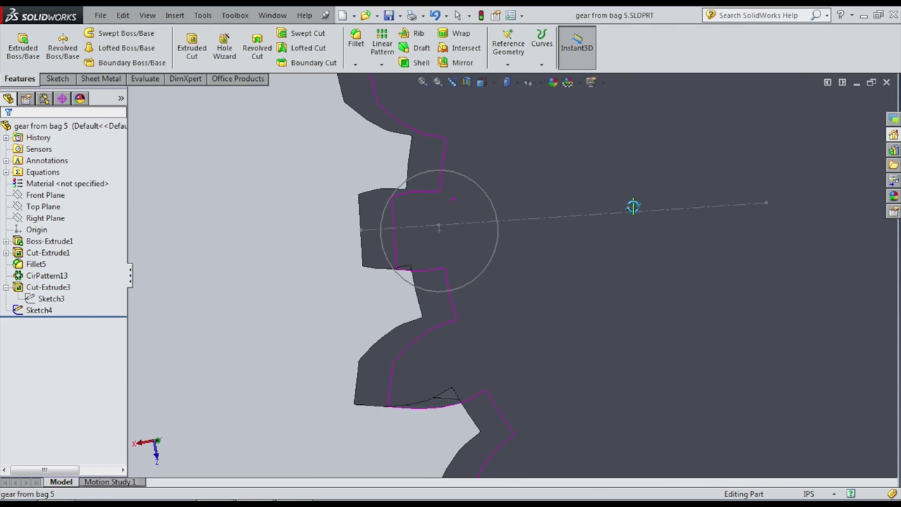
{"action": "key", "text": "Escape"}
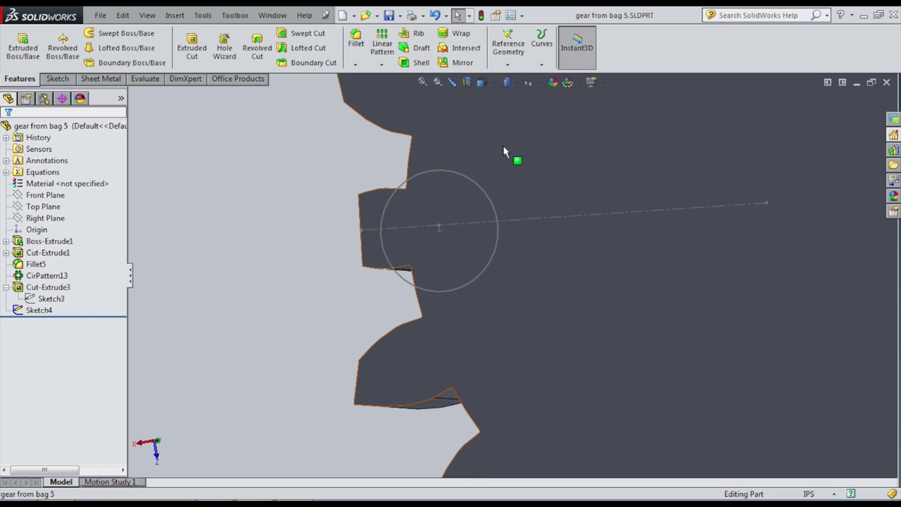
{"action": "mouse_move", "coordinate": [469, 203]}
{"action": "middle_mouse_down"}
{"action": "mouse_move", "coordinate": [438, 203]}
{"action": "mouse_move", "coordinate": [497, 207]}
{"action": "mouse_move", "coordinate": [485, 209]}
{"action": "middle_mouse_up"}
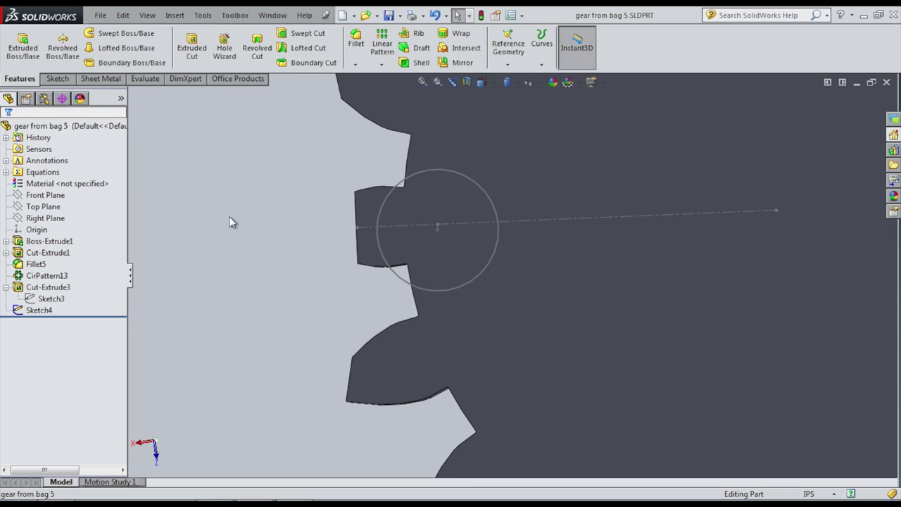
- Start a sketch on the gear's face and draw two lines about 0.085 in long, bridging the gaps from the shortened tooth's tip corners to the neighbouring teeth
{"action": "left_click", "coordinate": [53, 81]}
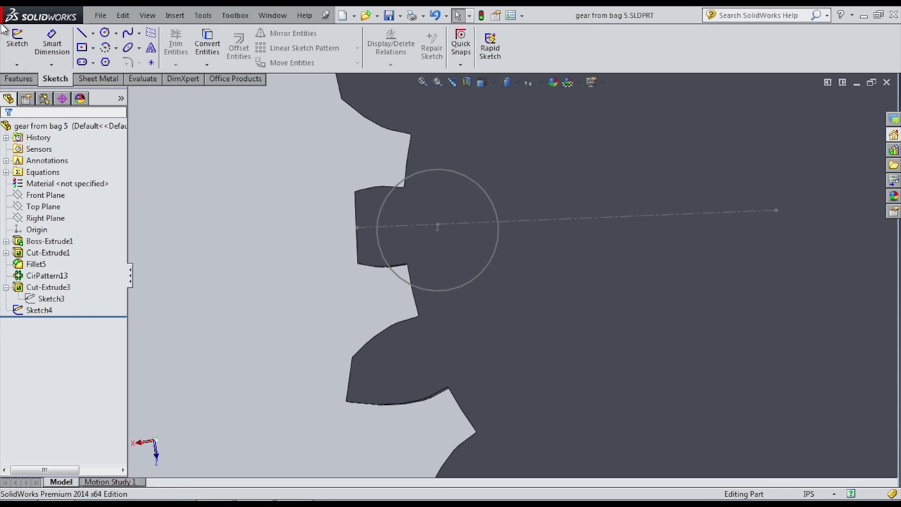
{"action": "left_click", "coordinate": [12, 56]}
{"action": "left_click", "coordinate": [476, 325]}
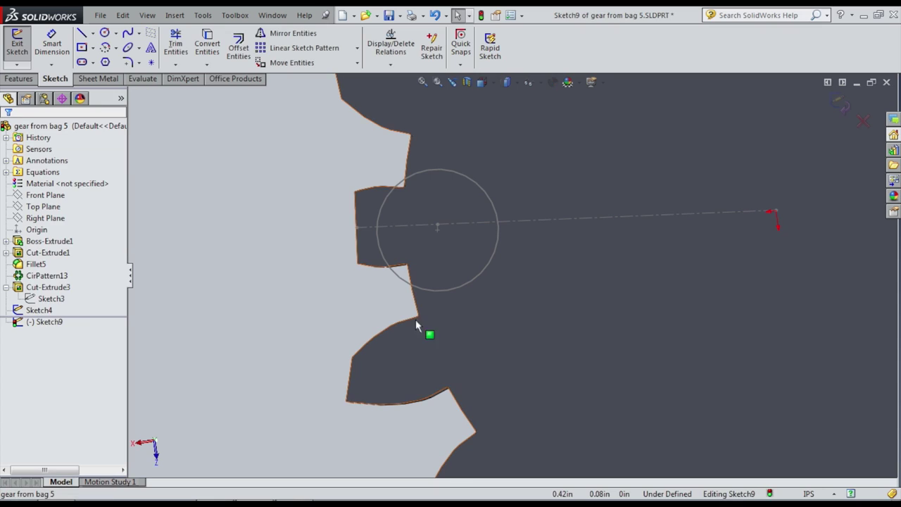
{"action": "left_click", "coordinate": [81, 33]}
{"action": "left_click", "coordinate": [398, 322]}
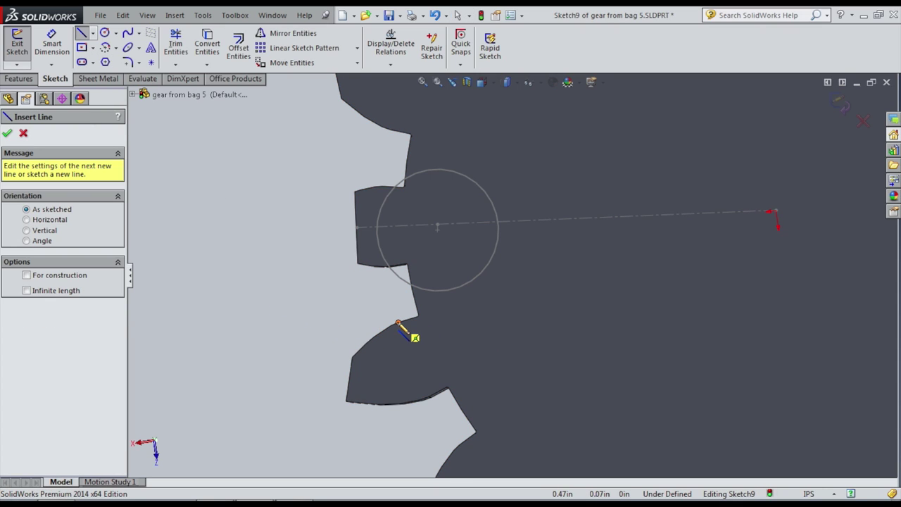
{"action": "left_click", "coordinate": [398, 322]}
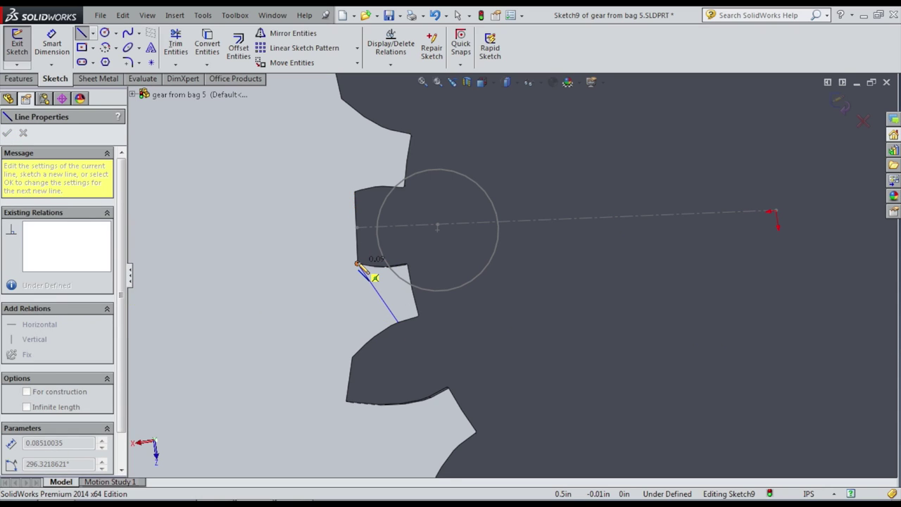
{"action": "double_click", "coordinate": [356, 265]}
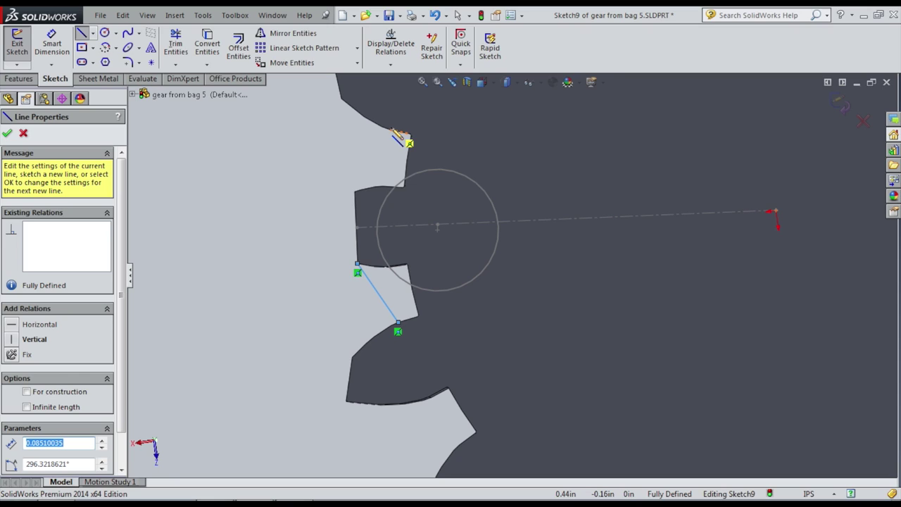
{"action": "left_click", "coordinate": [389, 130]}
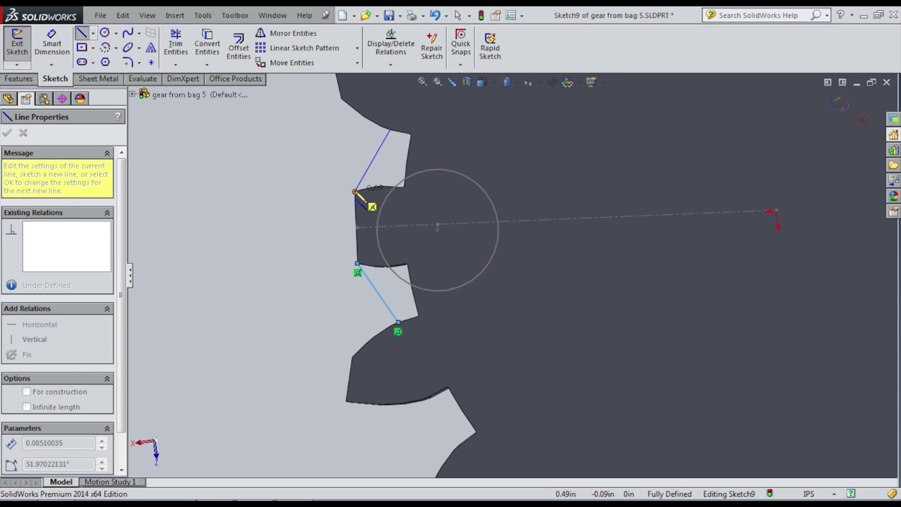
{"action": "left_click", "coordinate": [354, 192]}
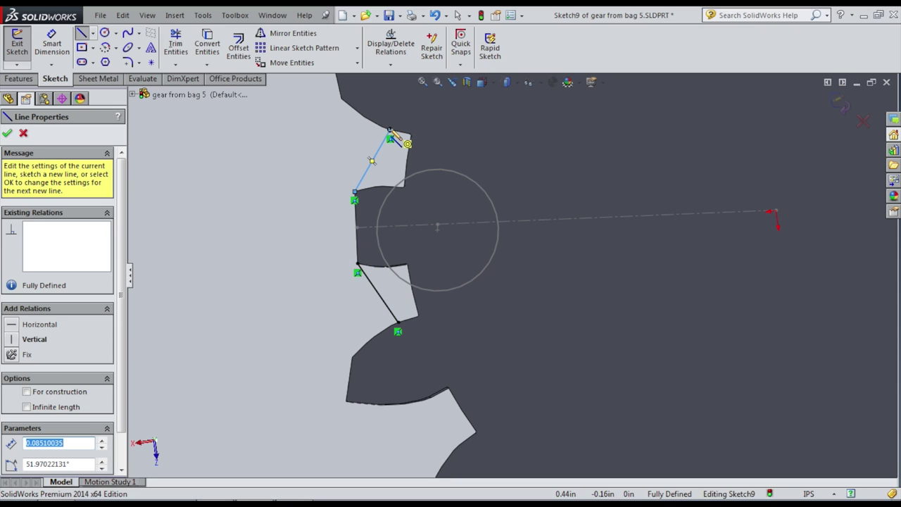
- Join the bridging lines' inner ends with three lines, about 0.064, 0.236 and 0.06 in long, running across the gear body
{"action": "left_click", "coordinate": [389, 131]}
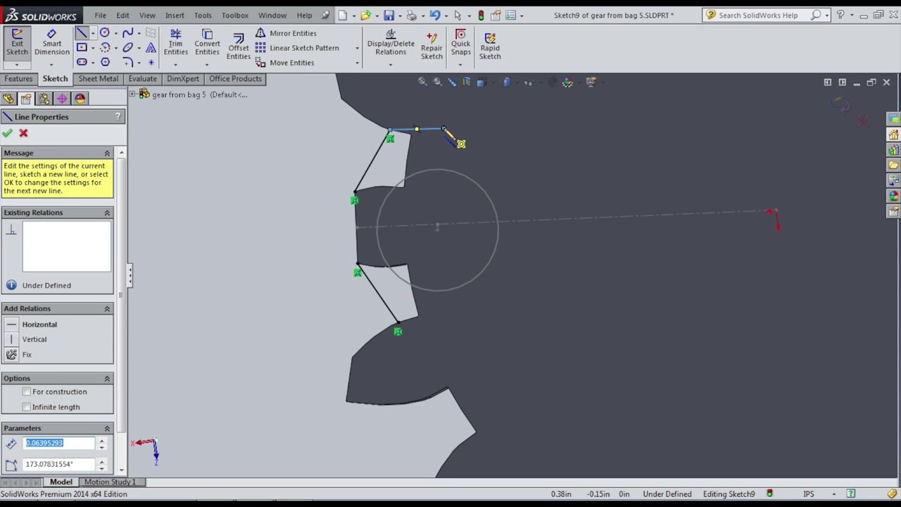
{"action": "left_click", "coordinate": [444, 130]}
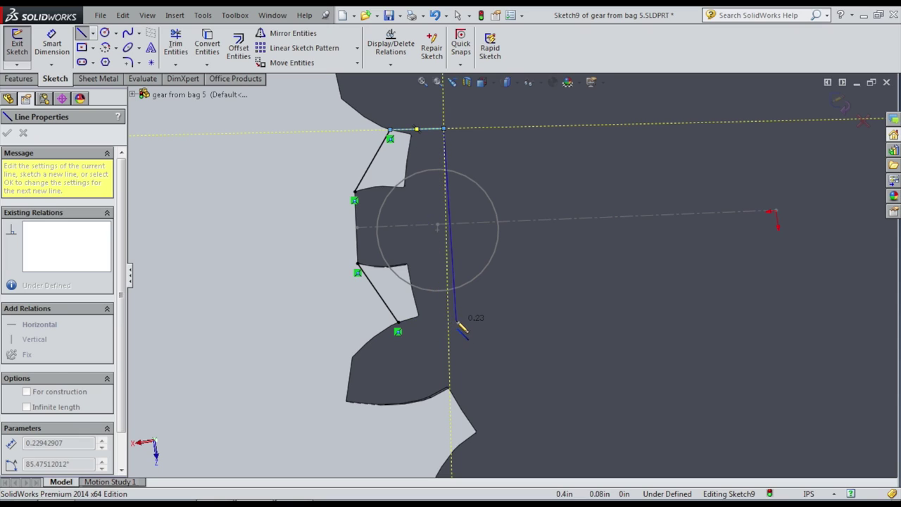
{"action": "left_click", "coordinate": [448, 326]}
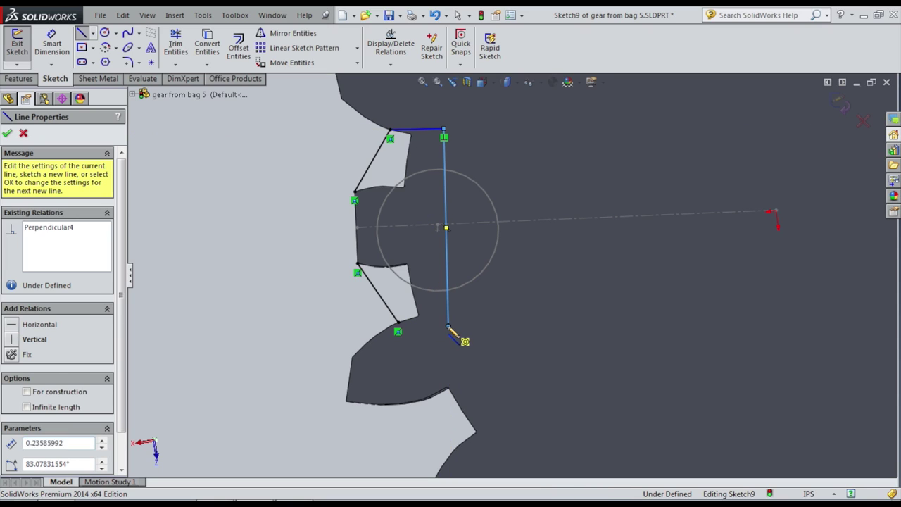
{"action": "left_click", "coordinate": [398, 325]}
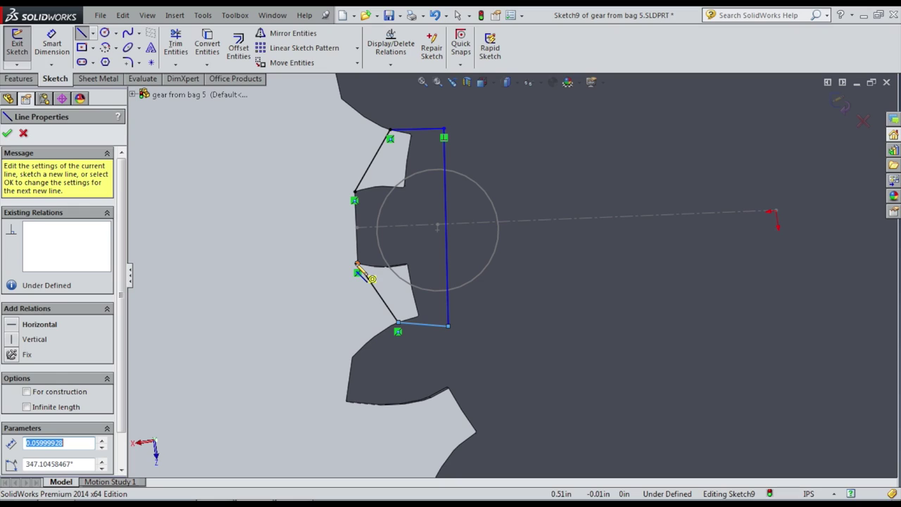
- Close the outline across the shortened tooth's tip with two lines about 0.044 and 0.046 in long meeting in a shallow V, and exit the sketch
{"action": "left_click", "coordinate": [356, 199]}
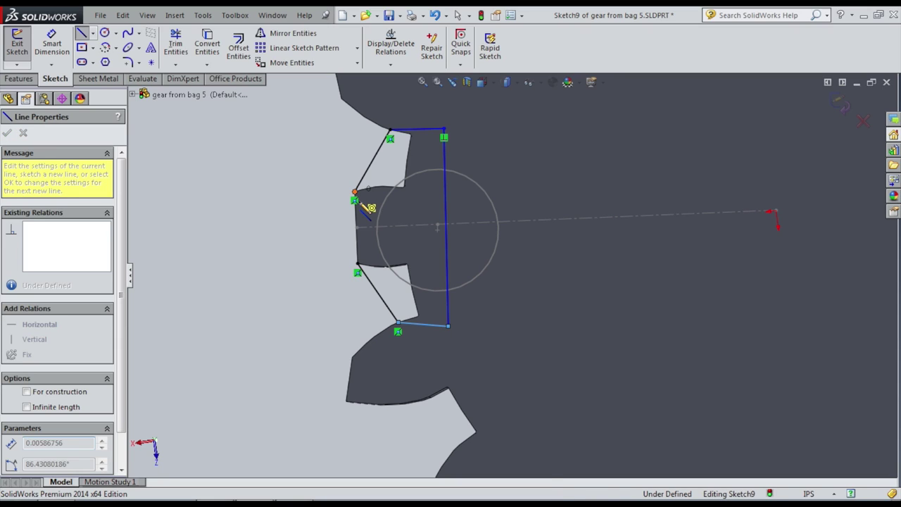
{"action": "left_click", "coordinate": [368, 227]}
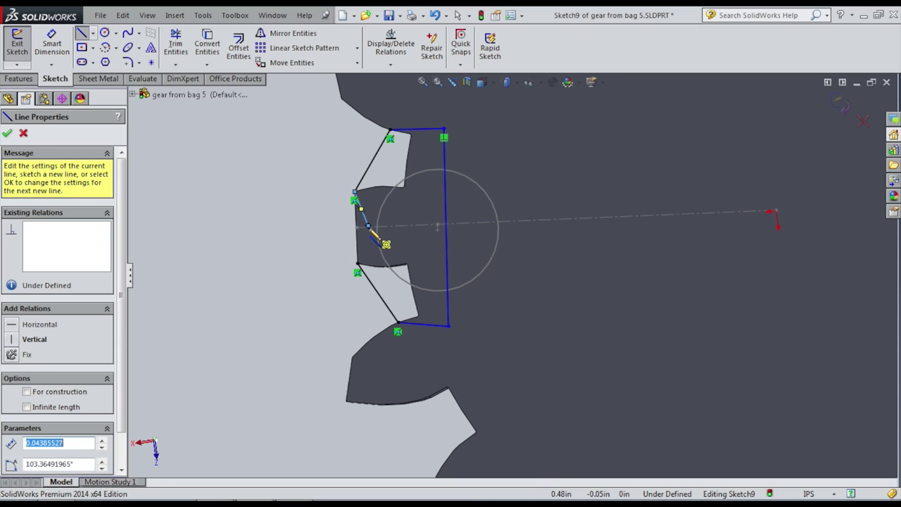
{"action": "left_click", "coordinate": [356, 263]}
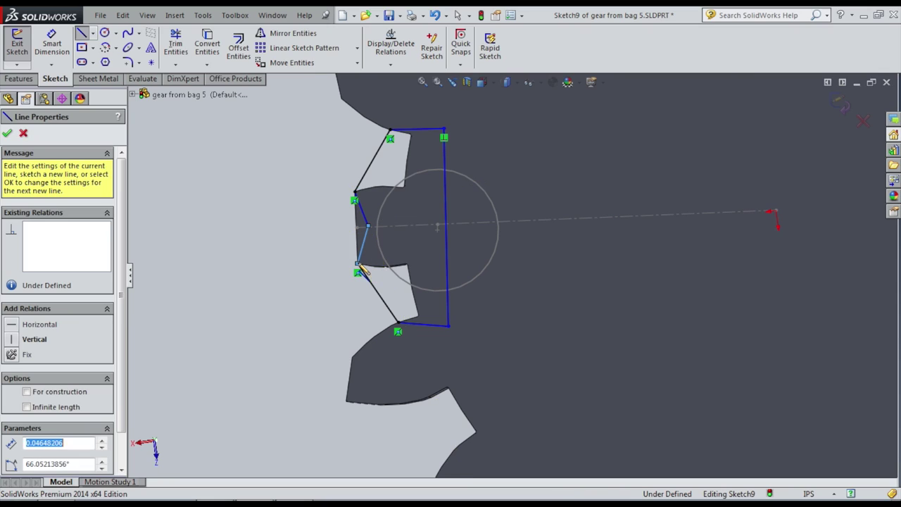
{"action": "left_click", "coordinate": [24, 134]}
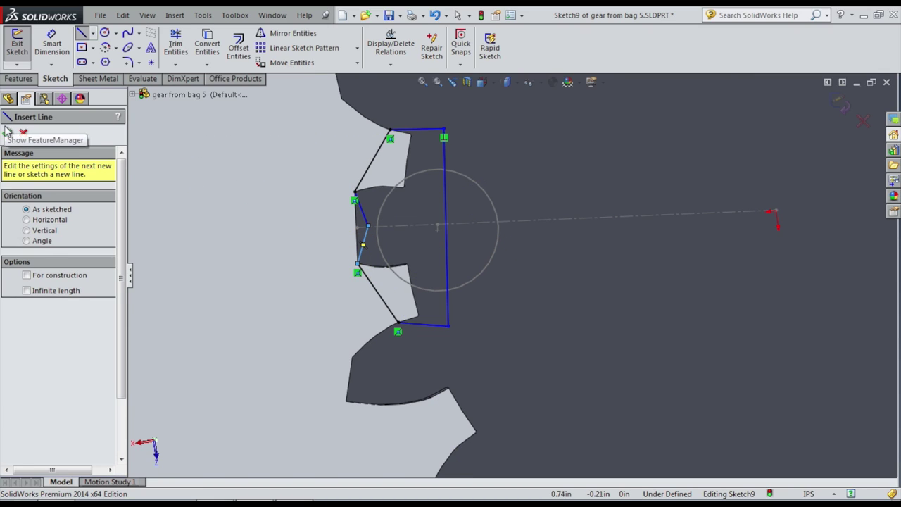
{"action": "left_click", "coordinate": [7, 133]}
{"action": "left_click", "coordinate": [21, 48]}
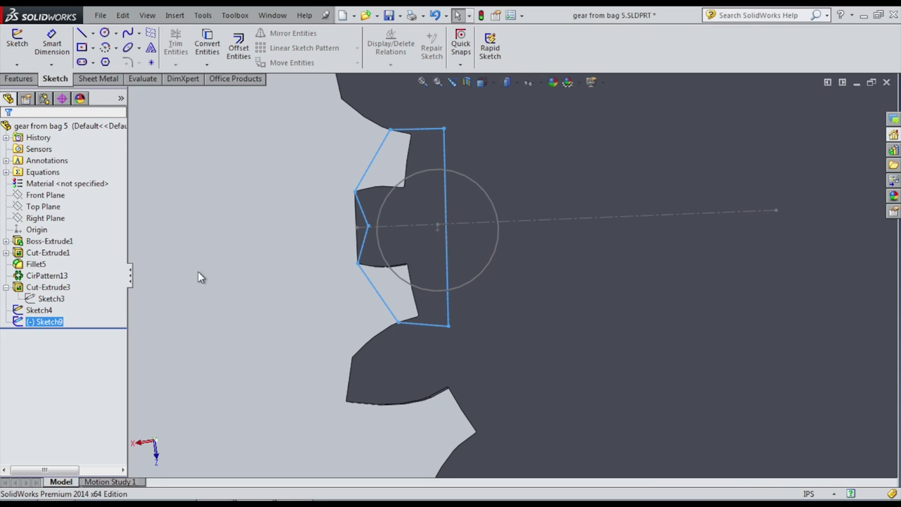
- Extrude the closed outline through all in the reversed direction, into the gear body, to fill the gaps beside the shortened tooth
{"action": "middle_click_drag", "start_coordinate": [239, 262], "coordinate": [266, 254]}
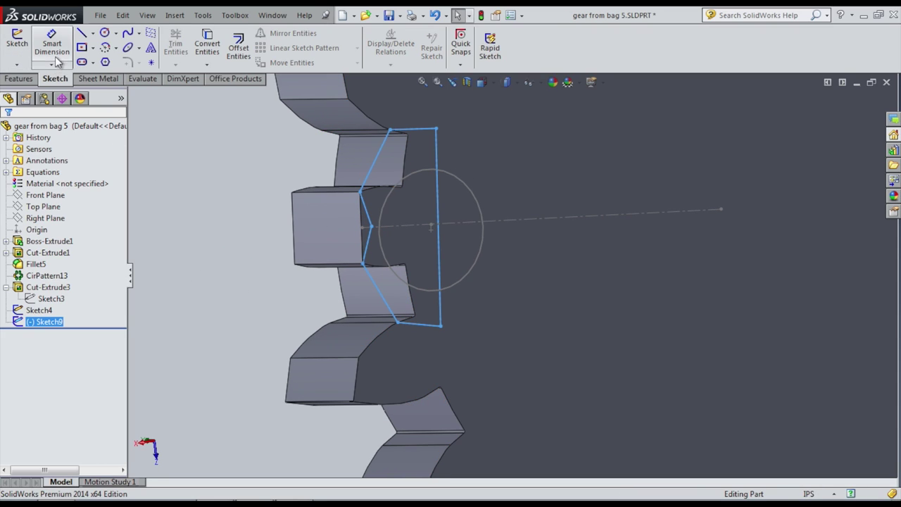
{"action": "left_click", "coordinate": [19, 79]}
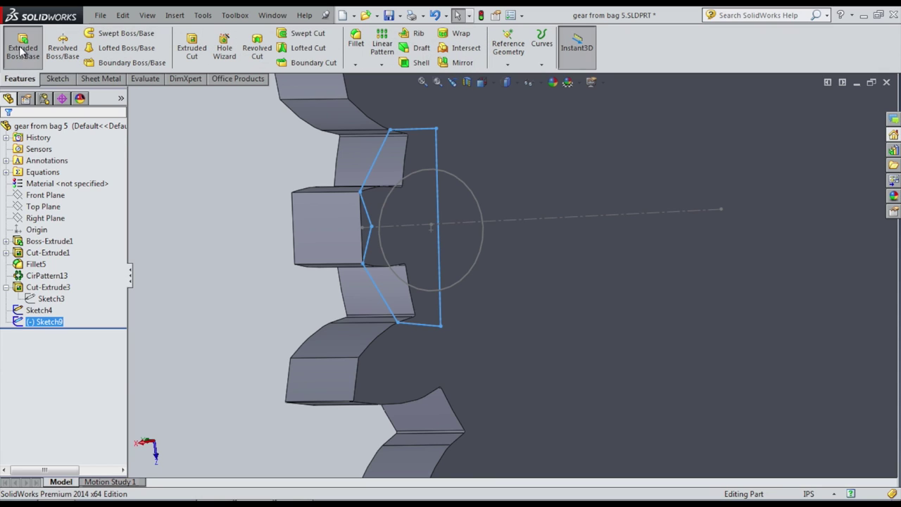
{"action": "left_click", "coordinate": [22, 46]}
{"action": "left_click", "coordinate": [10, 208]}
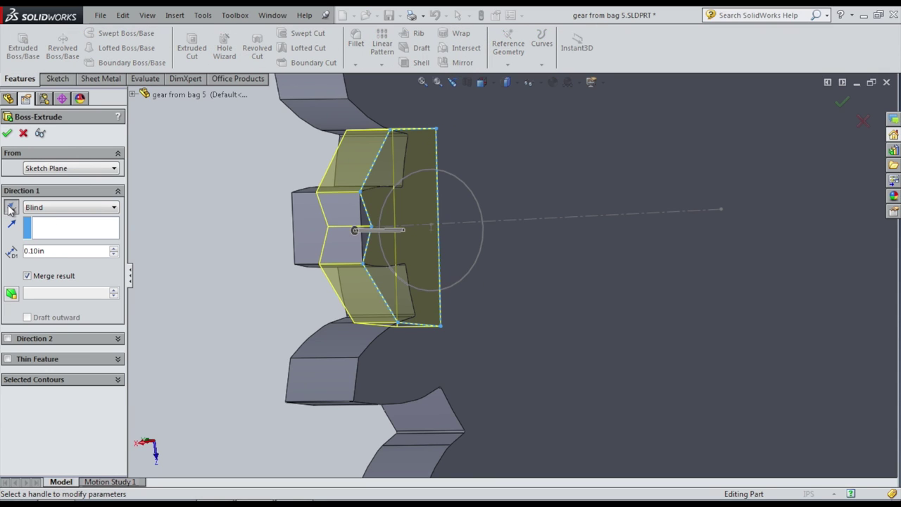
{"action": "left_click", "coordinate": [36, 208]}
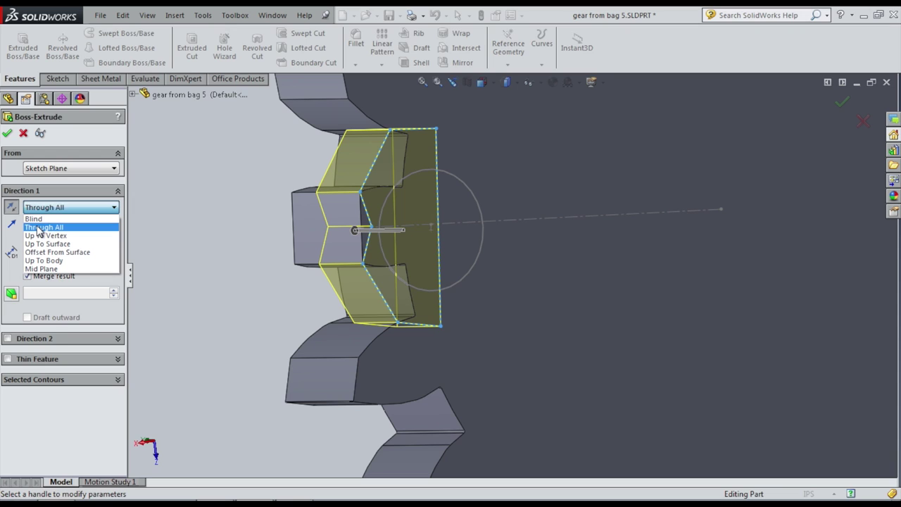
{"action": "left_click", "coordinate": [40, 232]}
{"action": "left_click", "coordinate": [7, 133]}
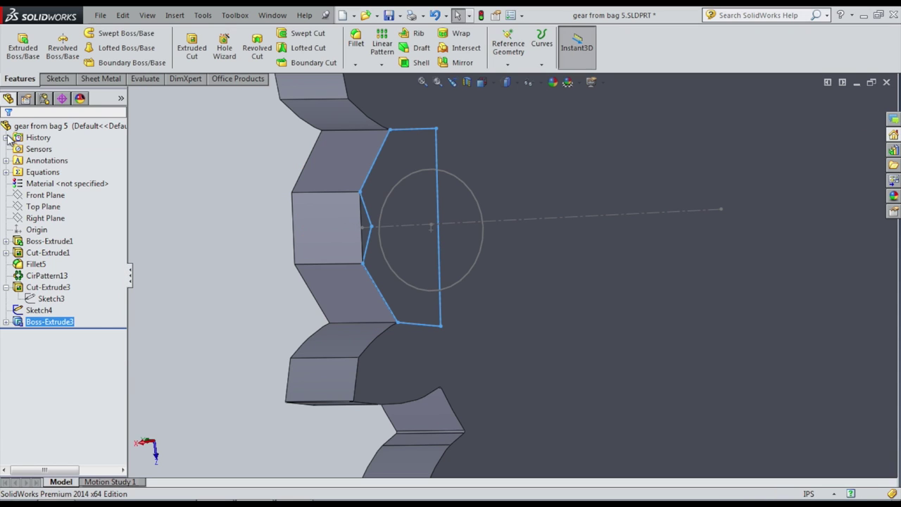
- Start a sketch on the gear's face with the insert circle and draw a circle of about 0.12 in radius centred on the origin
{"action": "middle_click_drag", "start_coordinate": [170, 214], "coordinate": [366, 242]}
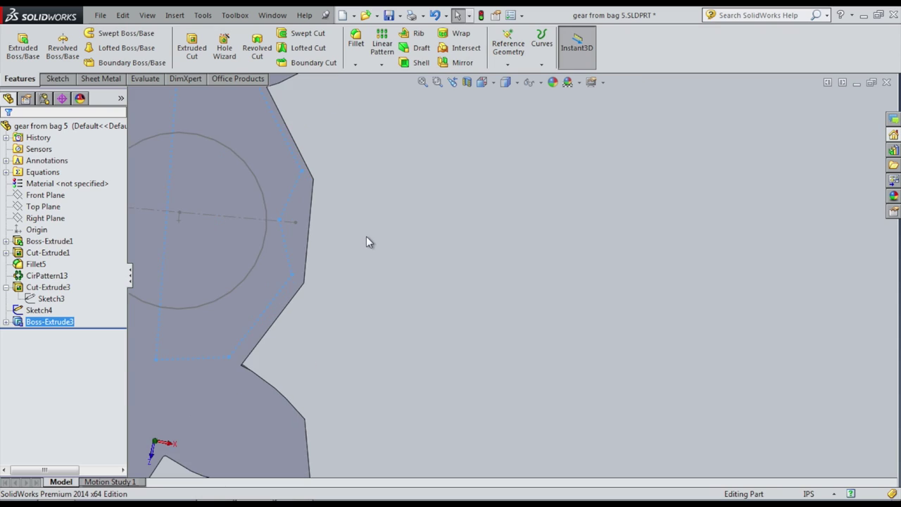
{"action": "scroll", "coordinate": [368, 243], "scroll_direction": "up", "scroll_amount": 5}
{"action": "middle_click_drag", "start_coordinate": [583, 288], "coordinate": [474, 274]}
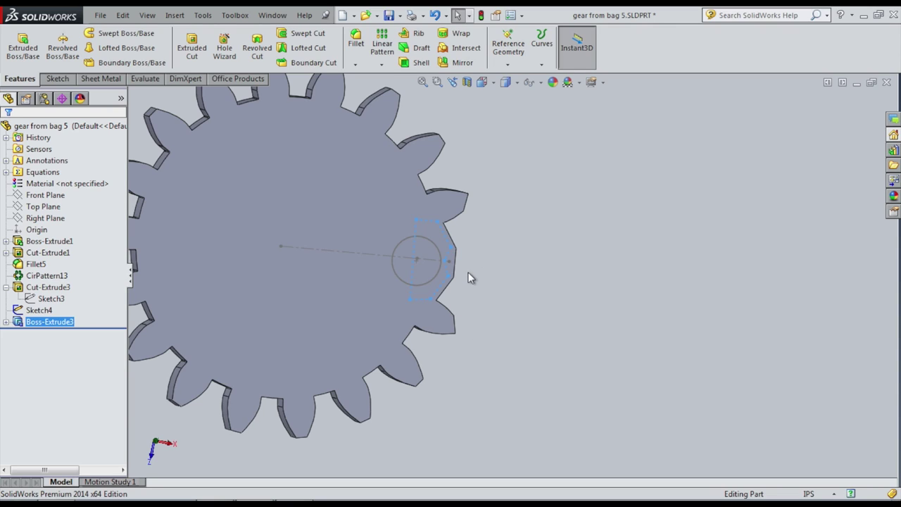
{"action": "middle_click_drag", "start_coordinate": [487, 274], "coordinate": [488, 275]}
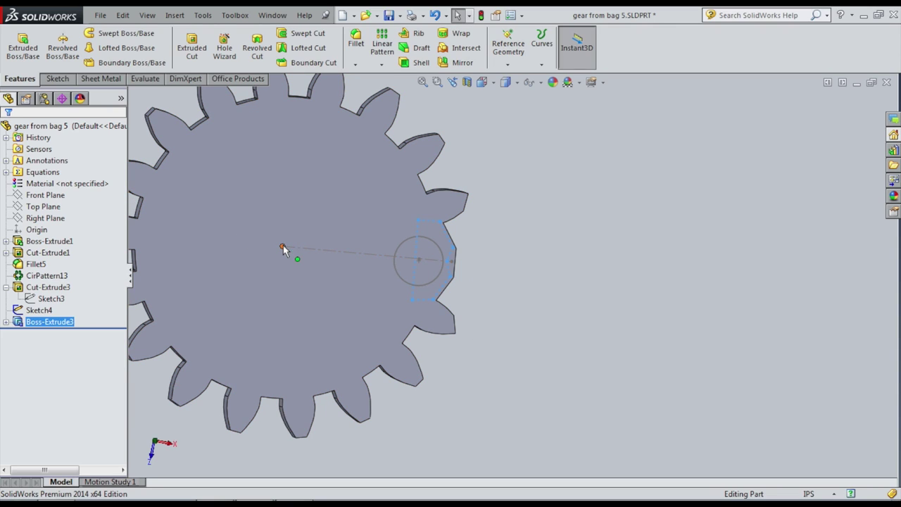
{"action": "middle_click_drag", "start_coordinate": [263, 249], "coordinate": [444, 263]}
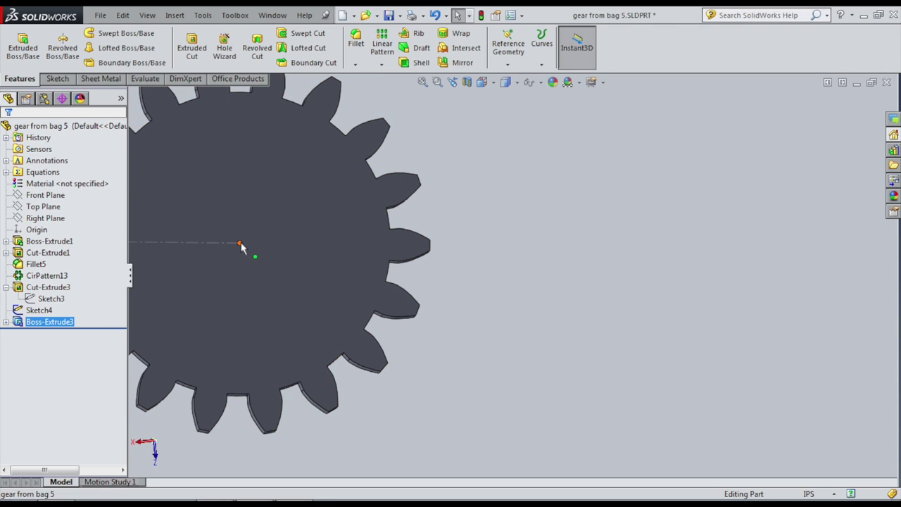
{"action": "left_click", "coordinate": [49, 81]}
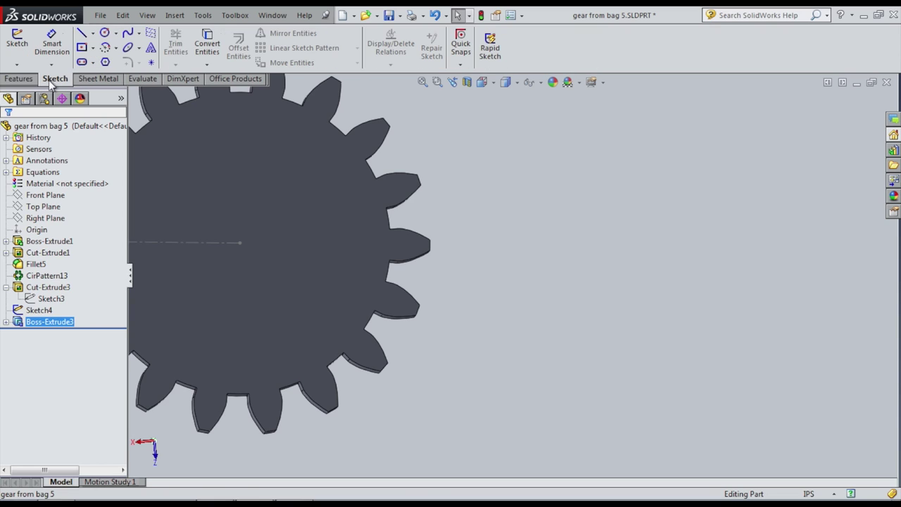
{"action": "left_click", "coordinate": [17, 44]}
{"action": "left_click", "coordinate": [290, 250]}
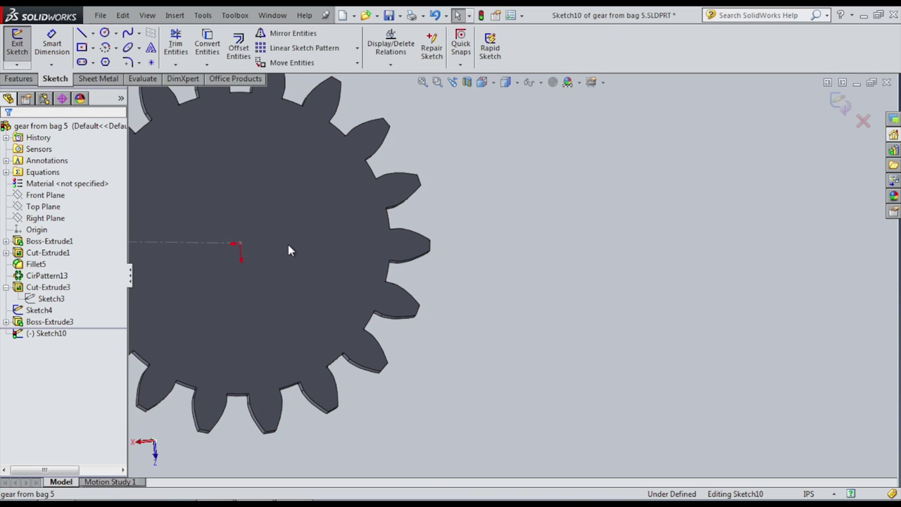
{"action": "left_click", "coordinate": [105, 33]}
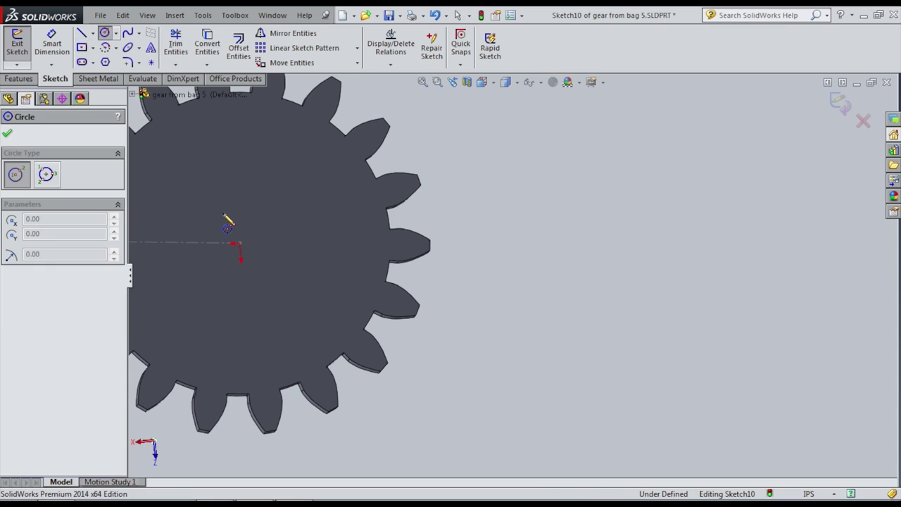
{"action": "left_click", "coordinate": [239, 243]}
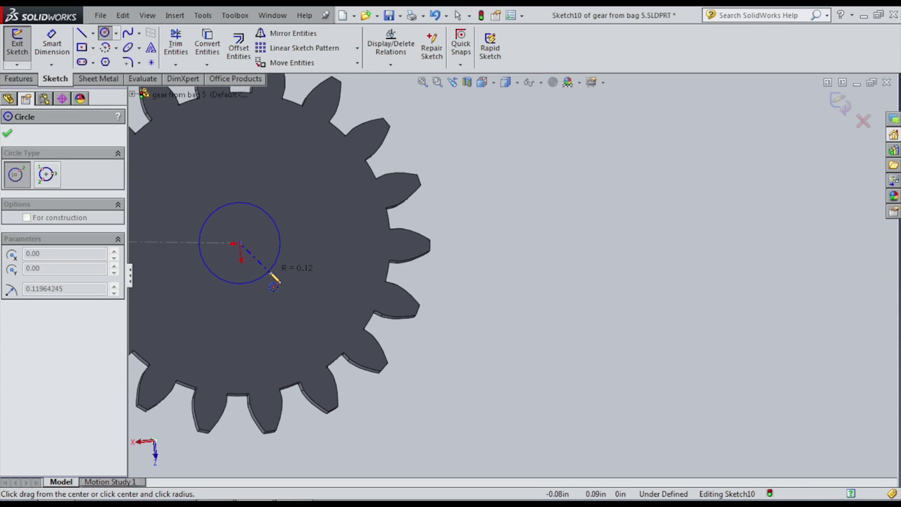
{"action": "left_click", "coordinate": [274, 280]}
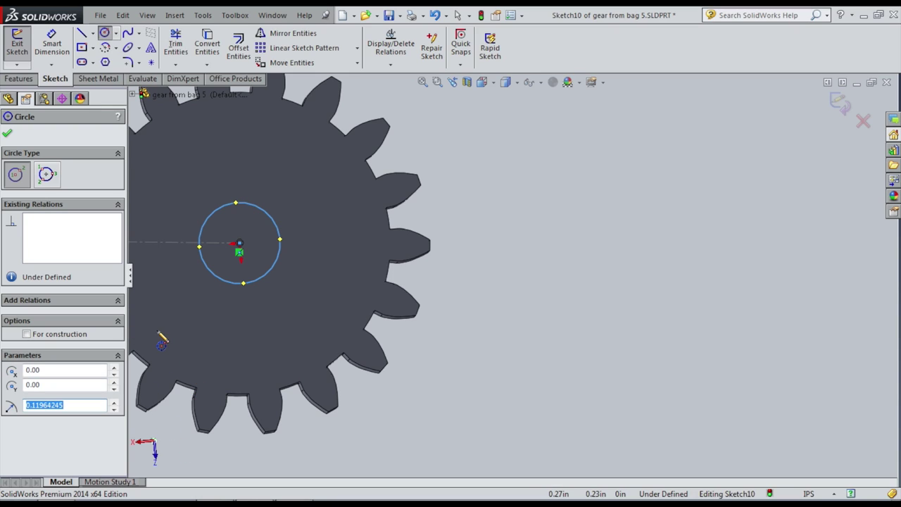
- Dimension the centre circle's diameter as 5/16 in and exit the sketch
{"action": "left_click", "coordinate": [52, 44]}
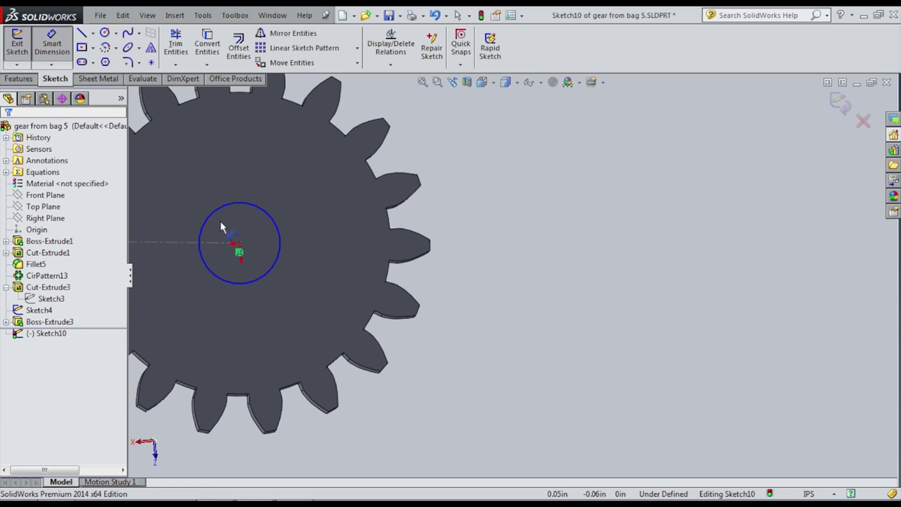
{"action": "left_click", "coordinate": [273, 226]}
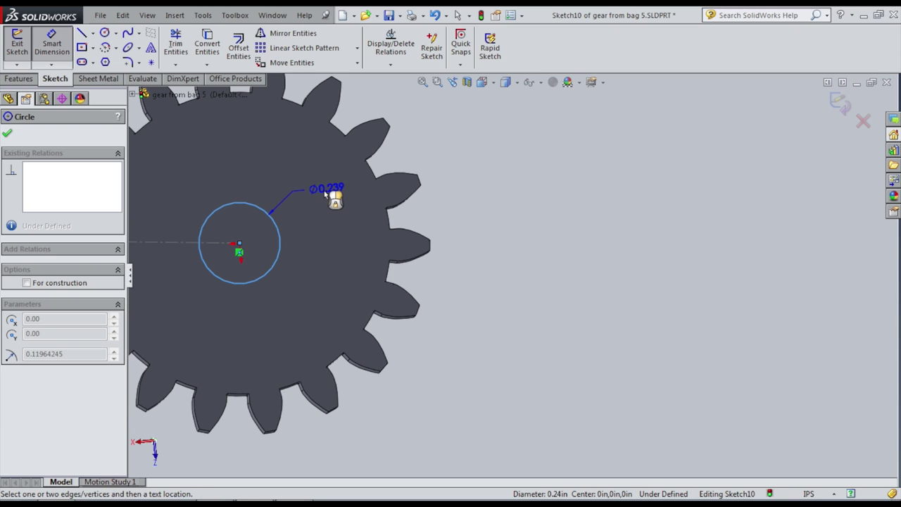
{"action": "left_click", "coordinate": [340, 230]}
{"action": "type", "text": "5/16"}
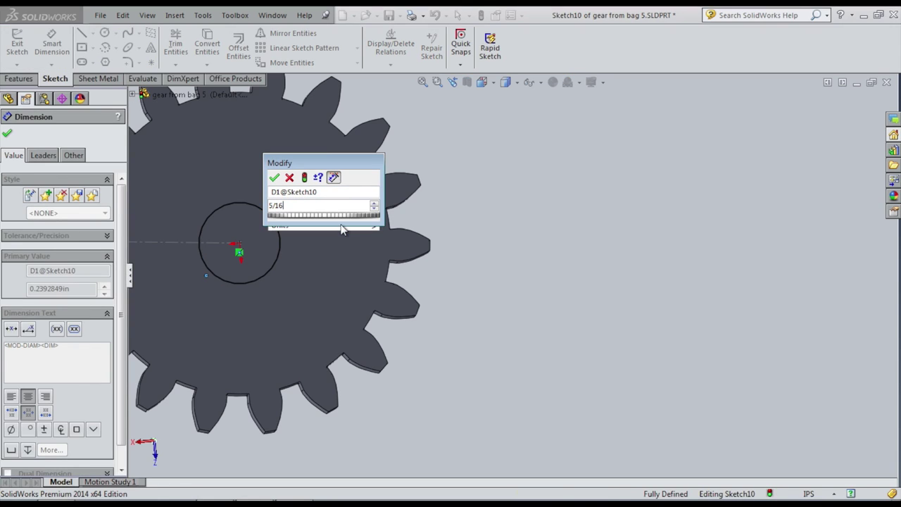
{"action": "key", "text": "Return"}
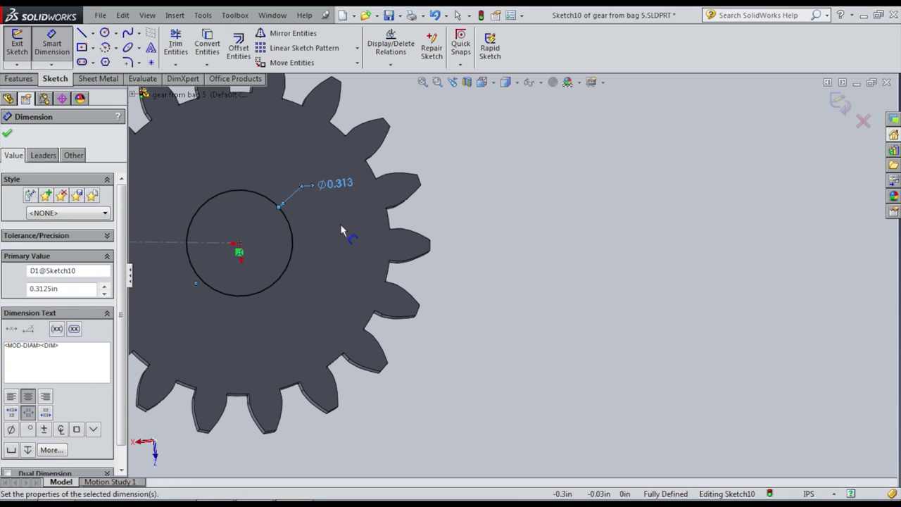
{"action": "left_click", "coordinate": [16, 42]}
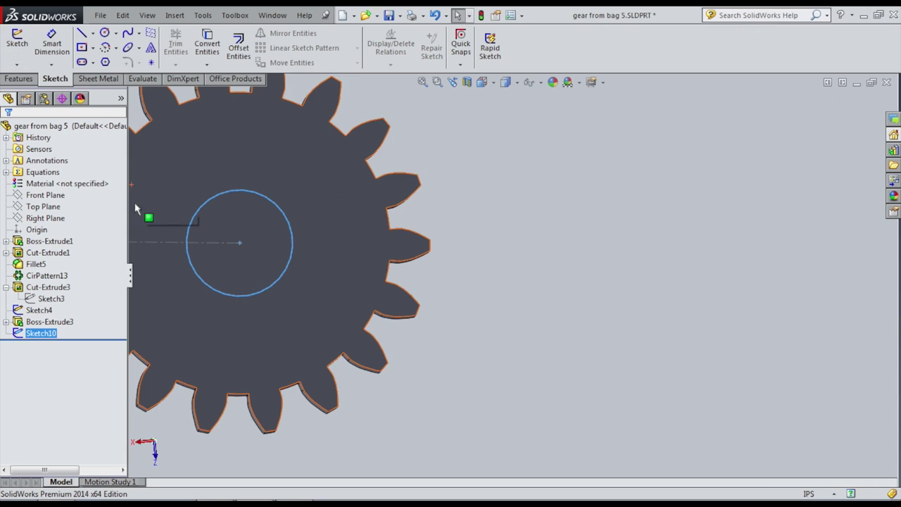
- Cut the centre circle through all of the gear to make the bore
{"action": "left_click", "coordinate": [19, 78]}
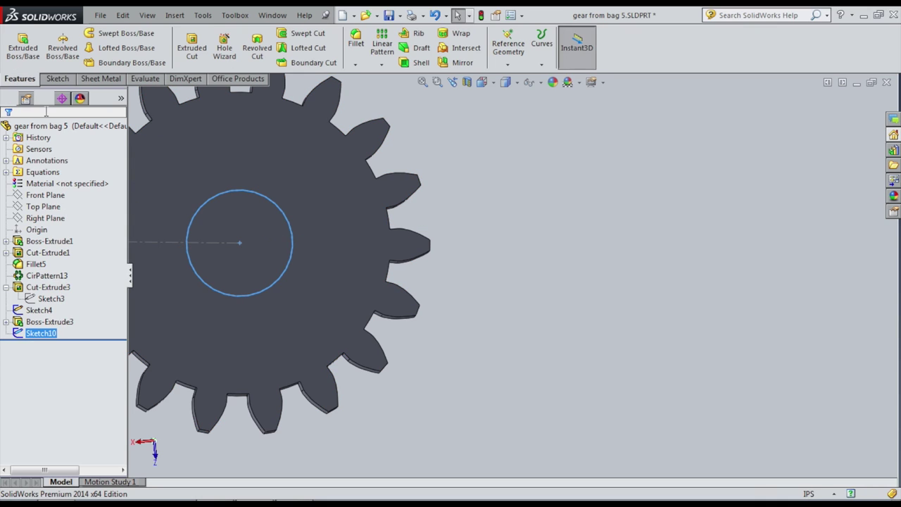
{"action": "middle_click_drag", "start_coordinate": [105, 194], "coordinate": [420, 171]}
{"action": "left_click", "coordinate": [189, 49]}
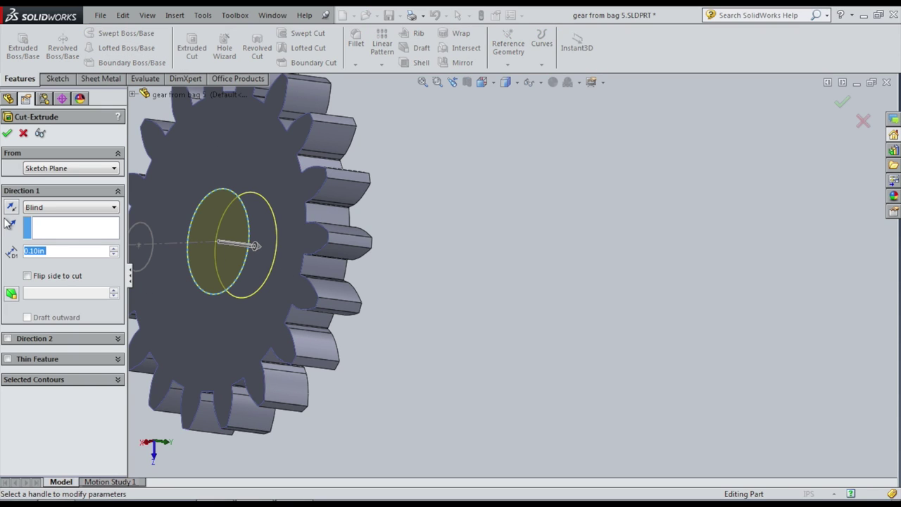
{"action": "left_click", "coordinate": [39, 208]}
{"action": "left_click", "coordinate": [49, 221]}
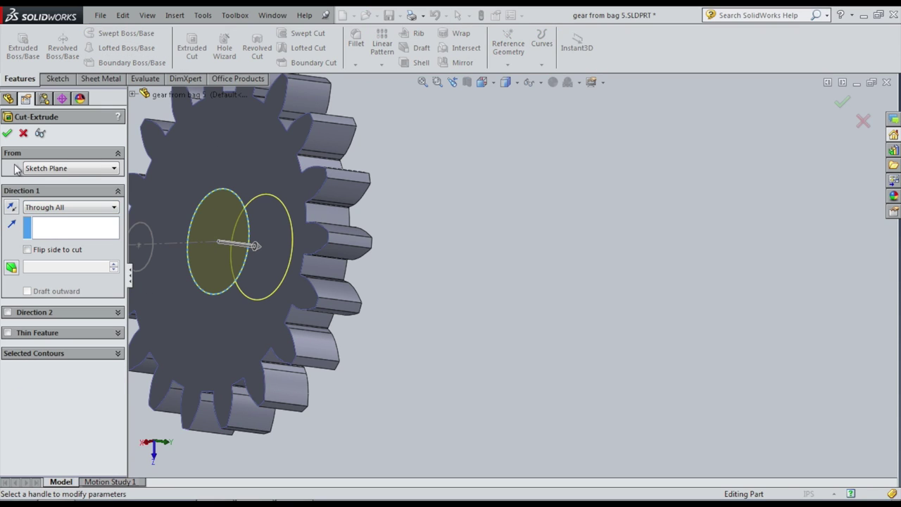
{"action": "left_click", "coordinate": [7, 133]}
- Examine the gear's bore, filled tooth gaps and insert circle from several angles
{"action": "middle_click_drag", "start_coordinate": [261, 331], "coordinate": [441, 310]}
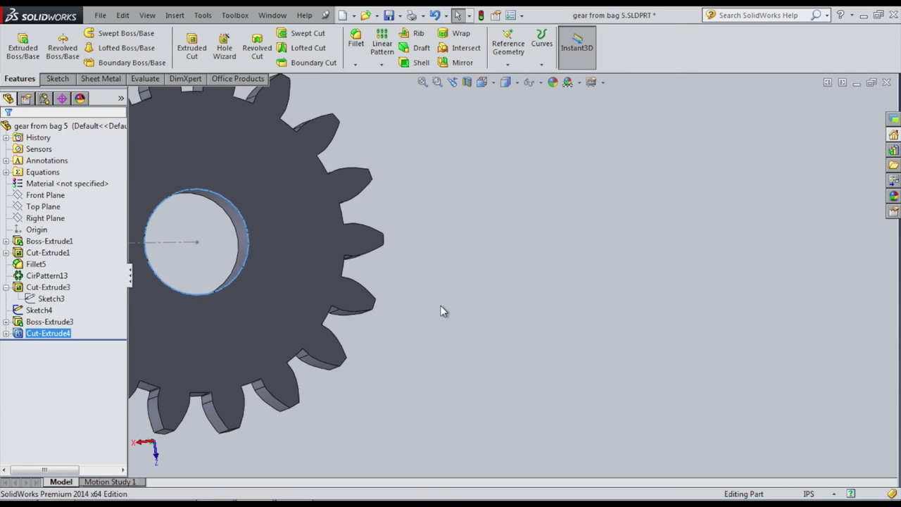
{"action": "key", "text": "f"}
{"action": "scroll", "coordinate": [284, 292], "scroll_direction": "up", "scroll_amount": 3}
{"action": "middle_click_drag", "start_coordinate": [283, 291], "coordinate": [293, 291]}
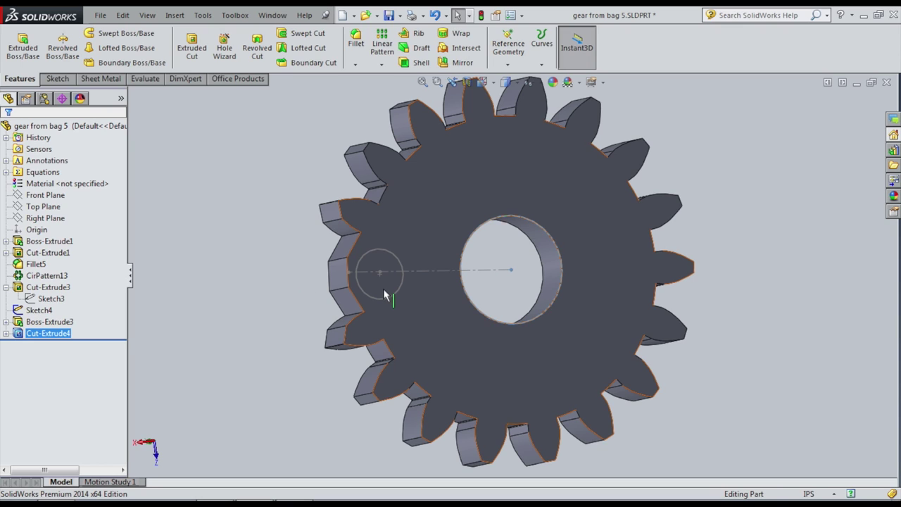
{"action": "mouse_move", "coordinate": [276, 298]}
{"action": "middle_mouse_down"}
{"action": "mouse_move", "coordinate": [244, 296]}
{"action": "mouse_move", "coordinate": [282, 287]}
{"action": "middle_mouse_up"}
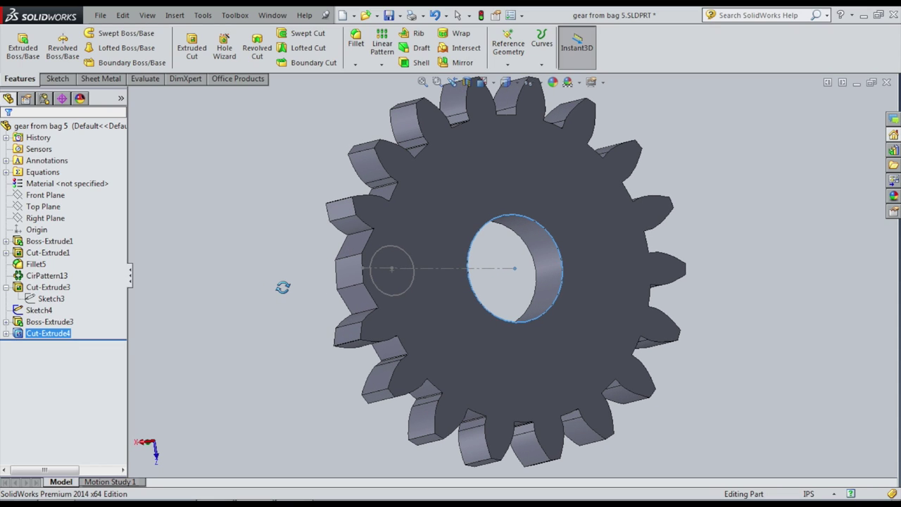
{"action": "mouse_move", "coordinate": [283, 287]}
{"action": "middle_mouse_down"}
{"action": "mouse_move", "coordinate": [300, 286]}
{"action": "mouse_move", "coordinate": [254, 294]}
{"action": "mouse_move", "coordinate": [460, 274]}
{"action": "mouse_move", "coordinate": [258, 287]}
{"action": "middle_mouse_up"}
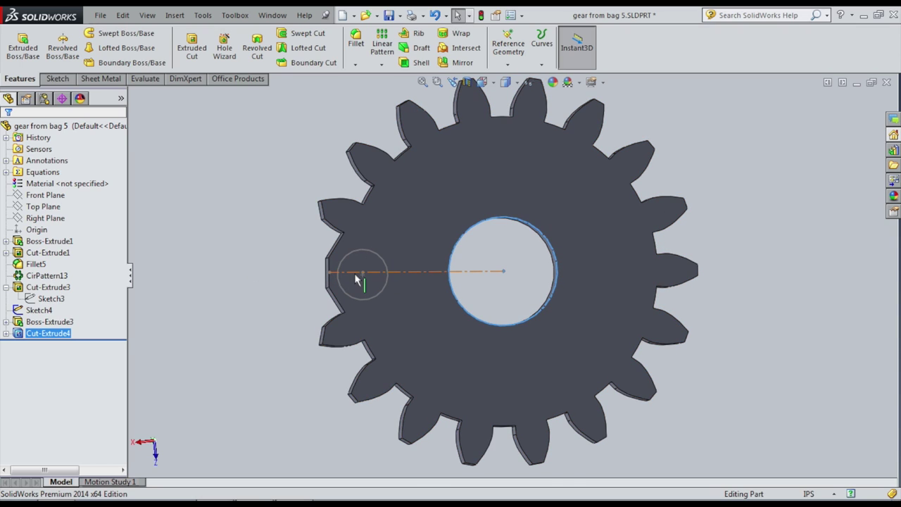
{"action": "middle_click_drag", "start_coordinate": [291, 313], "coordinate": [372, 316]}
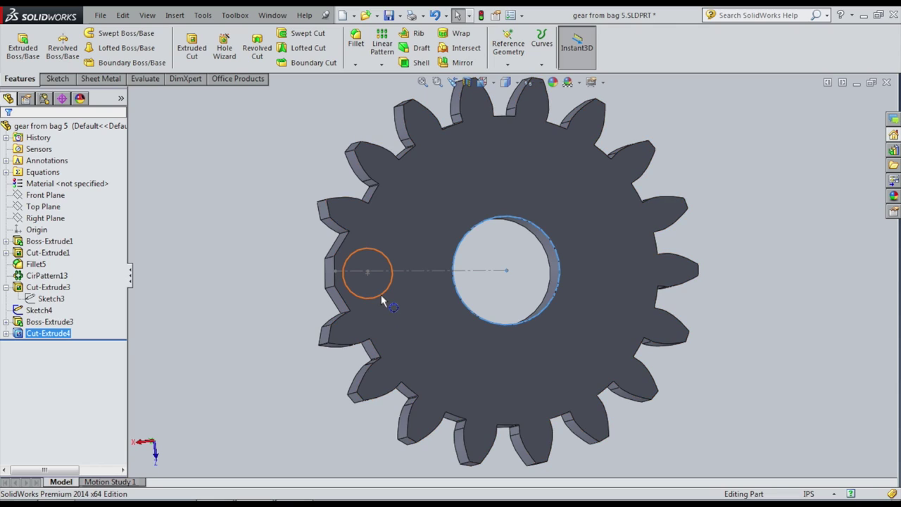
- Extrude the round insert circle 0.191 in as a blind boss in the reversed direction, outward from the gear's face
{"action": "left_click", "coordinate": [379, 297]}
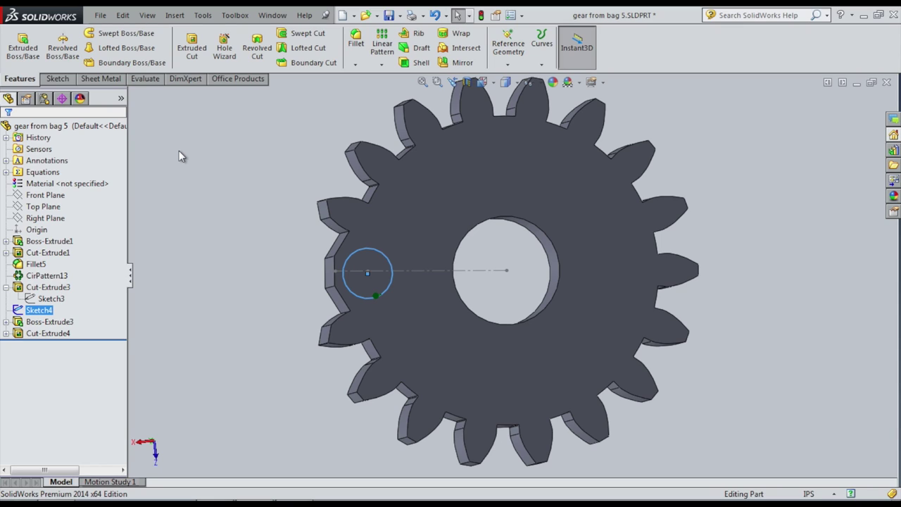
{"action": "left_click", "coordinate": [22, 46]}
{"action": "middle_click_drag", "start_coordinate": [192, 257], "coordinate": [255, 263]}
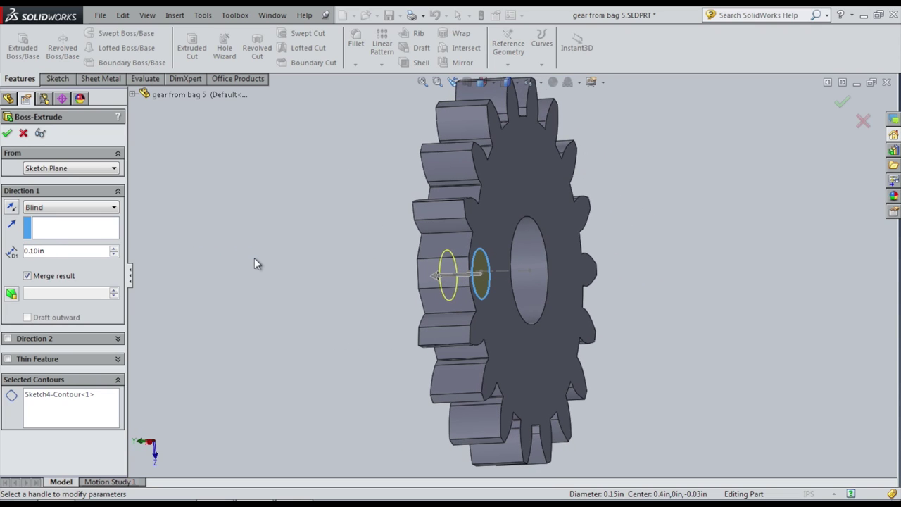
{"action": "left_click", "coordinate": [11, 209]}
{"action": "left_click_drag", "start_coordinate": [50, 251], "coordinate": [26, 250]}
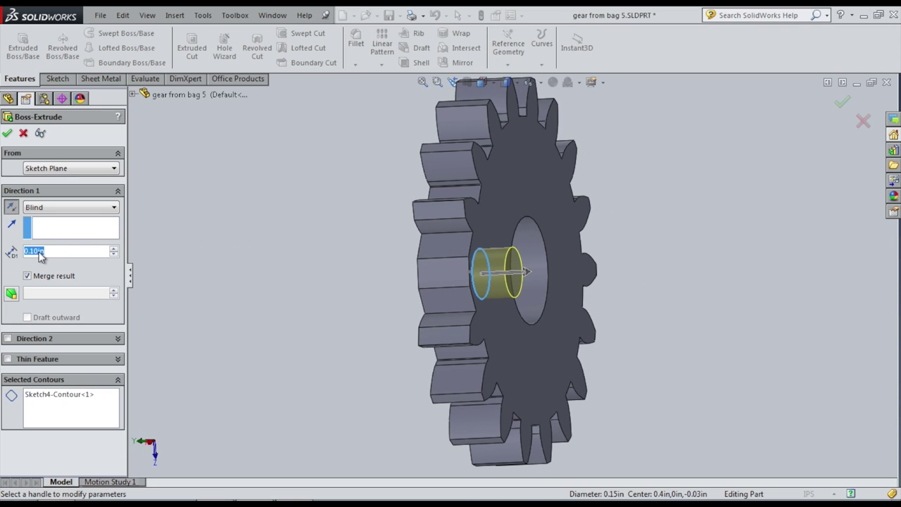
{"action": "type", "text": "0.191"}
{"action": "key", "text": "Return"}
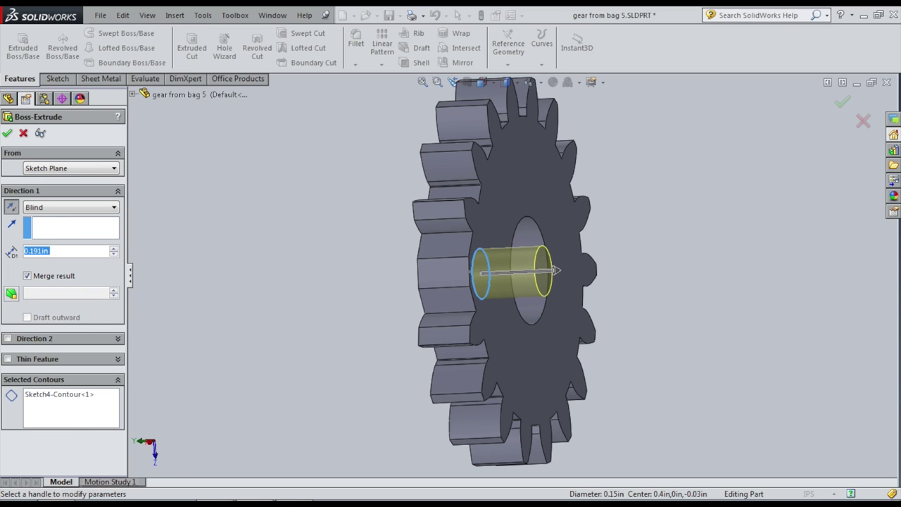
{"action": "left_click", "coordinate": [6, 134]}
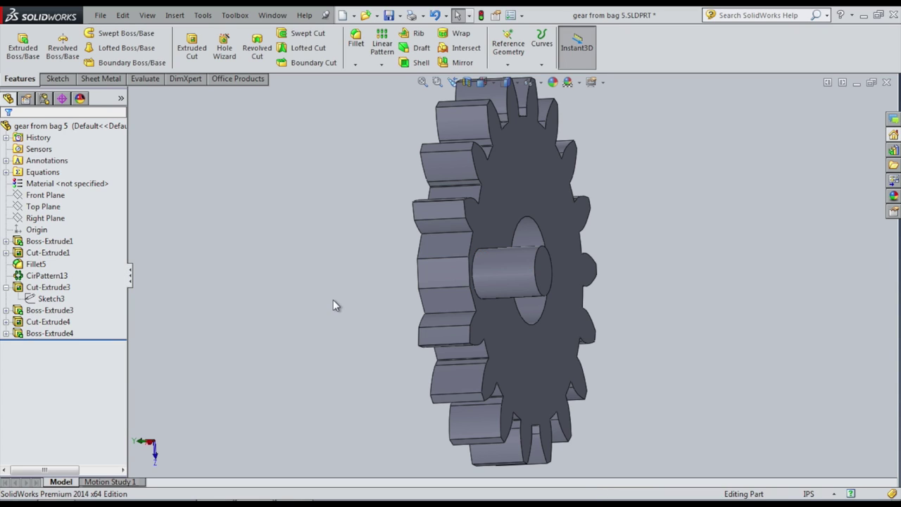
{"action": "middle_click_drag", "start_coordinate": [335, 300], "coordinate": [279, 217]}
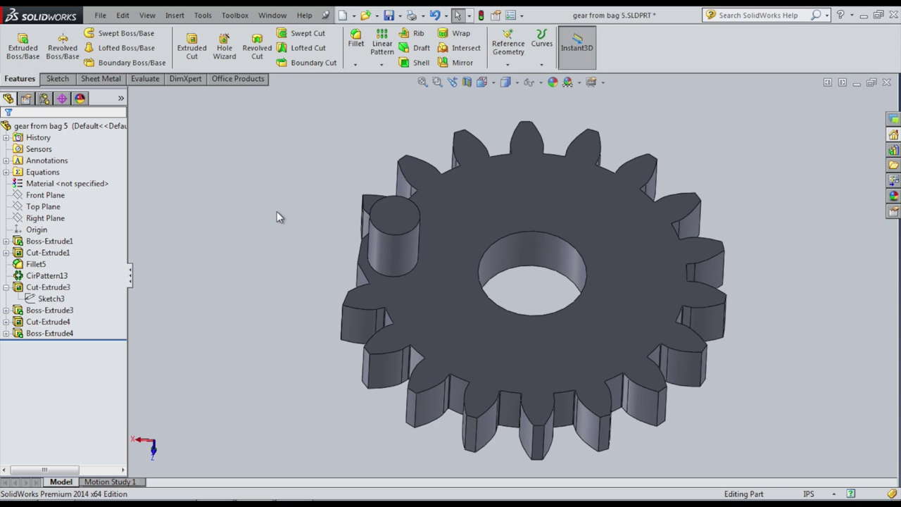